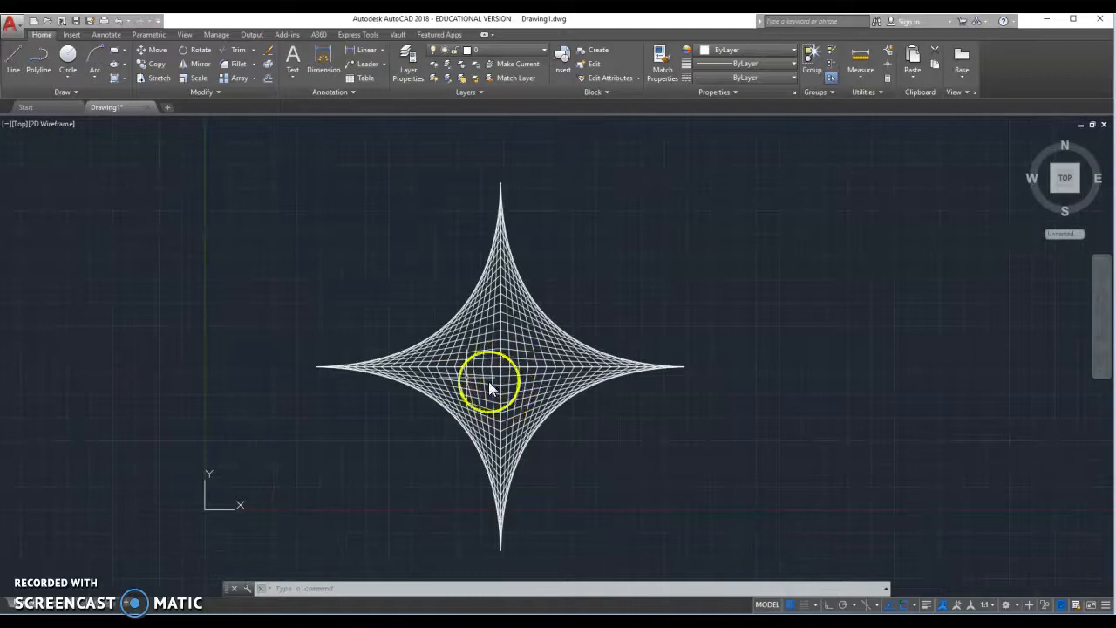
right_click(428, 481)
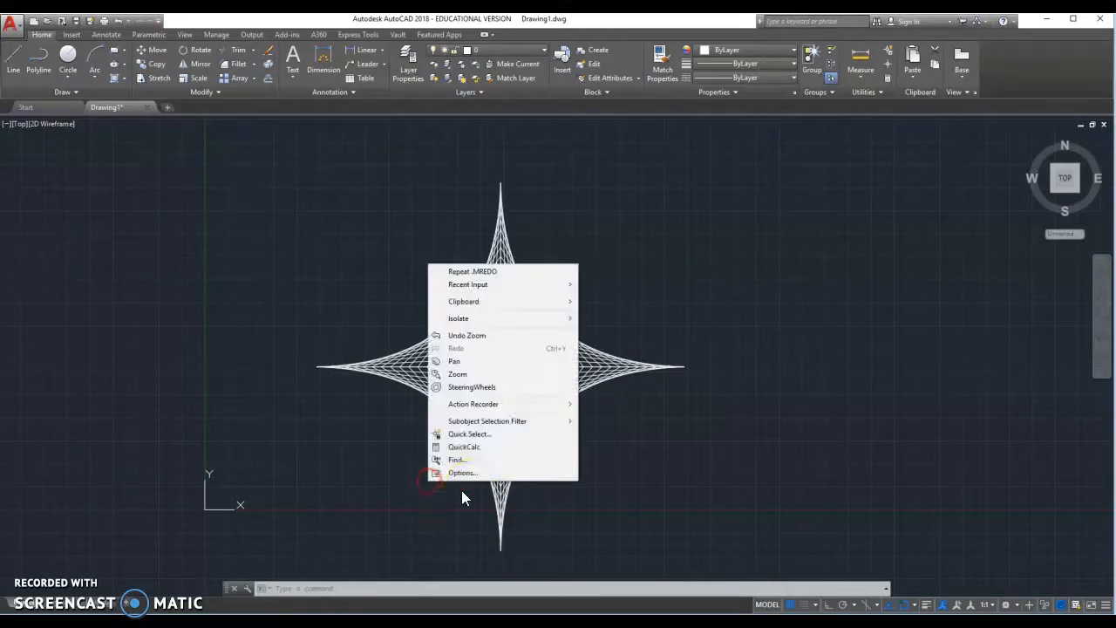
left_click(692, 508)
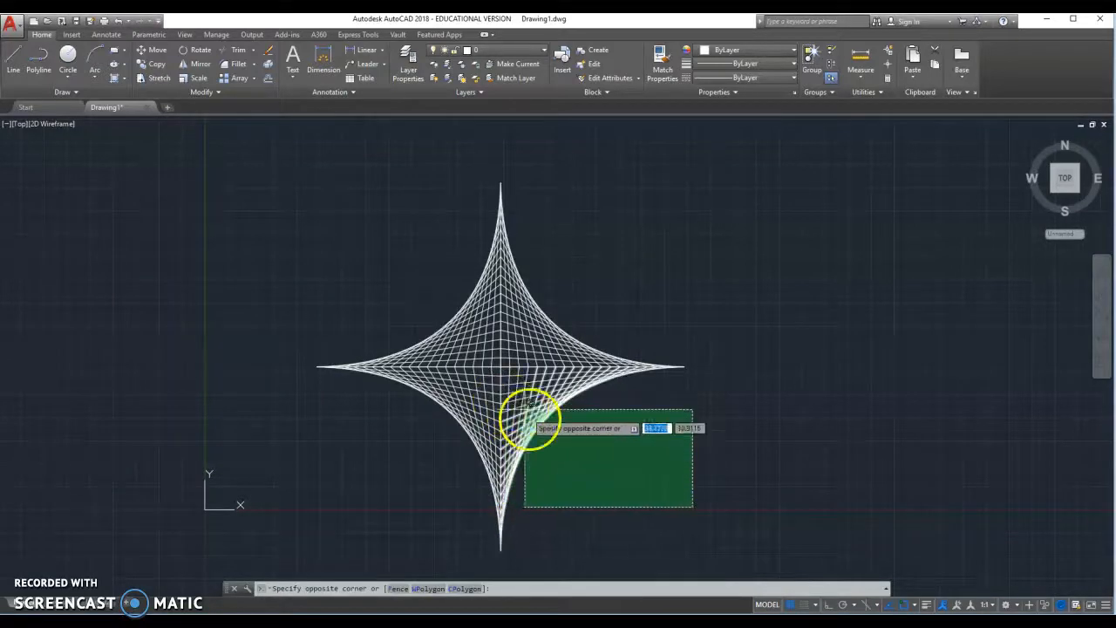
key("Escape")
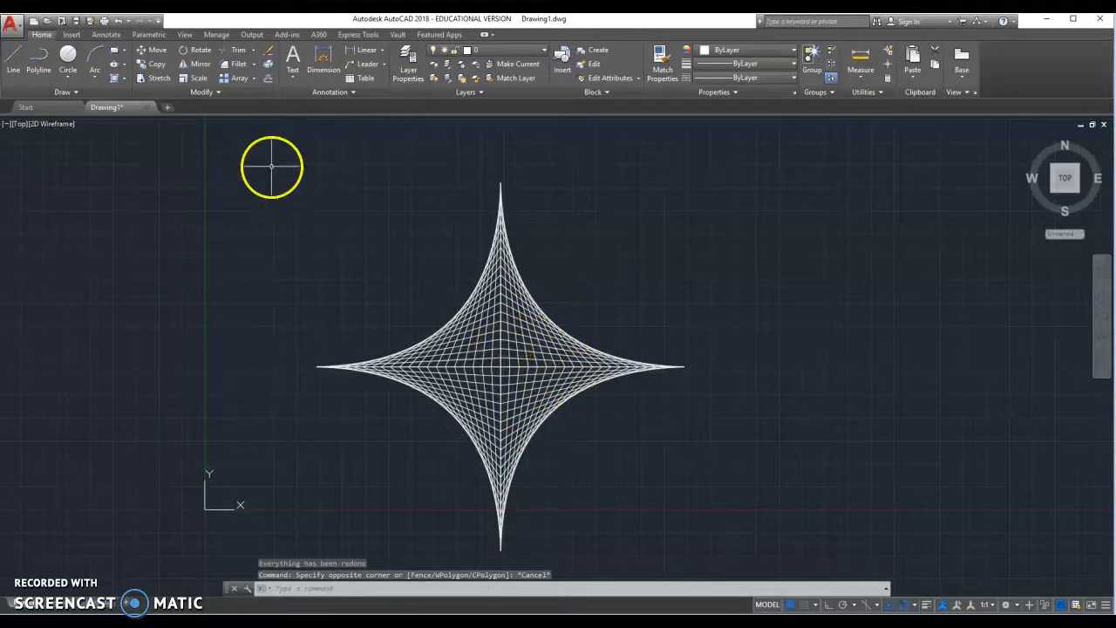
Draw a vertical line 20 units long, going upward with Ortho on, in the empty space to the right of the star.
left_click(14, 59)
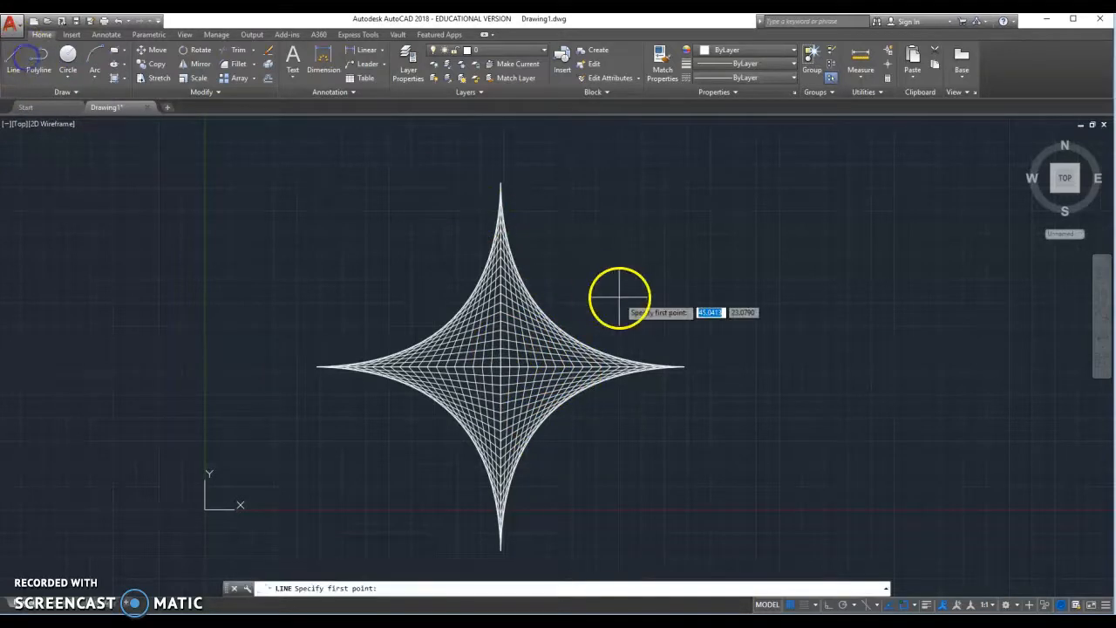
left_click(794, 367)
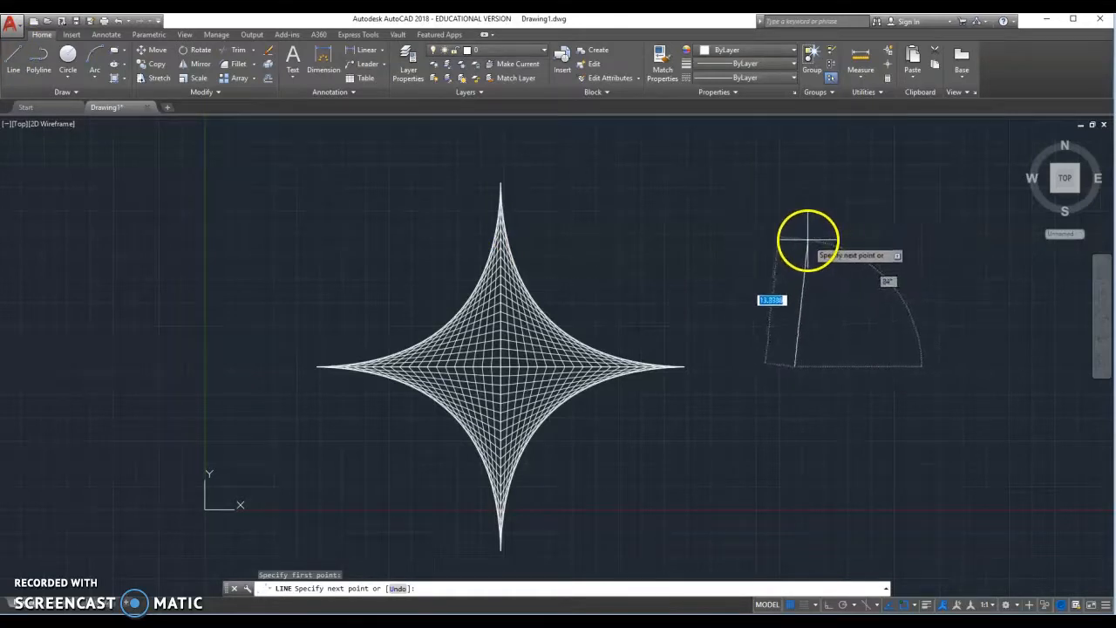
key("F8")
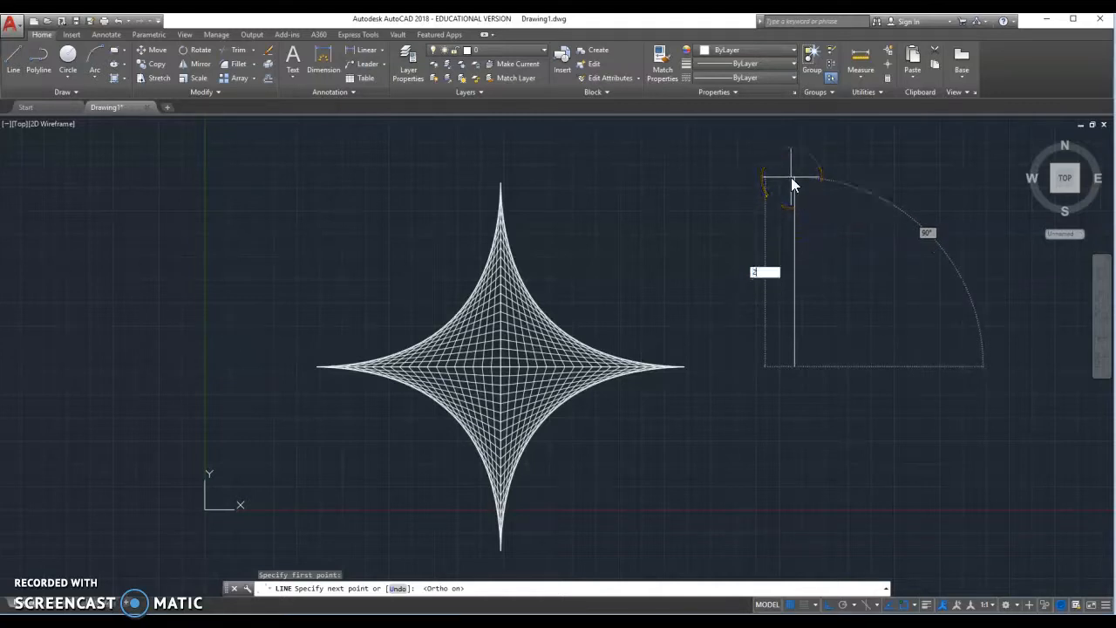
key("Return")
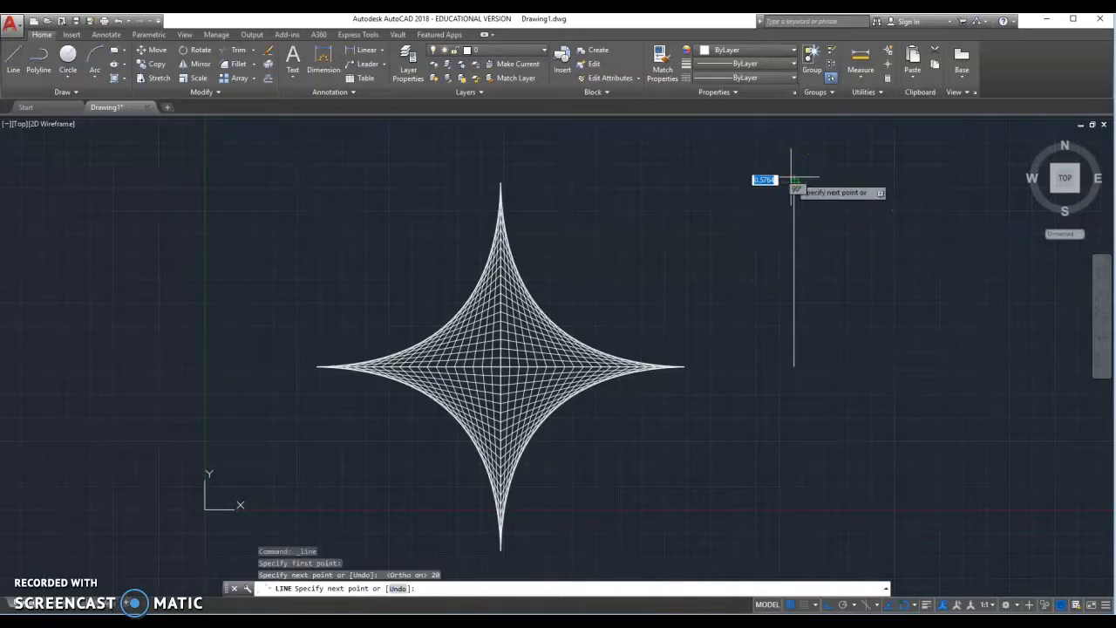
key("Escape")
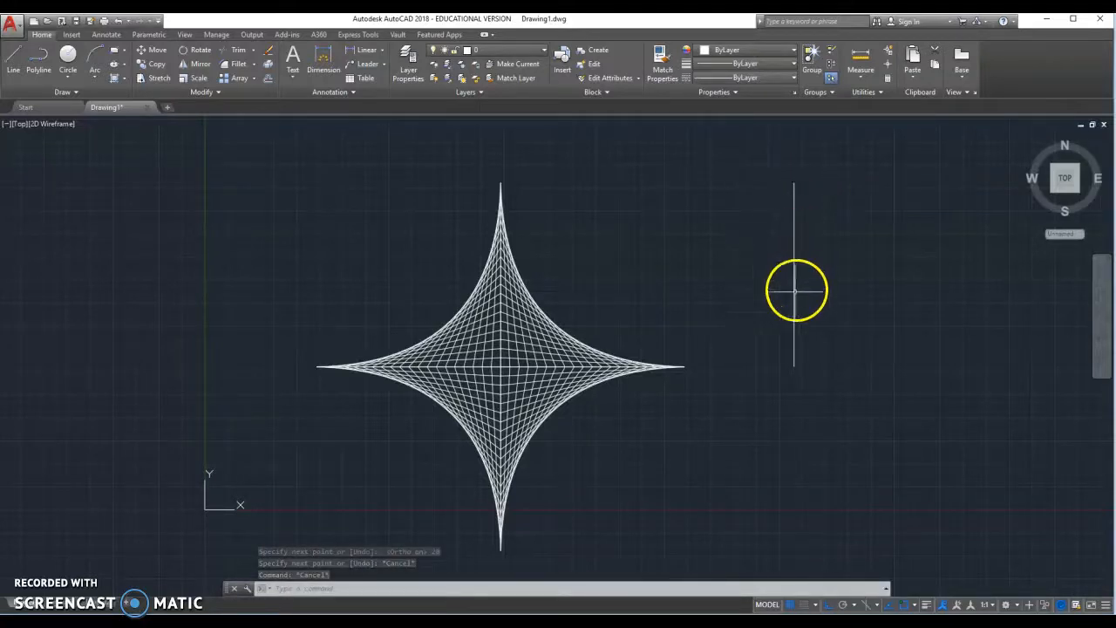
Draw a horizontal line 20 units long to the right from the lower end of the vertical line.
left_click(11, 59)
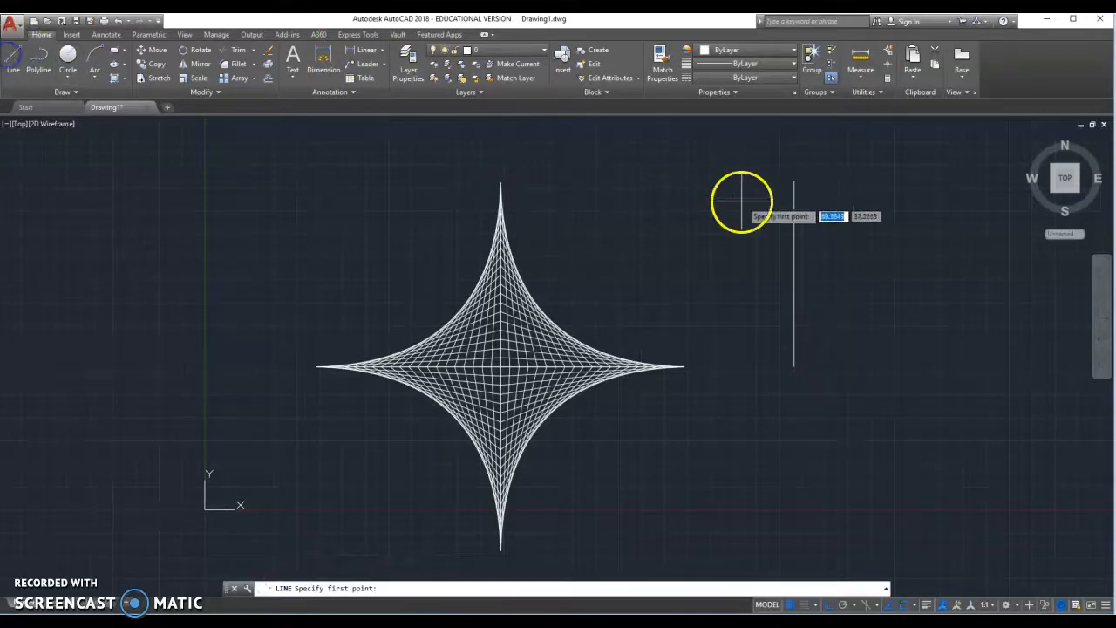
left_click(793, 366)
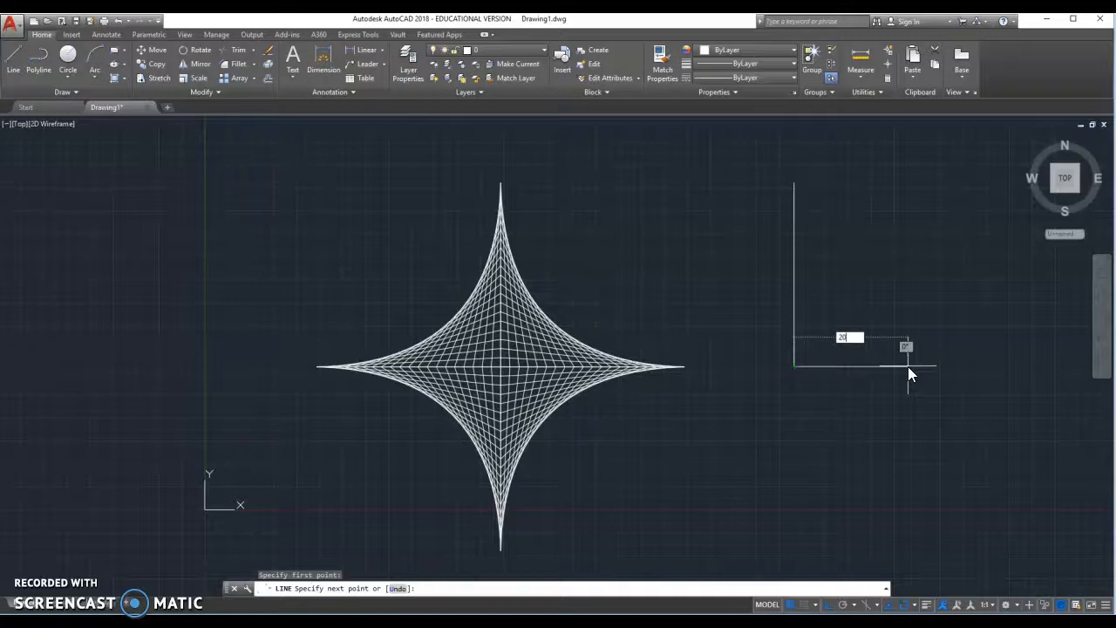
key("Return")
key("Escape")
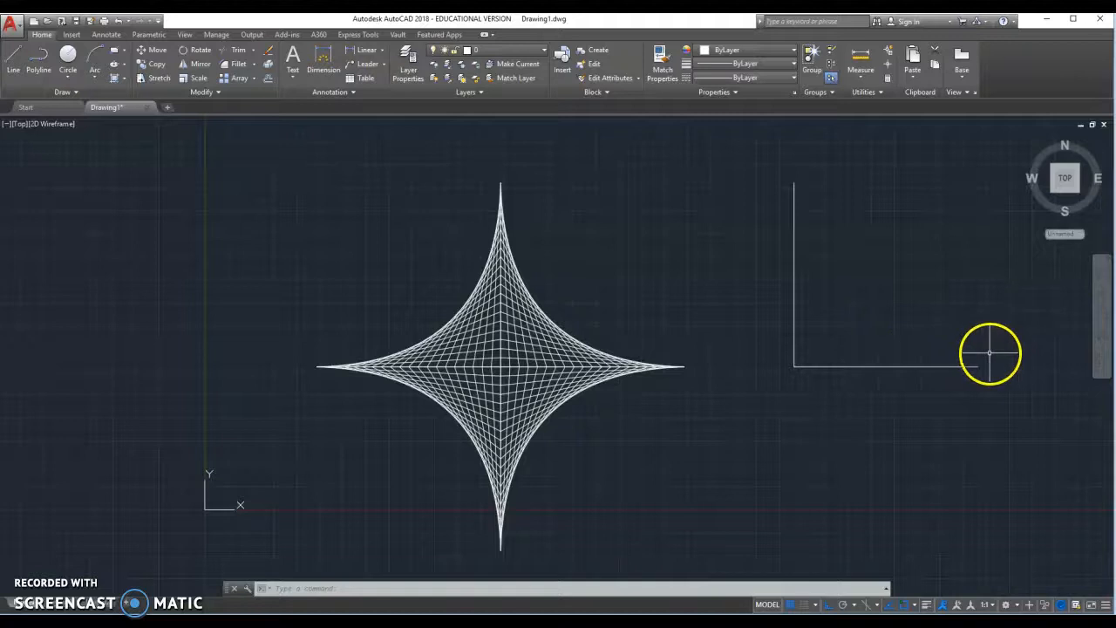
scroll(933, 305, "up", 2)
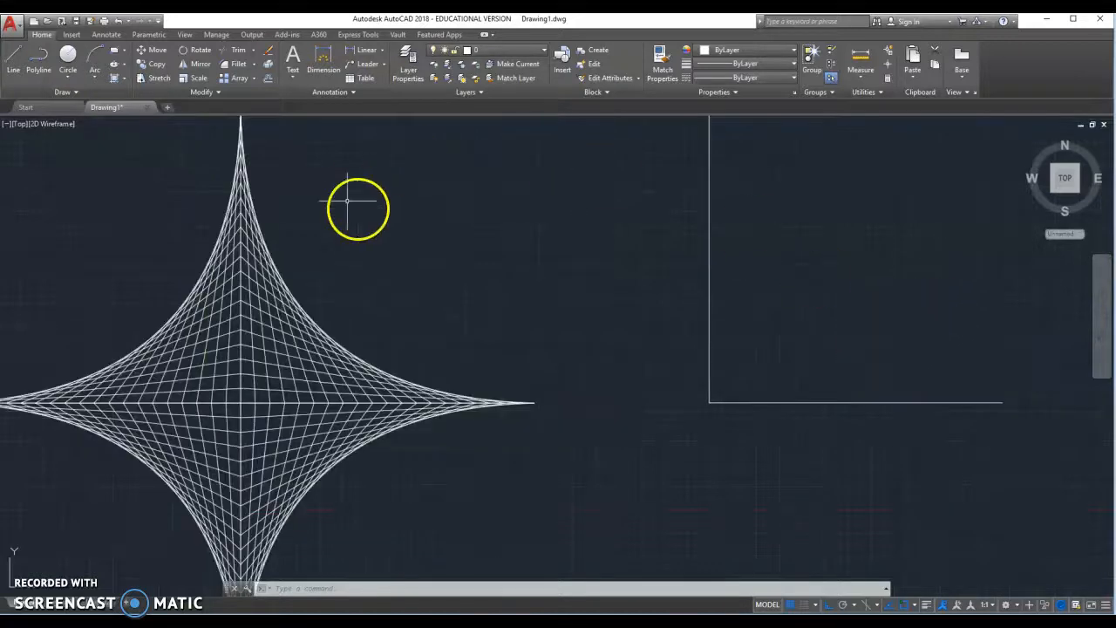
left_click(12, 61)
scroll(810, 439, "up", 2)
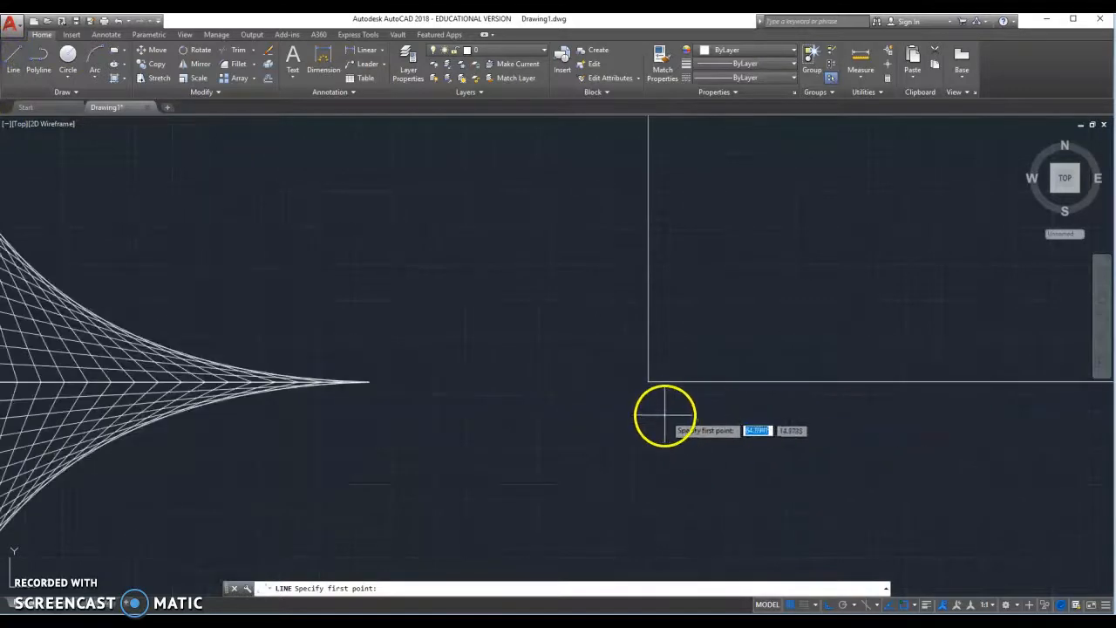
left_click(648, 381)
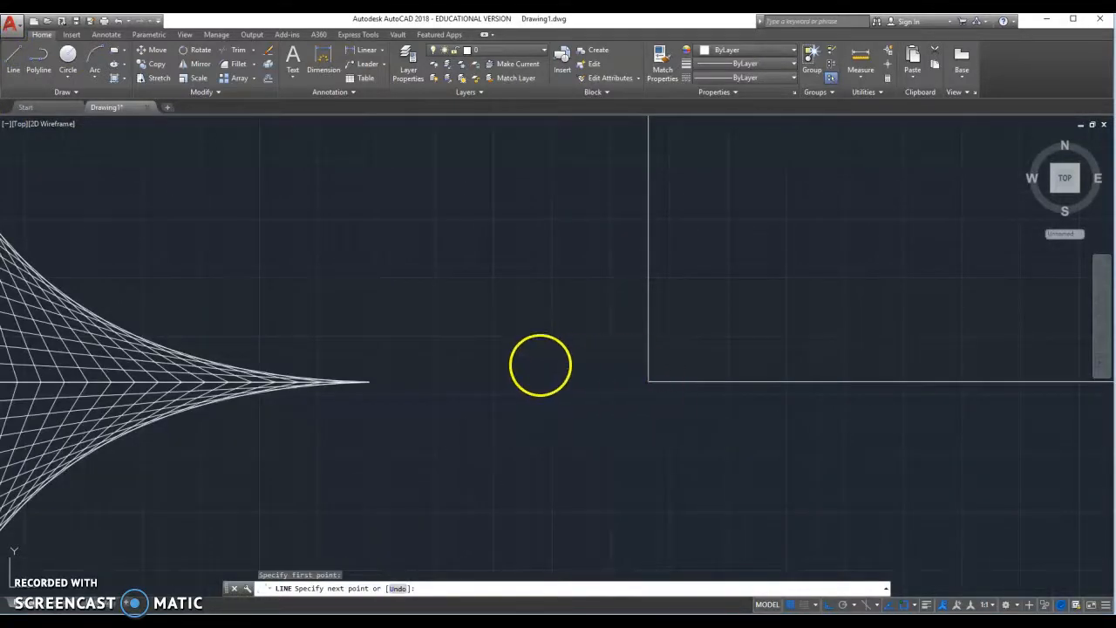
key("Escape")
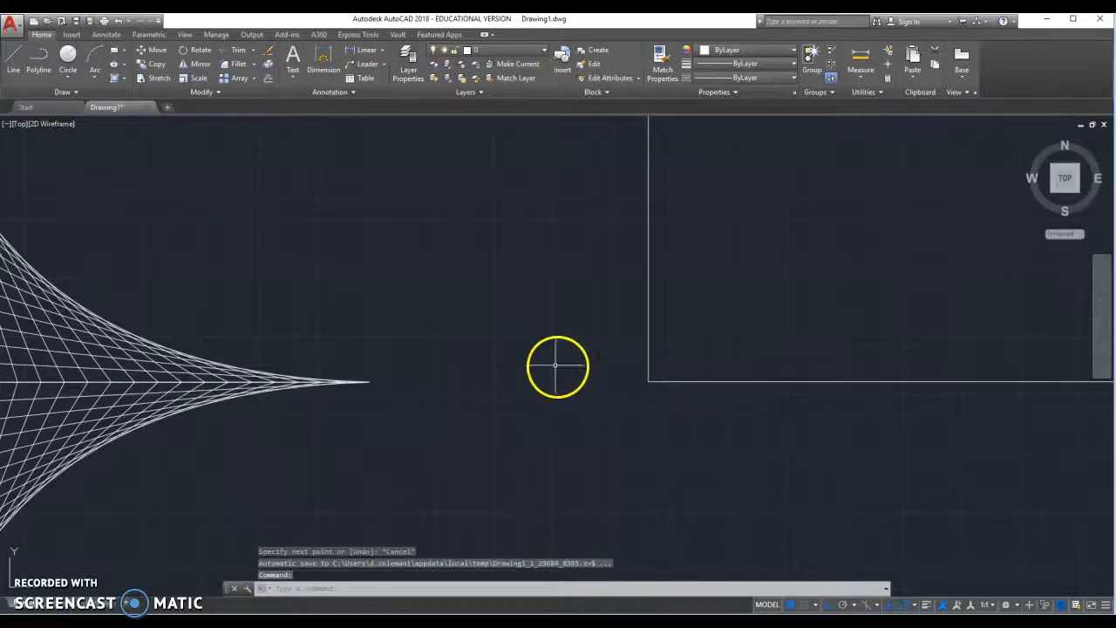
scroll(567, 366, "down", 4)
scroll(584, 365, "up", 2)
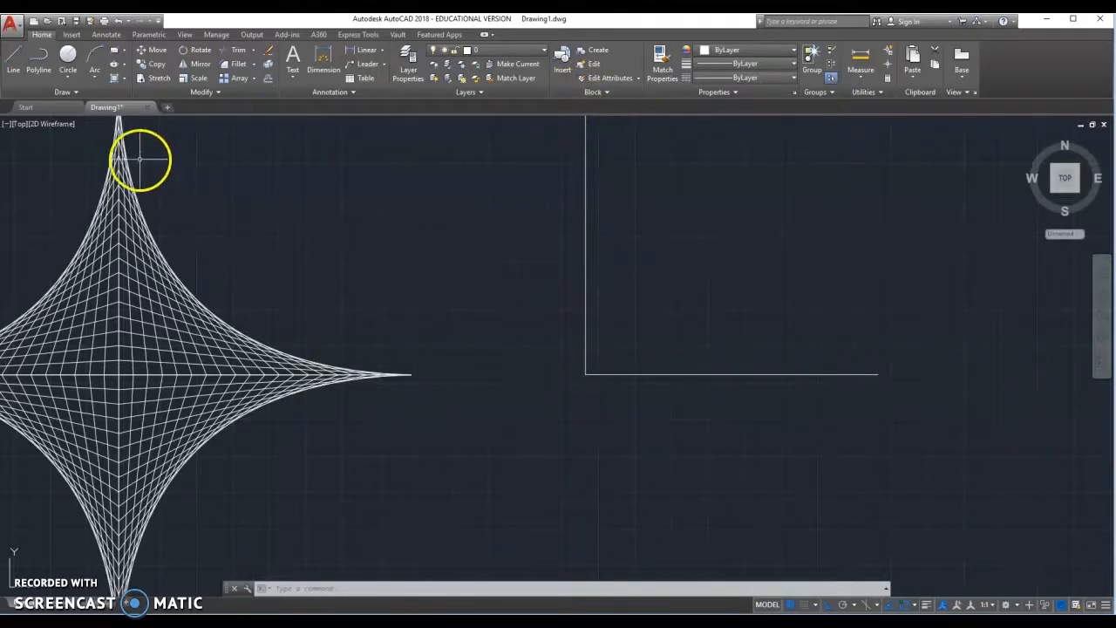
Draw connected lines from the L-shape's corner: a short one down, 1 unit to the right, and back up to the horizontal line.
left_click(13, 58)
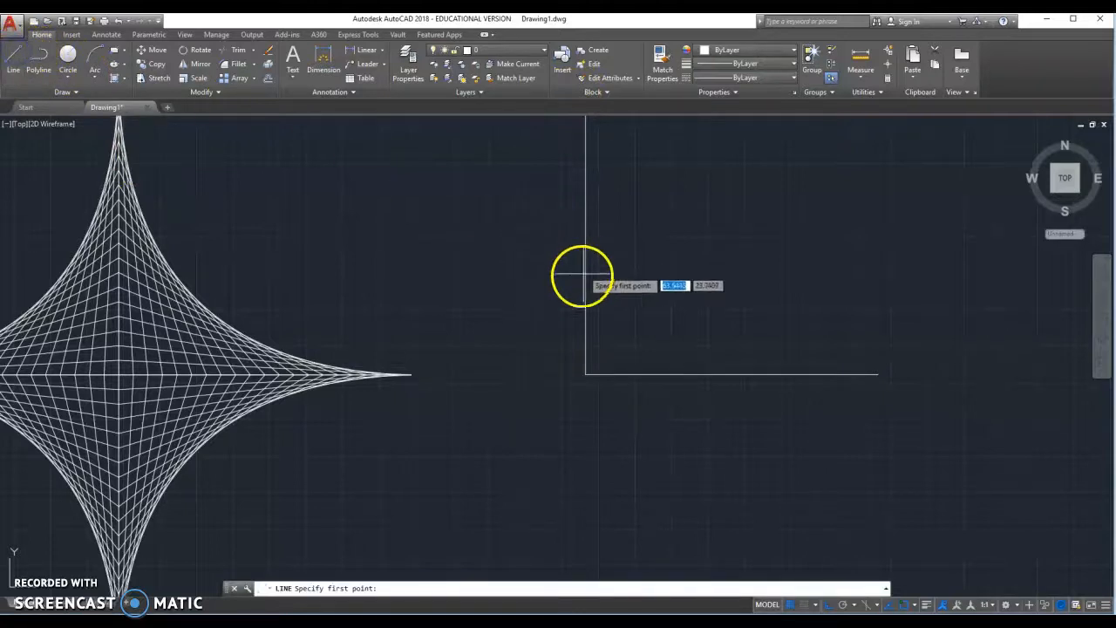
left_click(585, 375)
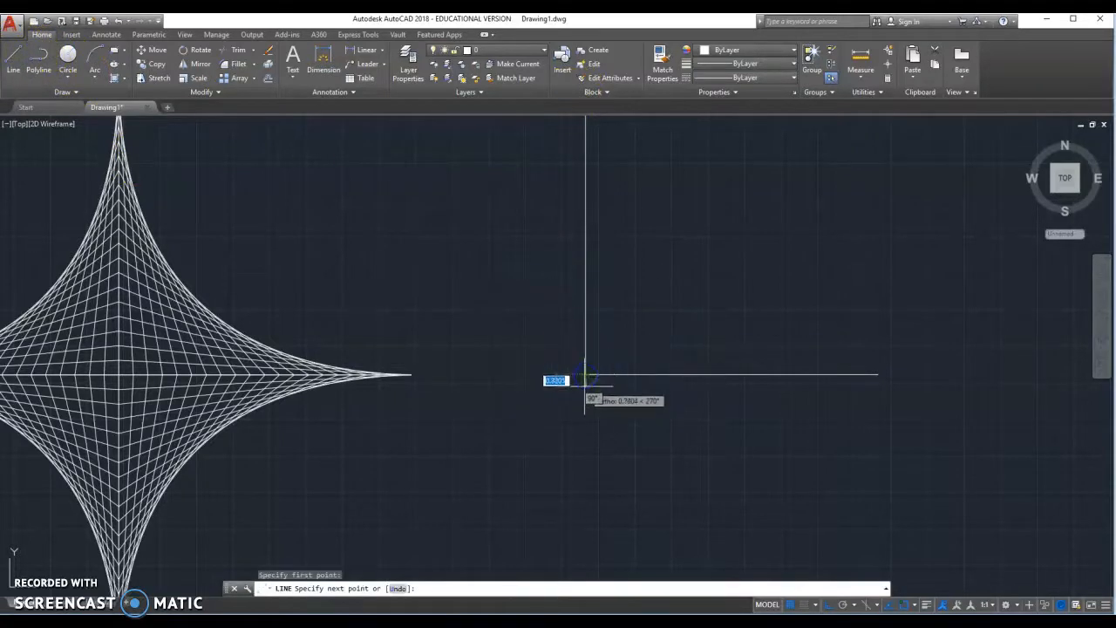
left_click(621, 393)
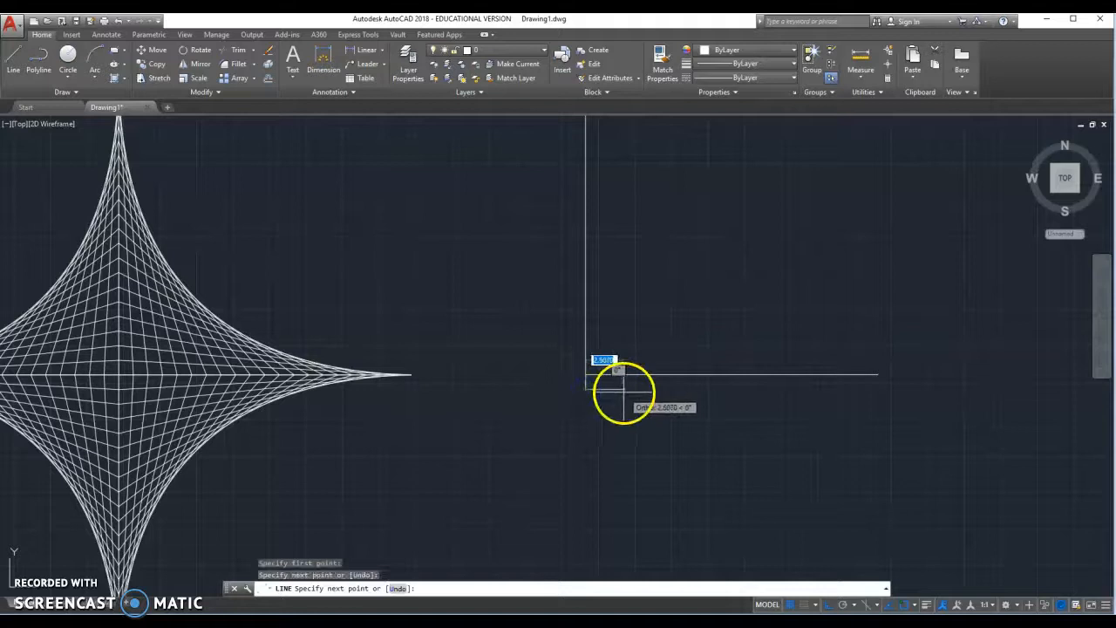
scroll(623, 396, "up", 5)
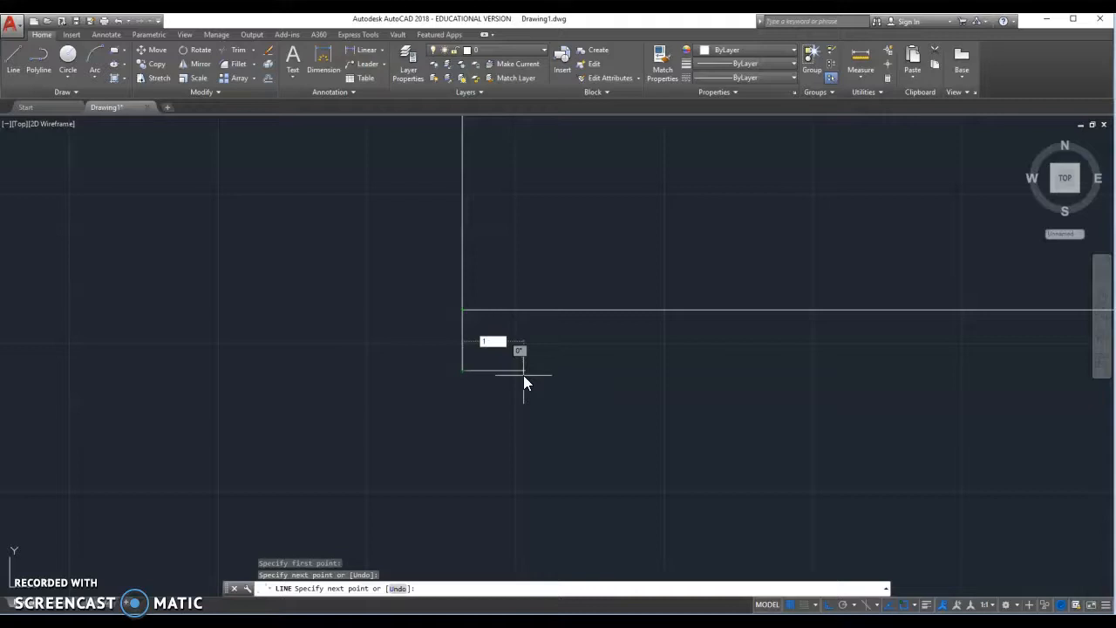
key("Return")
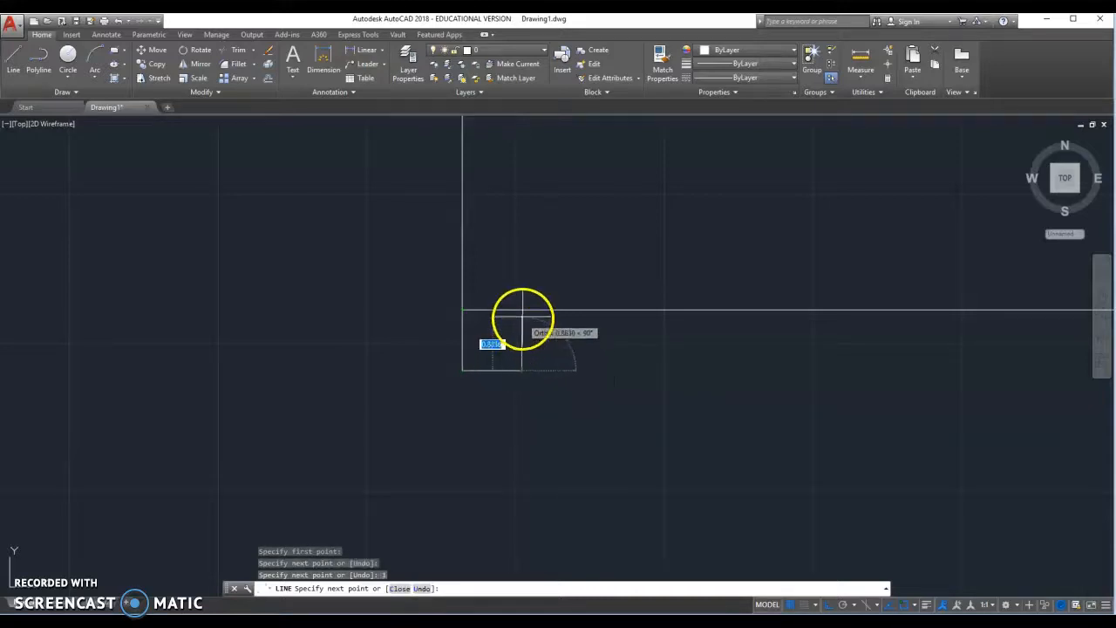
left_click(522, 309)
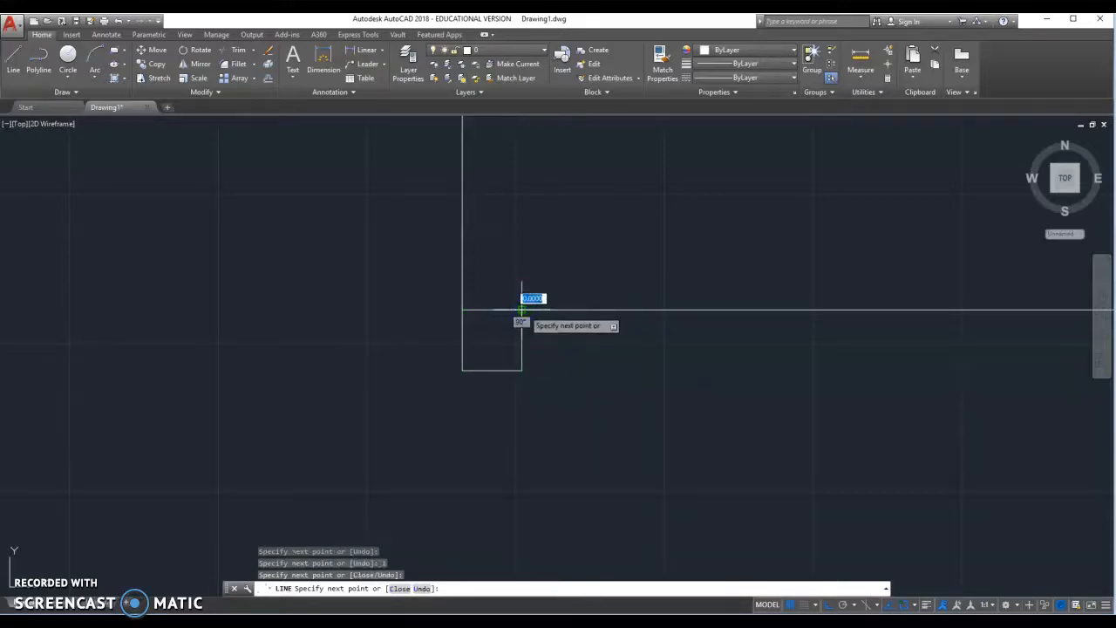
key("Escape")
Delete the bottom line and the short line below the corner, keeping only the tick 1 unit to the right.
left_click(499, 373)
left_click(497, 371)
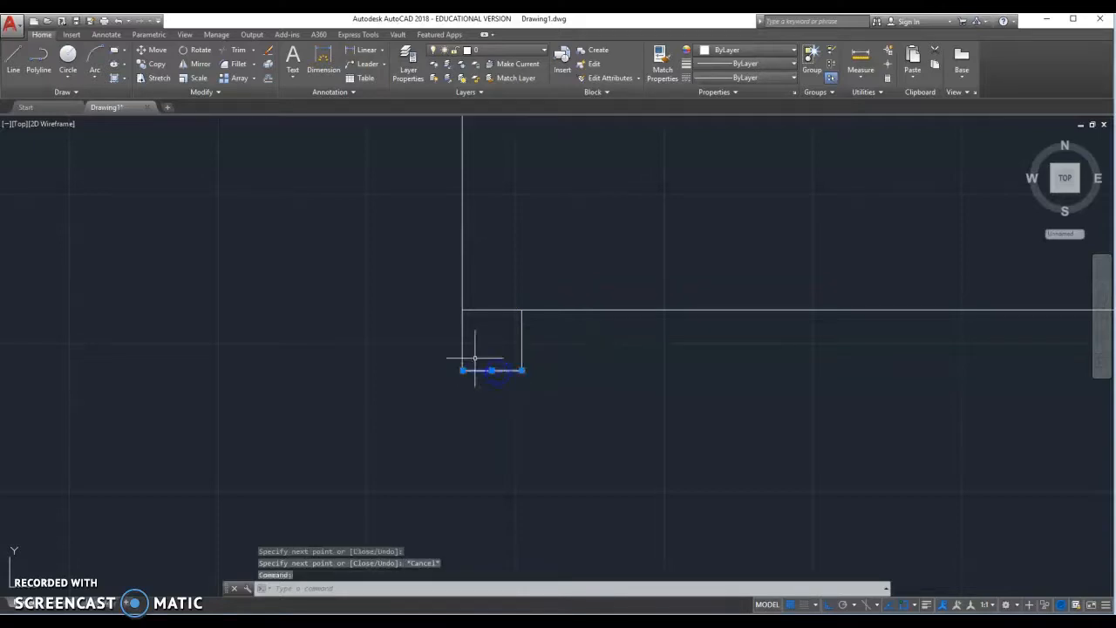
left_click(463, 338)
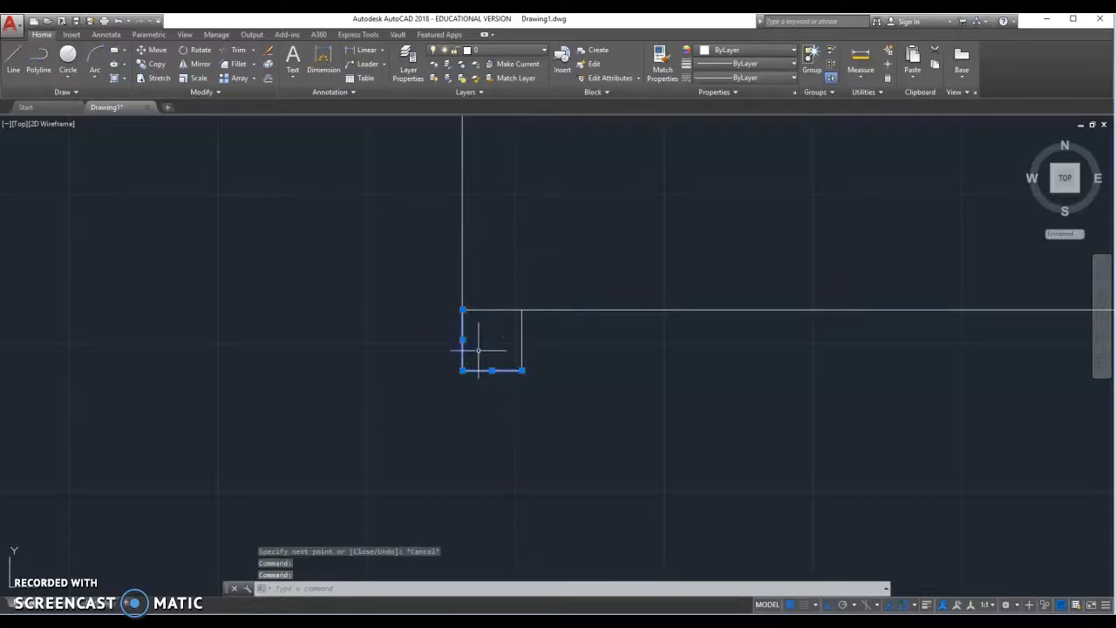
key("Delete")
Offset the short tick below the horizontal line by 1 unit to the right.
scroll(454, 315, "down", 2)
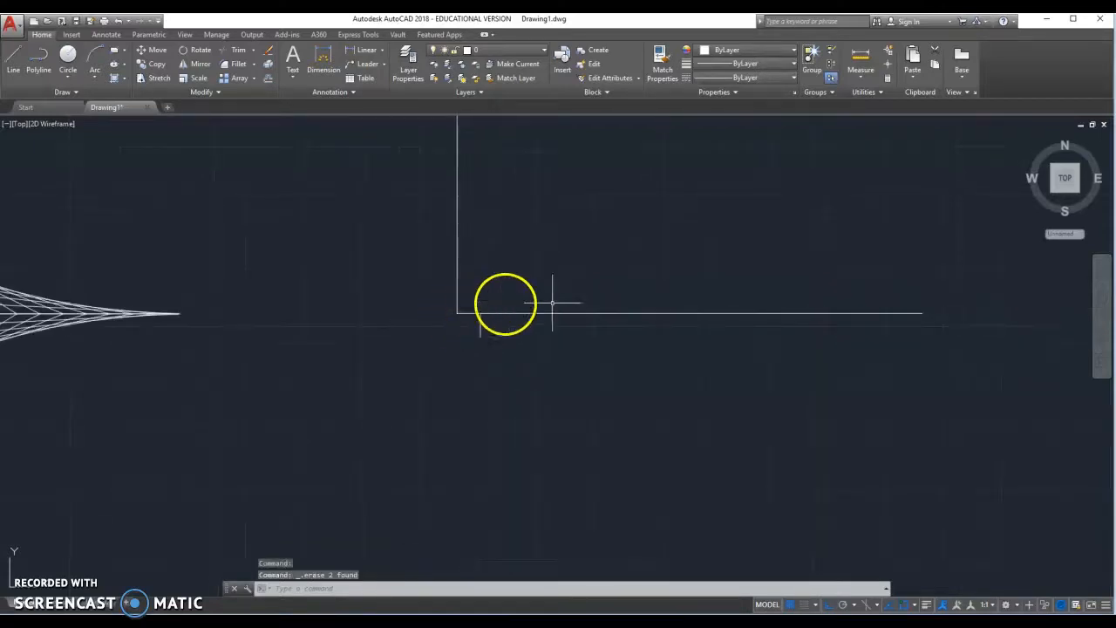
scroll(509, 324, "up", 2)
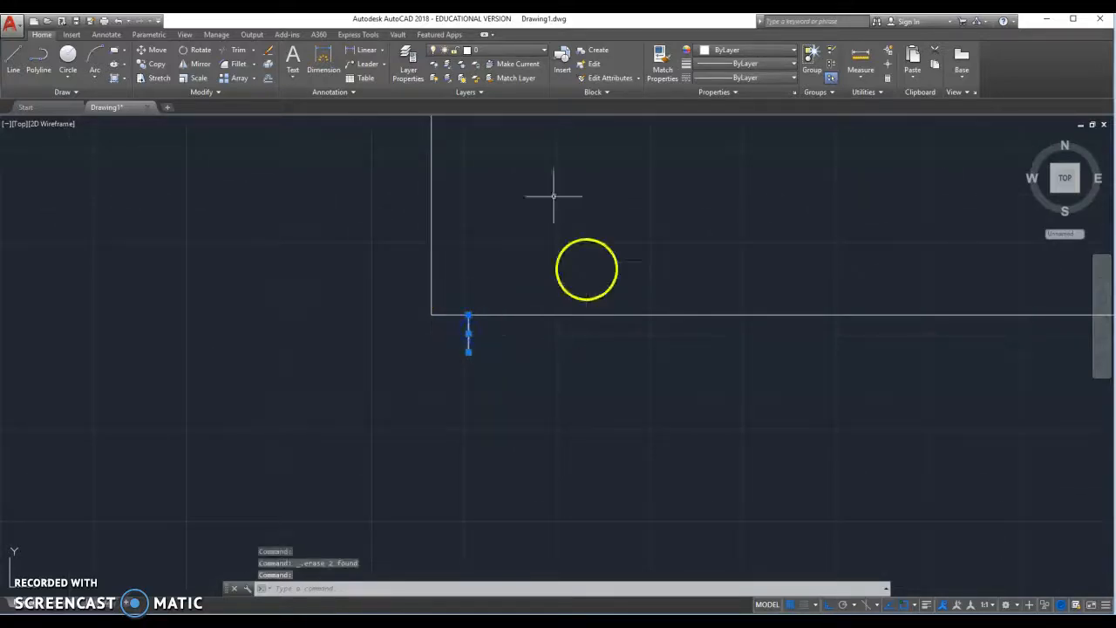
left_click(266, 77)
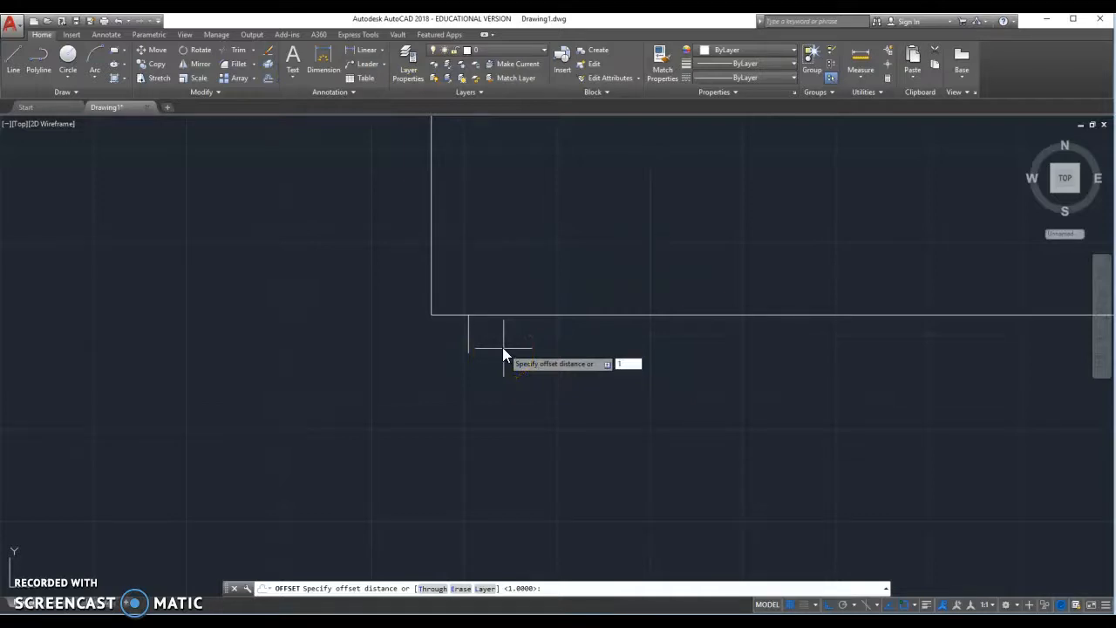
type("1")
key("Return")
left_click(529, 340)
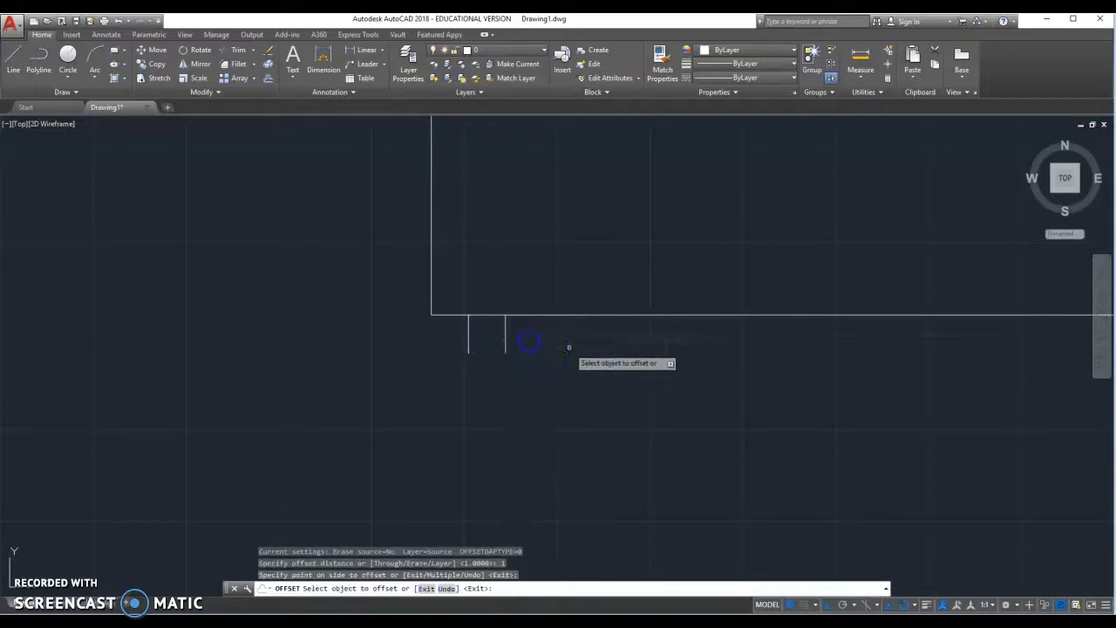
Repeat the 1-unit offset to the right from each newest tick three more times, making five ticks in total.
left_click(504, 333)
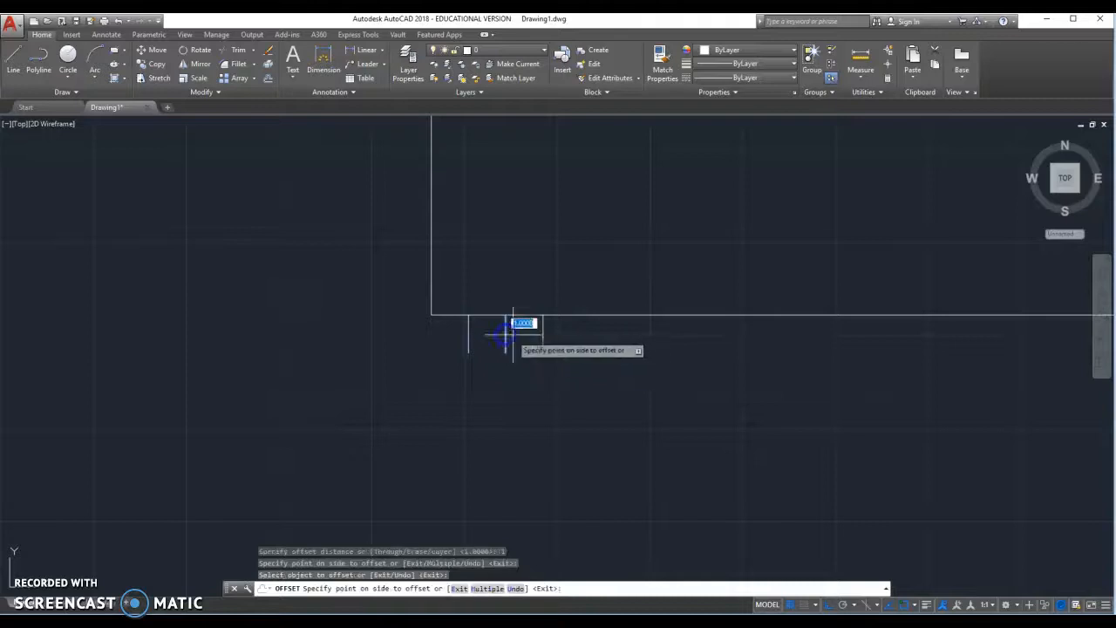
left_click(555, 340)
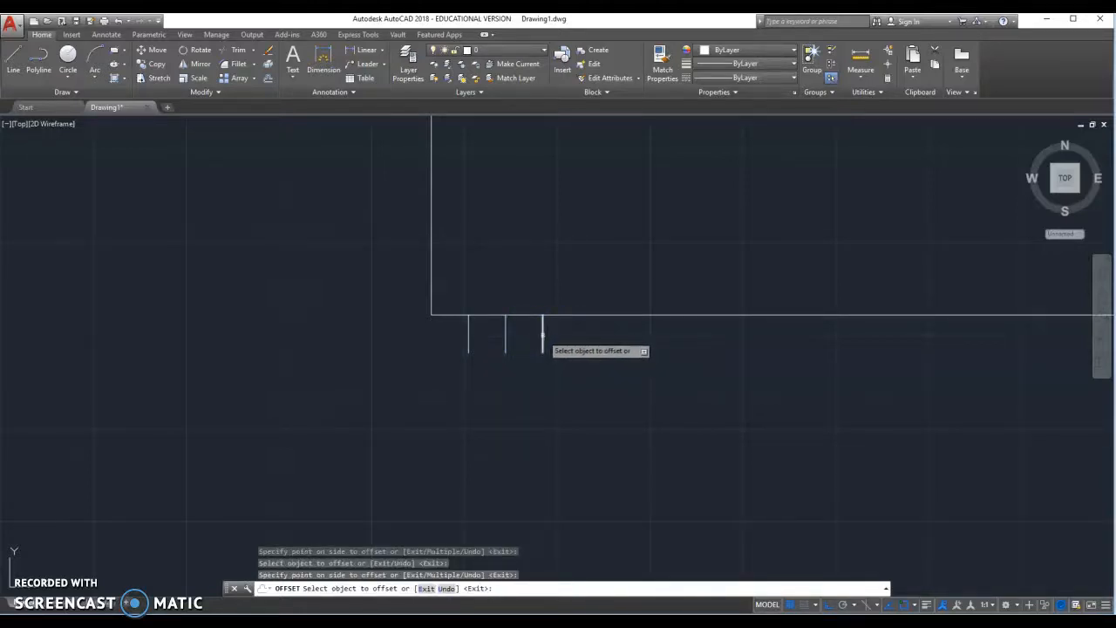
left_click(543, 333)
left_click(592, 338)
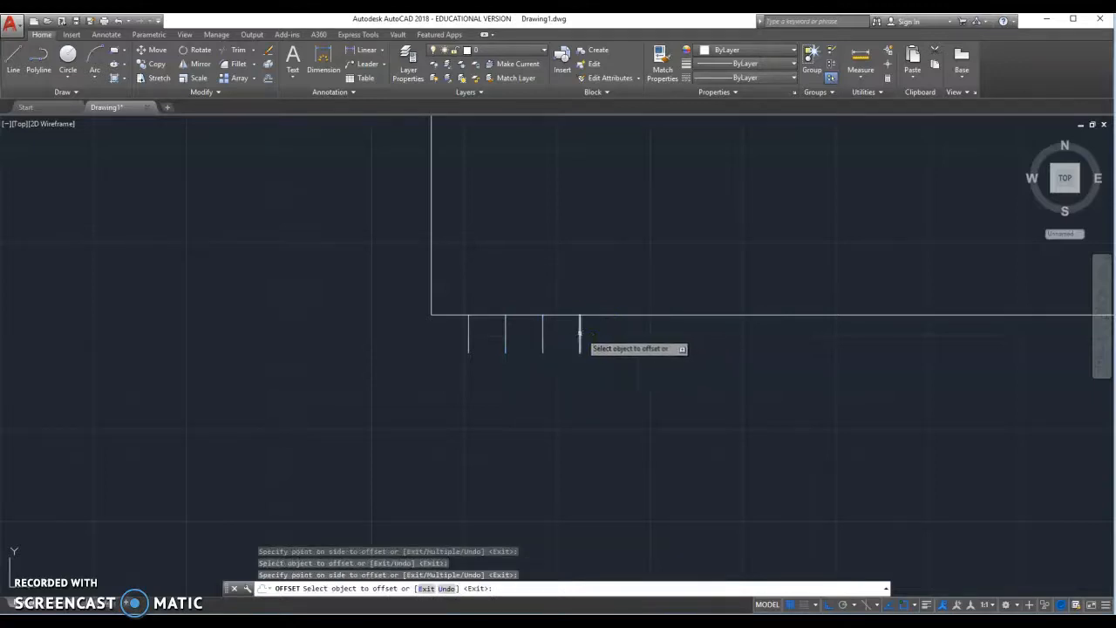
left_click(579, 336)
left_click(639, 349)
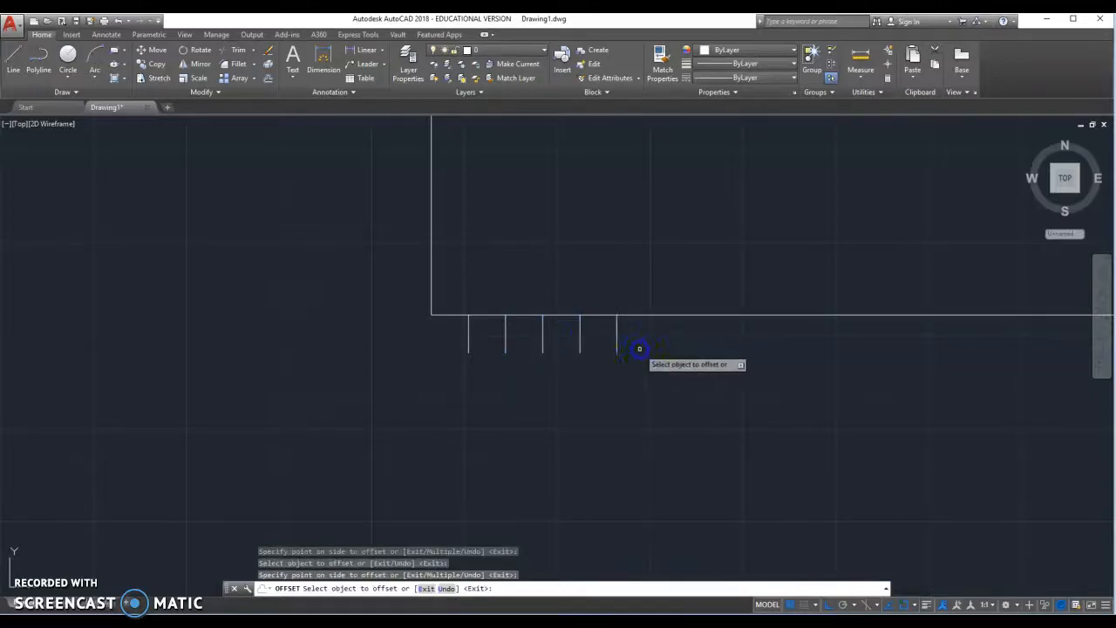
key("Escape")
Copy the five ticks to the right along the horizontal line, from the first tick's top endpoint to the fifth tick's top endpoint.
mouse_move(475, 302)
left_mouse_down()
mouse_move(644, 306)
mouse_move(608, 370)
mouse_move(452, 359)
left_mouse_up()
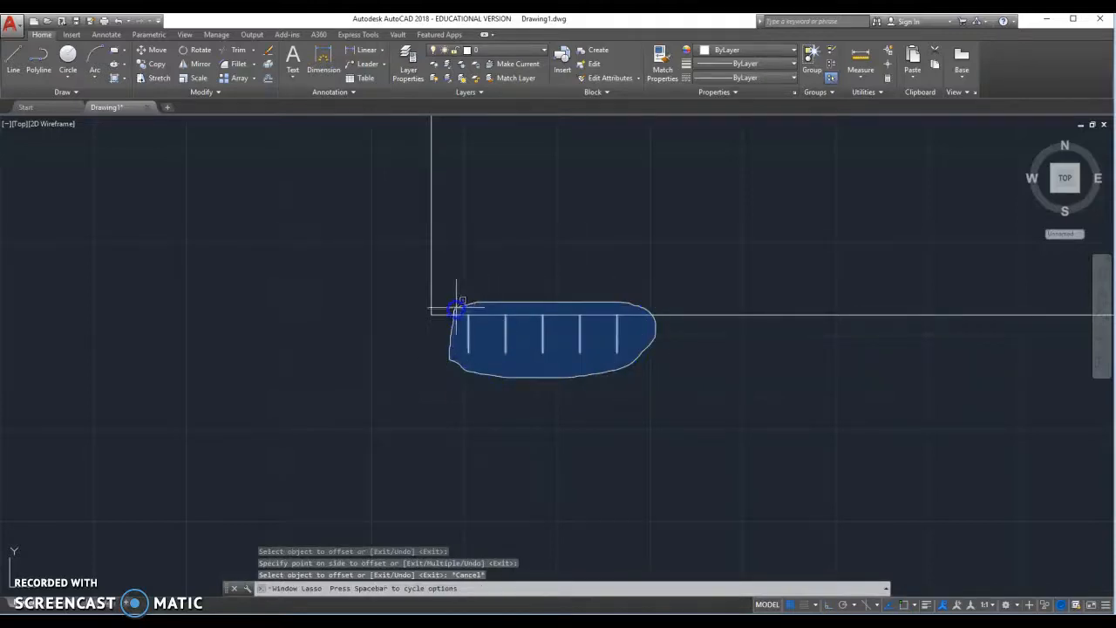
left_click_drag(459, 301, 460, 301)
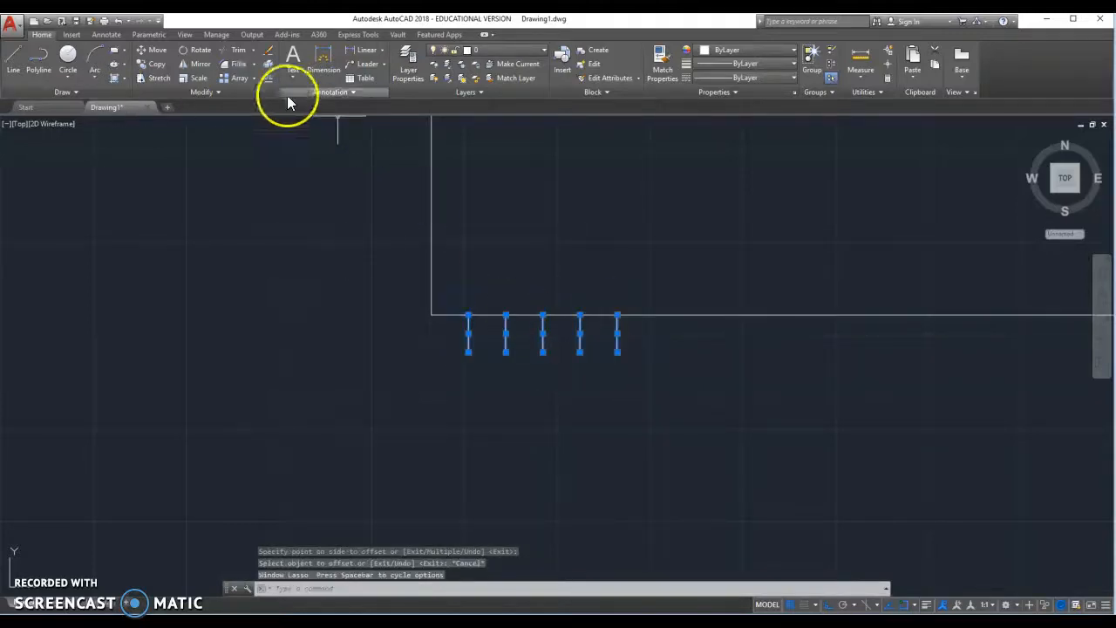
left_click(155, 63)
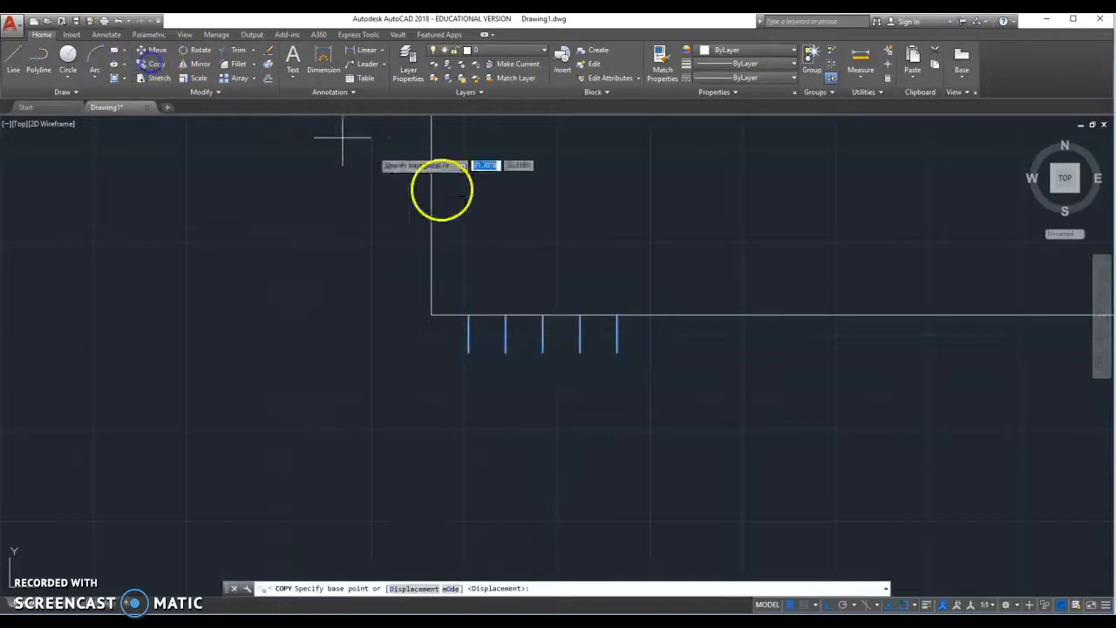
left_click(468, 313)
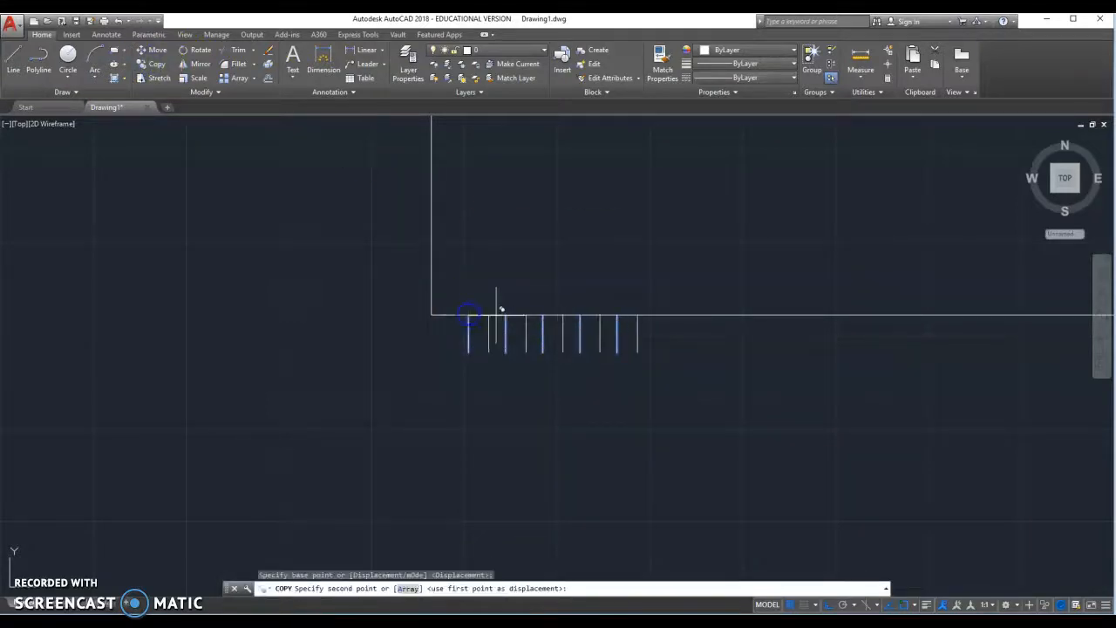
left_click(621, 311)
Place three more copies of the five ticks, each starting on the last placed tick, and delete the extra tick beyond the line's right end.
scroll(523, 326, "up", 1)
scroll(616, 339, "down", 7)
scroll(586, 323, "up", 5)
left_click(551, 311)
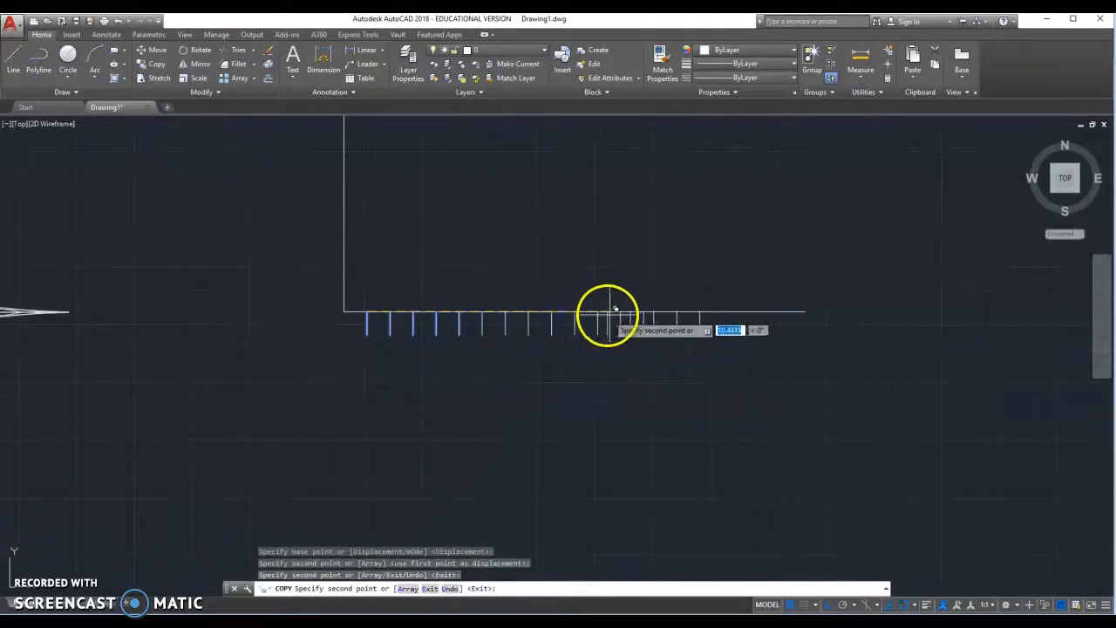
left_click(644, 311)
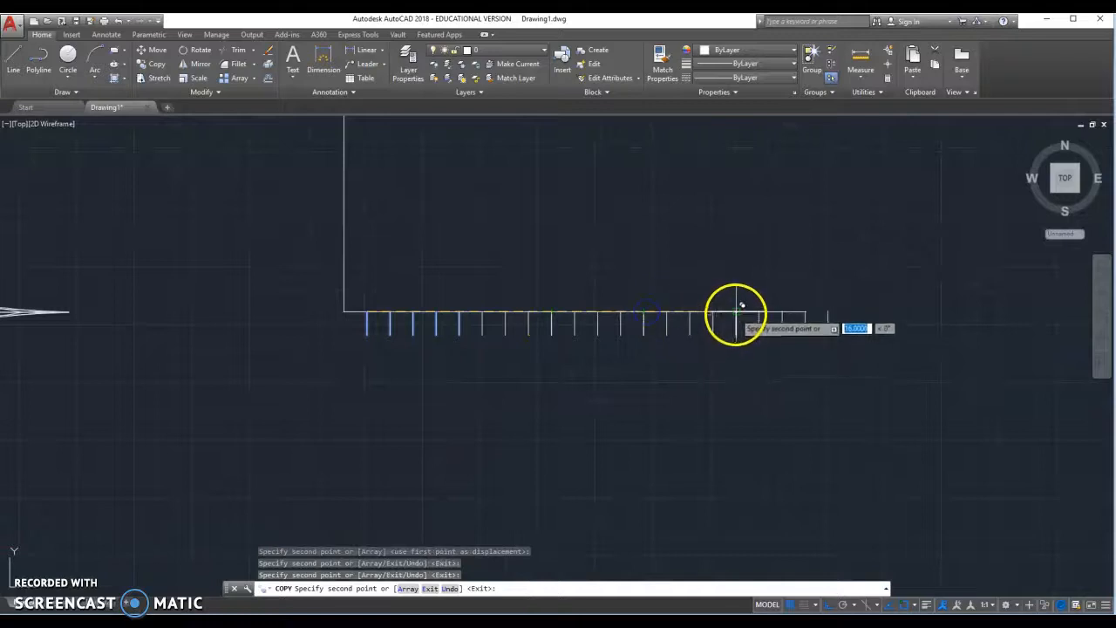
left_click(736, 312)
left_click(732, 353)
key("Escape")
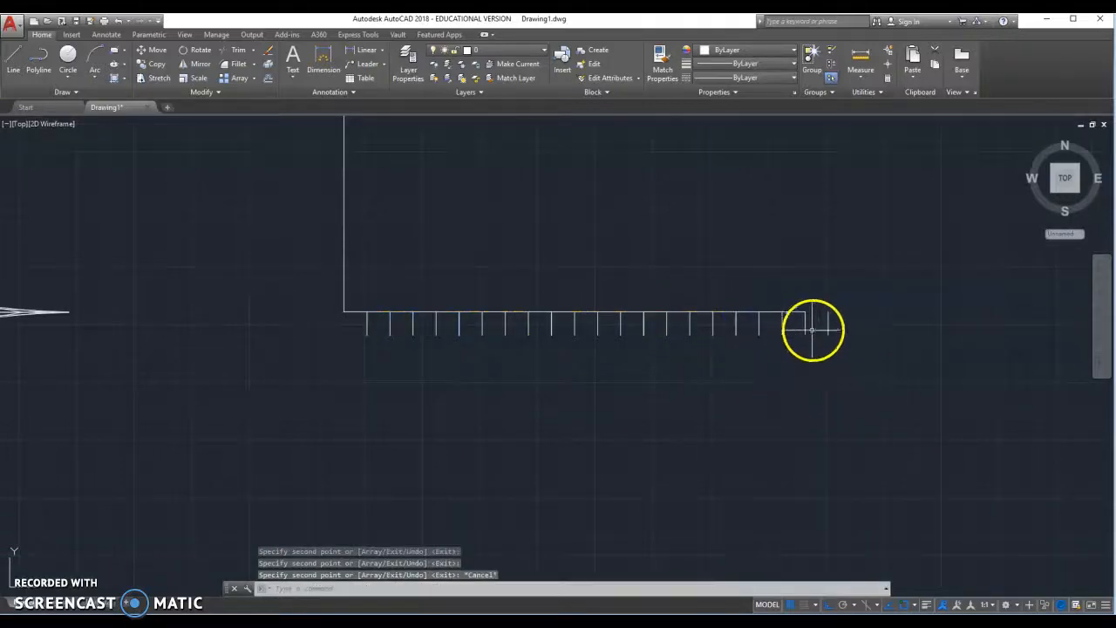
key("Delete")
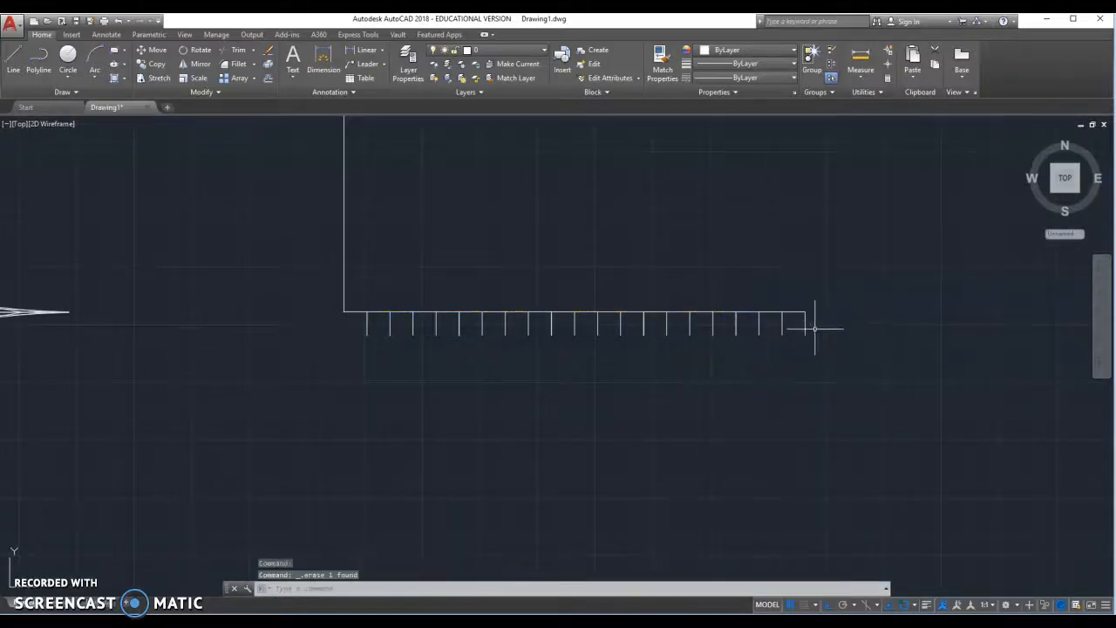
Copy all the ticks under the horizontal line to an empty spot about 36.4 units straight below, based at the first tick's top endpoint.
mouse_move(363, 299)
left_mouse_down()
mouse_move(787, 287)
mouse_move(829, 312)
mouse_move(820, 351)
mouse_move(650, 369)
mouse_move(337, 335)
left_mouse_up()
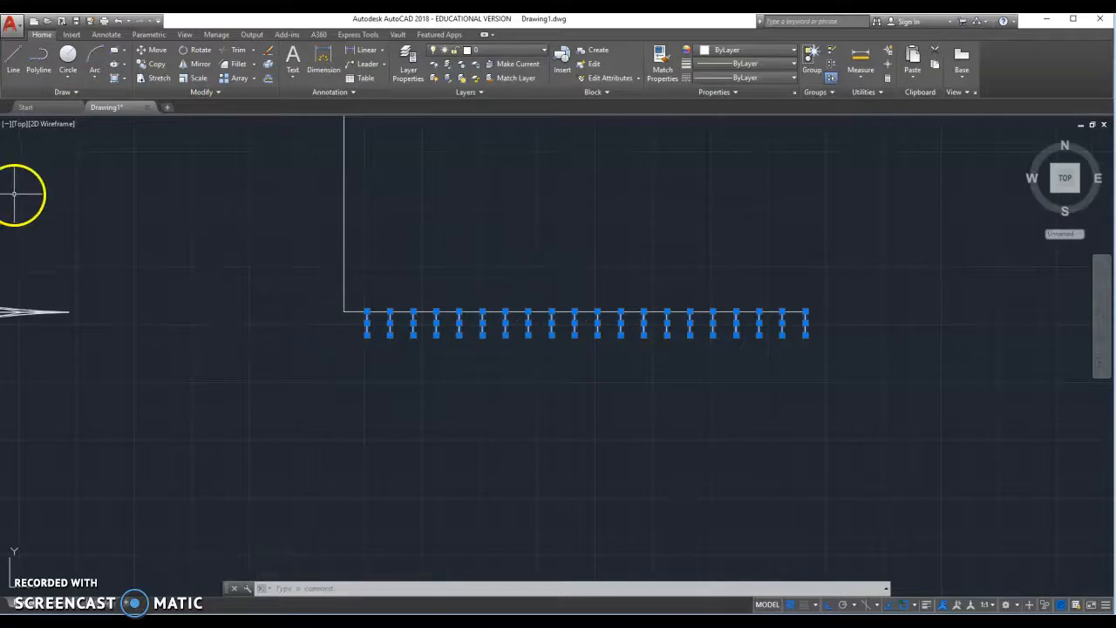
left_click(142, 64)
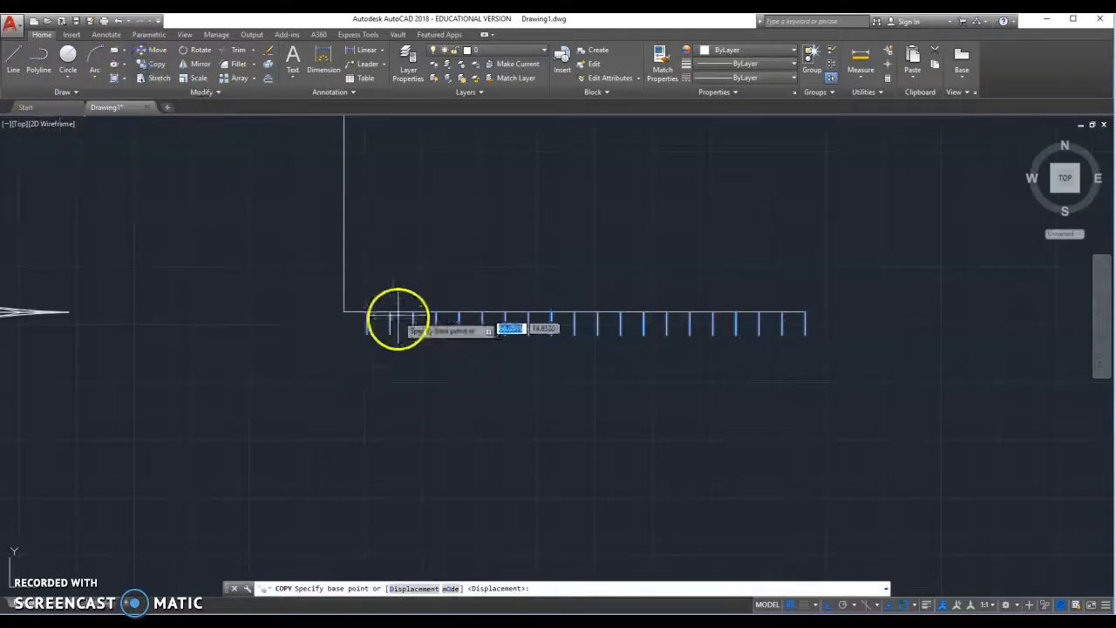
left_click(367, 311)
scroll(368, 305, "up", 8)
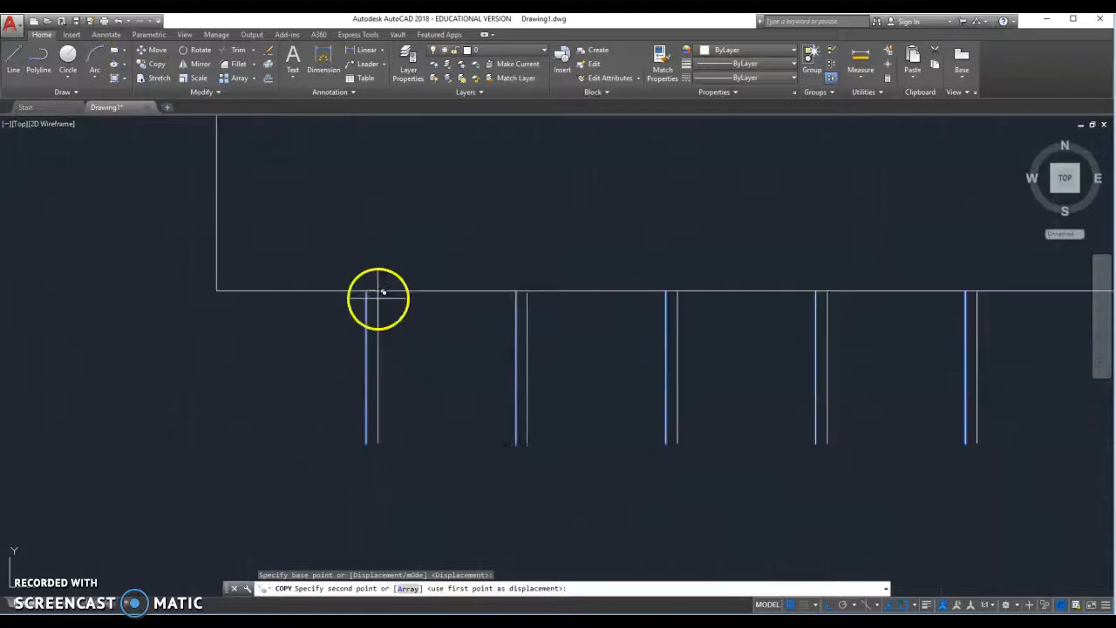
scroll(378, 296, "down", 18)
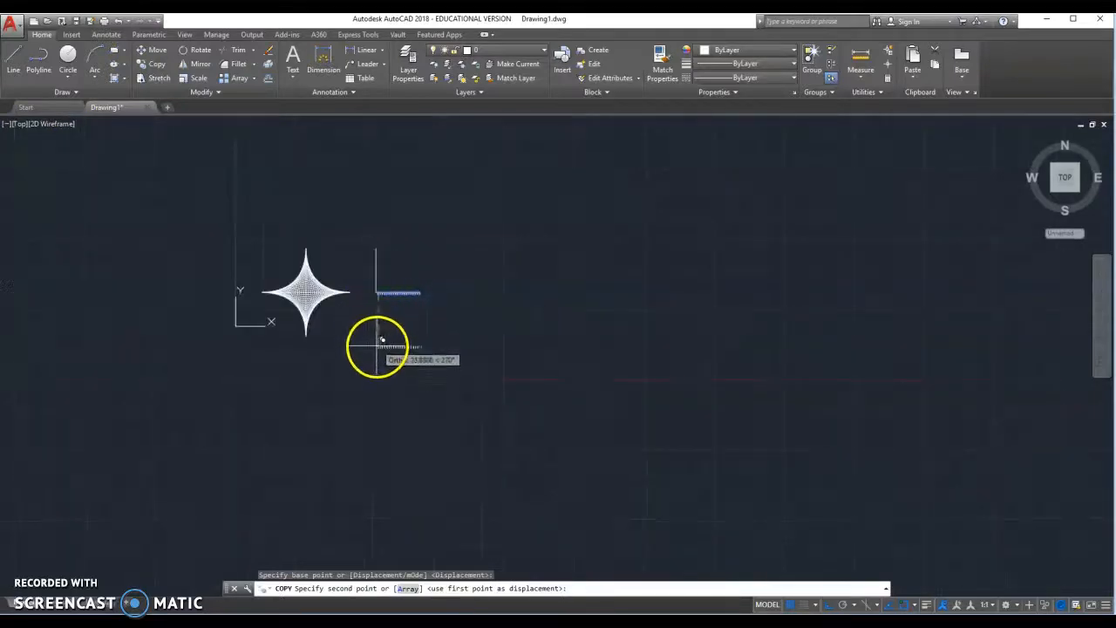
left_click(377, 372)
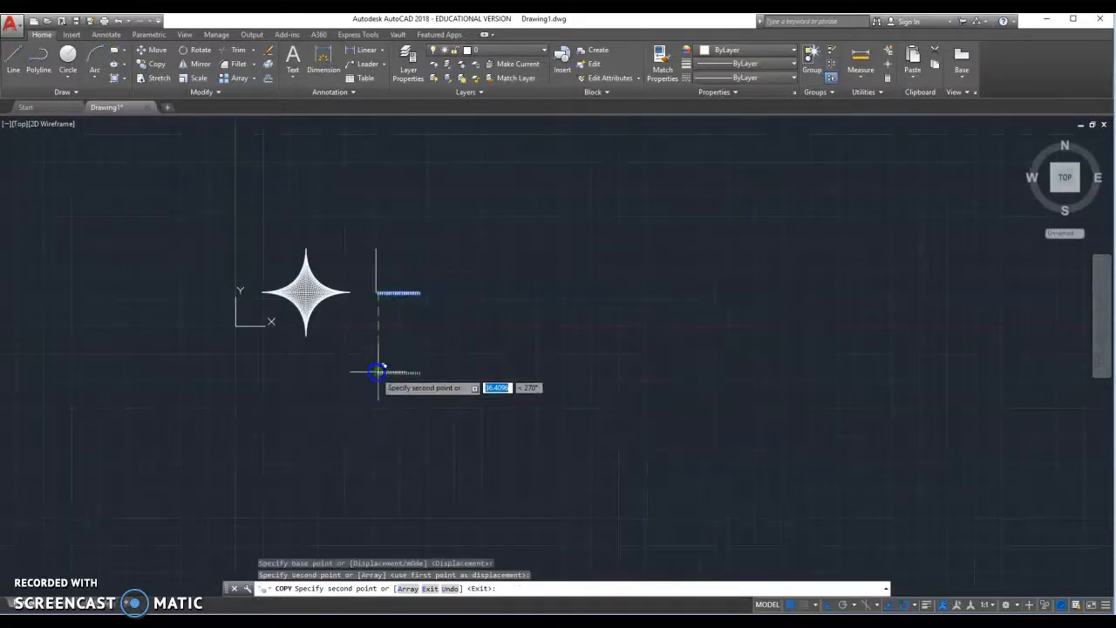
key("Escape")
Rotate the copied tick row 90° about the lower endpoint of its leftmost tick so the row runs vertically.
scroll(366, 372, "up", 4)
mouse_move(360, 351)
left_mouse_down()
mouse_move(511, 337)
mouse_move(535, 408)
mouse_move(320, 421)
mouse_move(324, 377)
left_mouse_up()
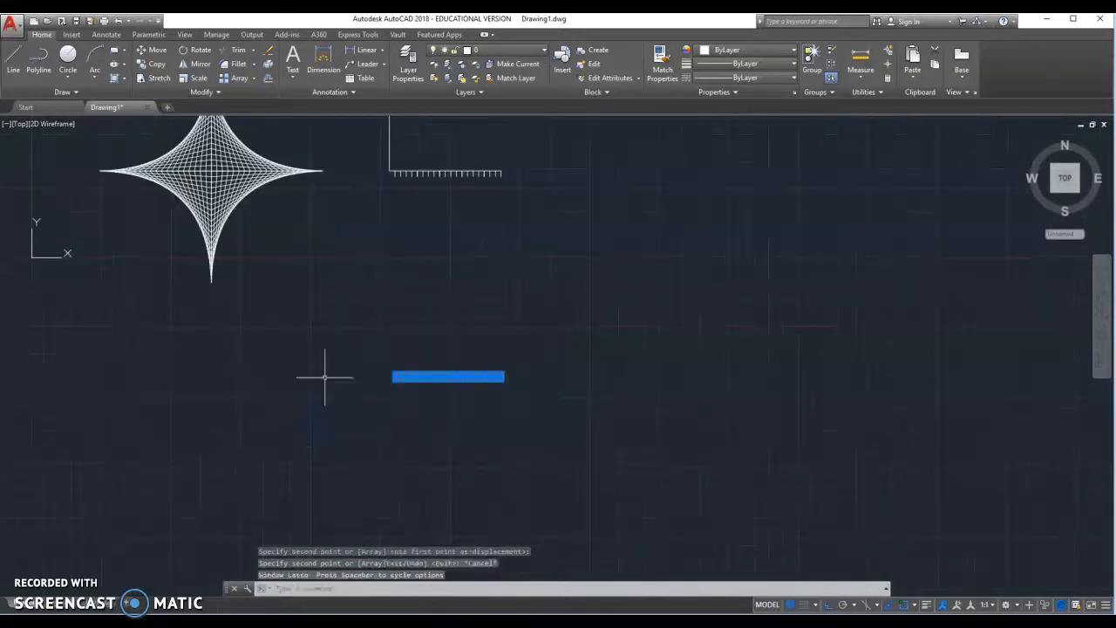
left_click(193, 52)
scroll(400, 390, "down", 4)
scroll(399, 390, "up", 4)
left_click(411, 321)
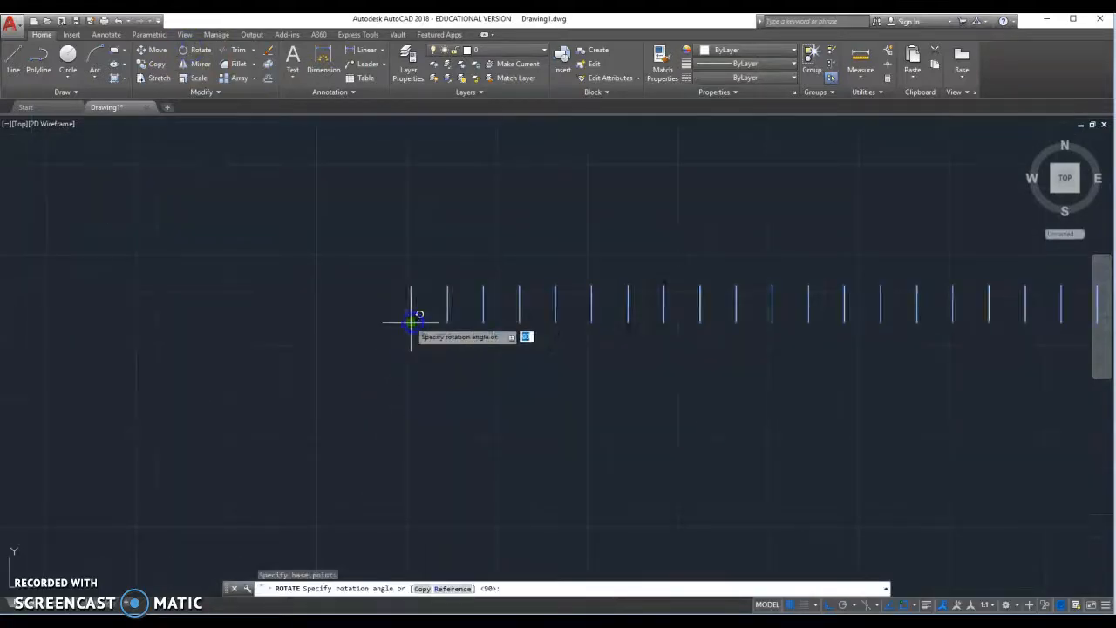
scroll(411, 252, "down", 4)
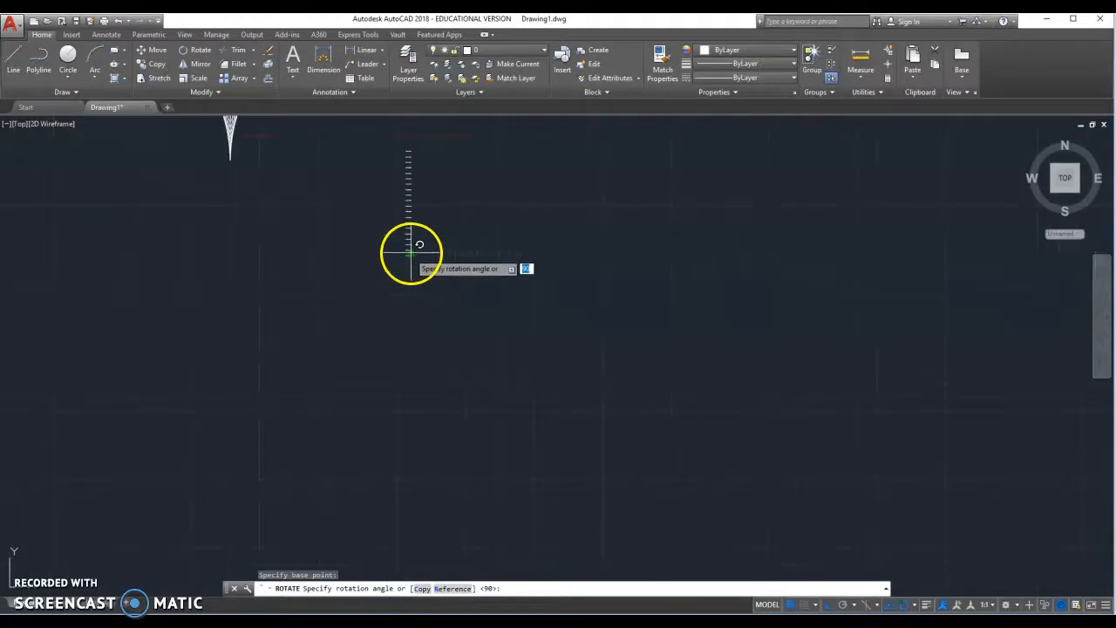
left_click(421, 140)
scroll(491, 377, "down", 8)
scroll(448, 402, "up", 4)
key("Escape")
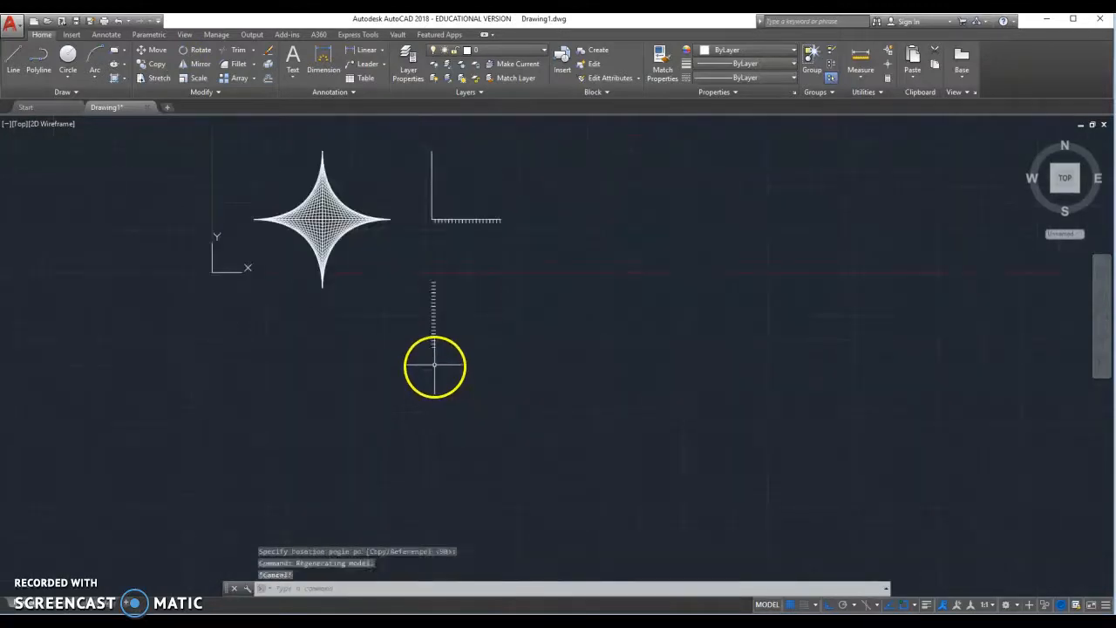
With Ortho off, move the vertical tick column so its top tick's right endpoint meets the upper endpoint of the L-shape's vertical line.
mouse_move(420, 271)
left_mouse_down()
mouse_move(431, 268)
mouse_move(498, 341)
mouse_move(374, 372)
mouse_move(413, 364)
left_mouse_up()
left_click(149, 49)
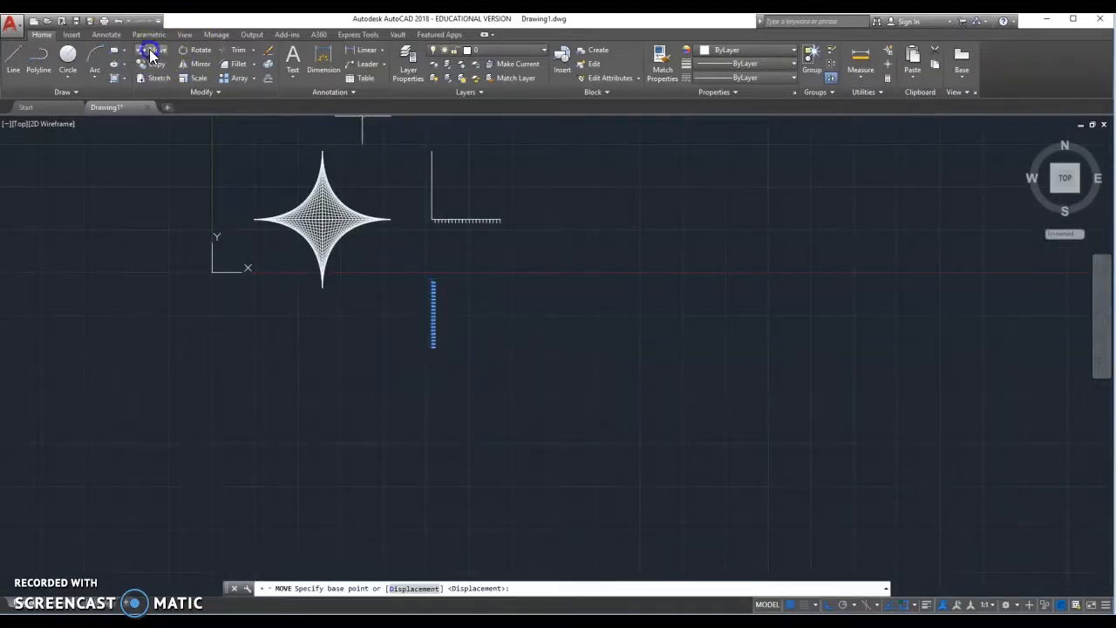
scroll(436, 281, "up", 3)
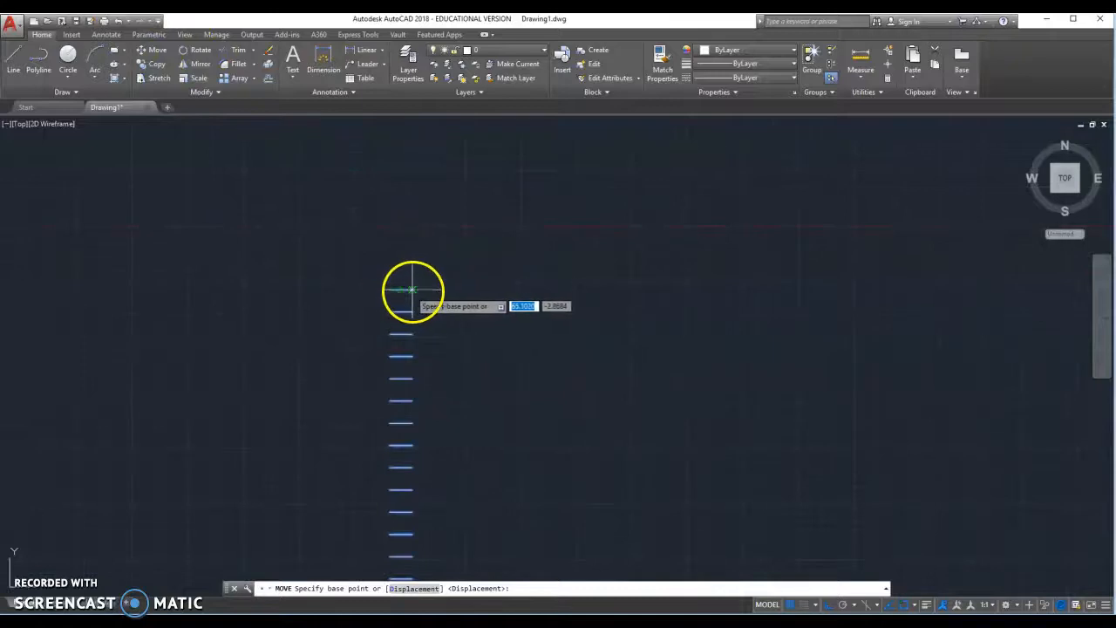
left_click(412, 289)
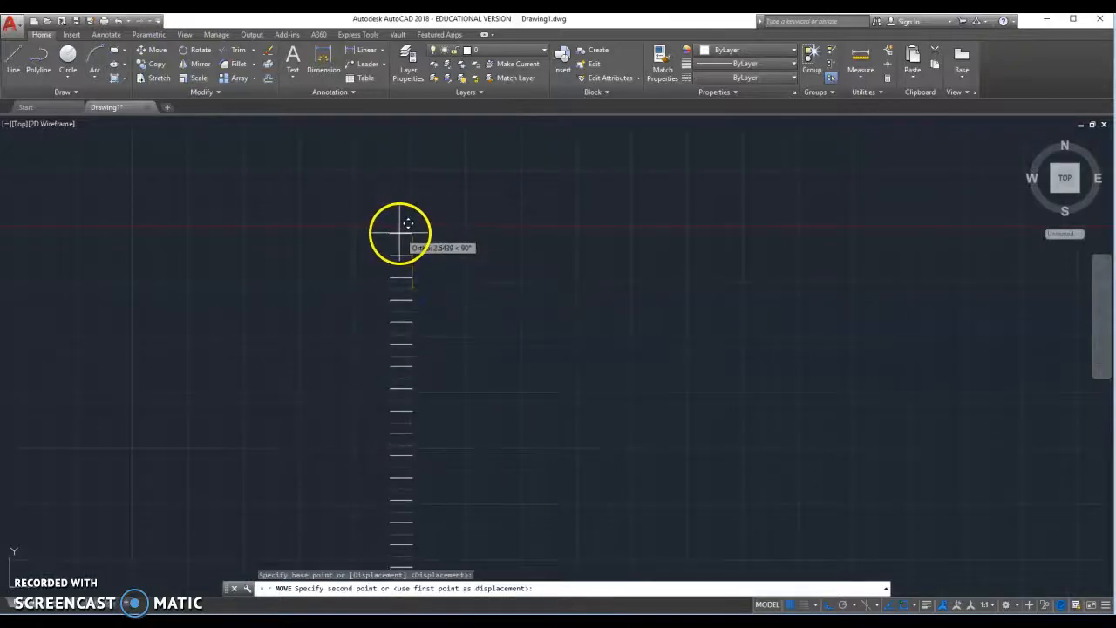
key("F8")
scroll(399, 228, "down", 4)
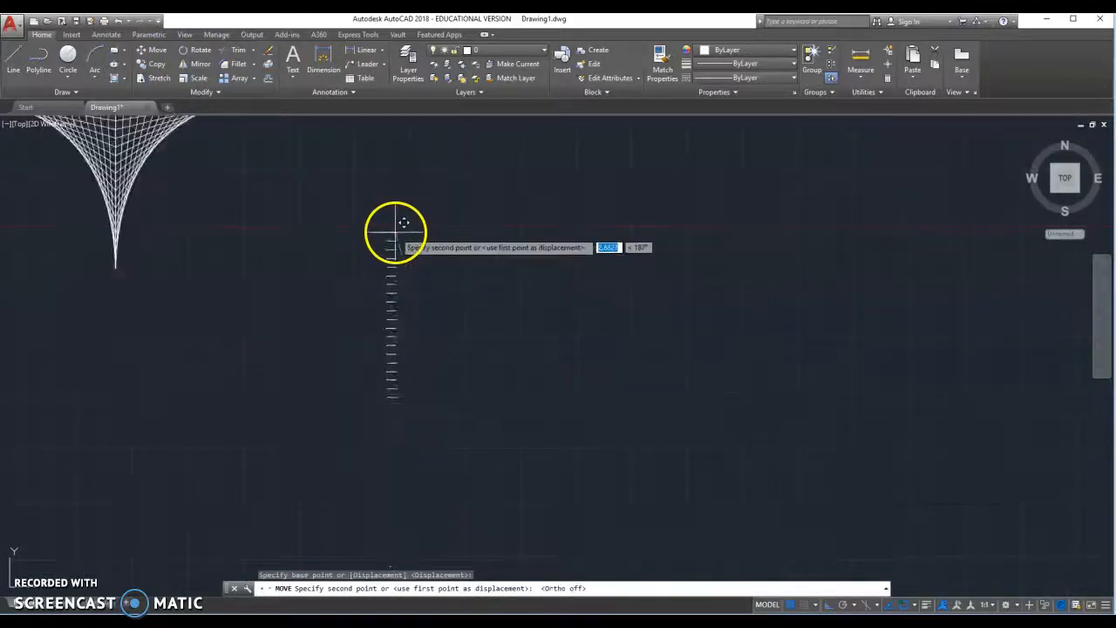
scroll(387, 157, "up", 2)
scroll(413, 146, "up", 5)
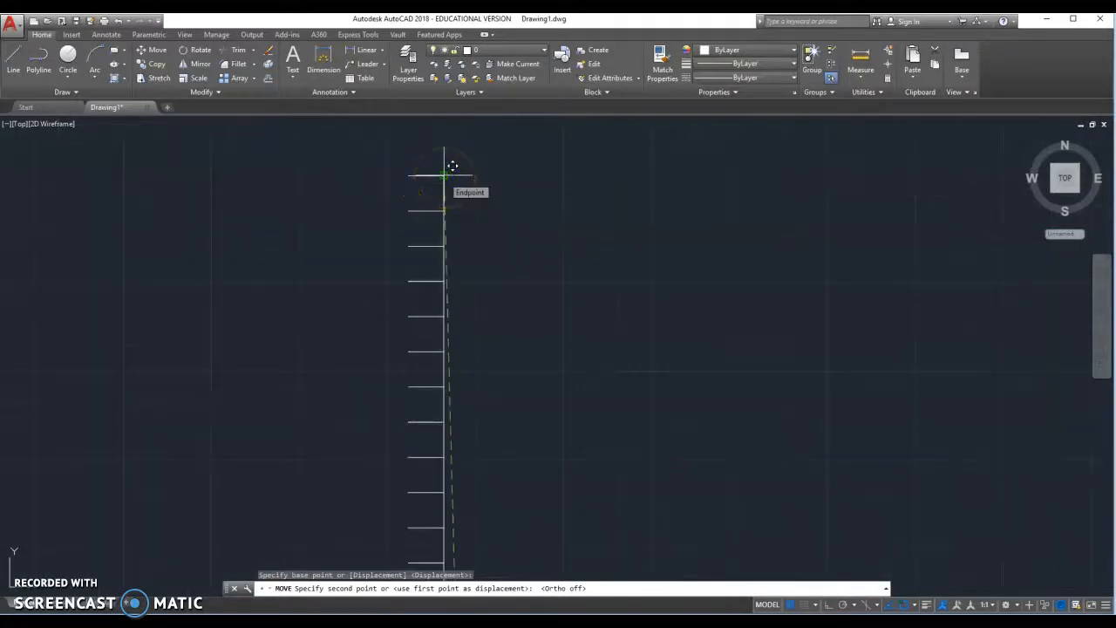
left_click(451, 166)
scroll(514, 187, "down", 6)
scroll(534, 230, "up", 4)
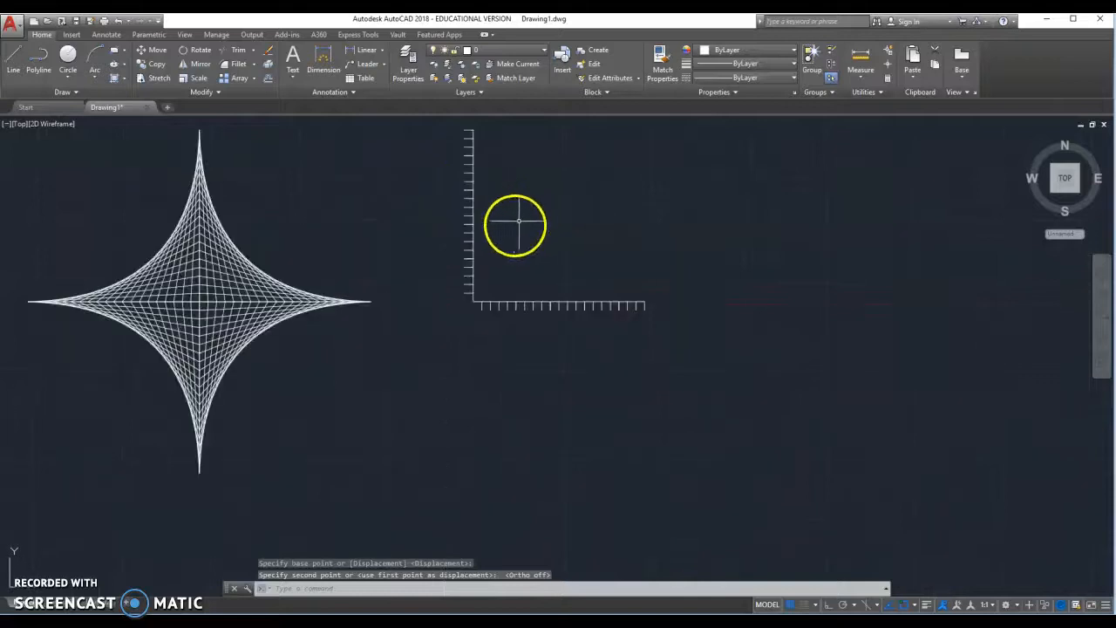
scroll(518, 219, "down", 2)
key("Escape")
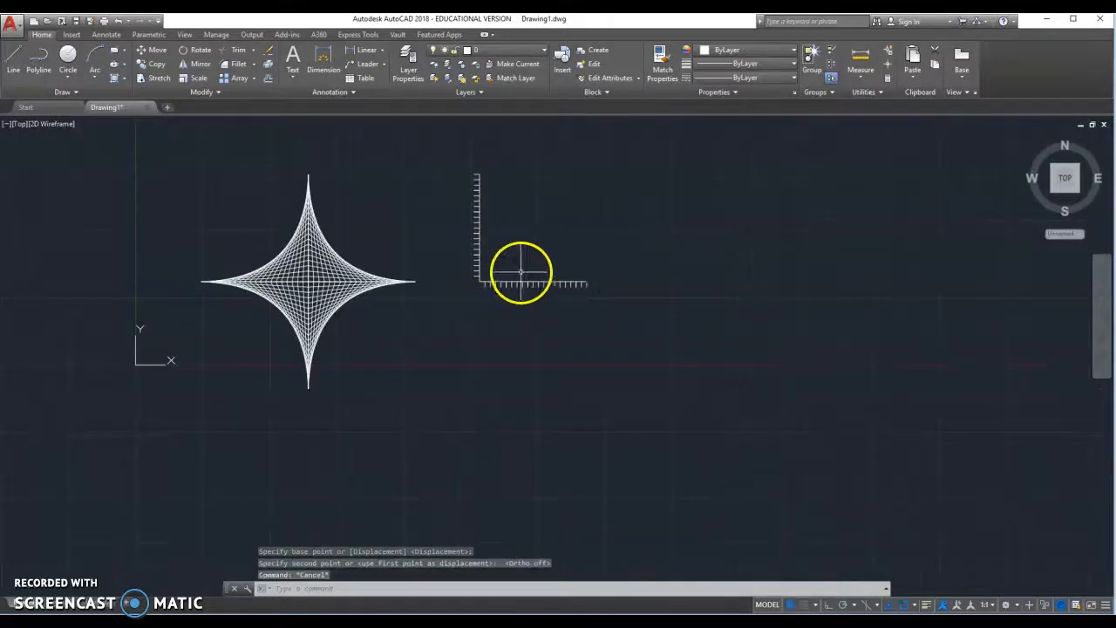
Draw a line from the lowest tick on the vertical line to the last tick at the horizontal line's right end.
scroll(521, 273, "up", 2)
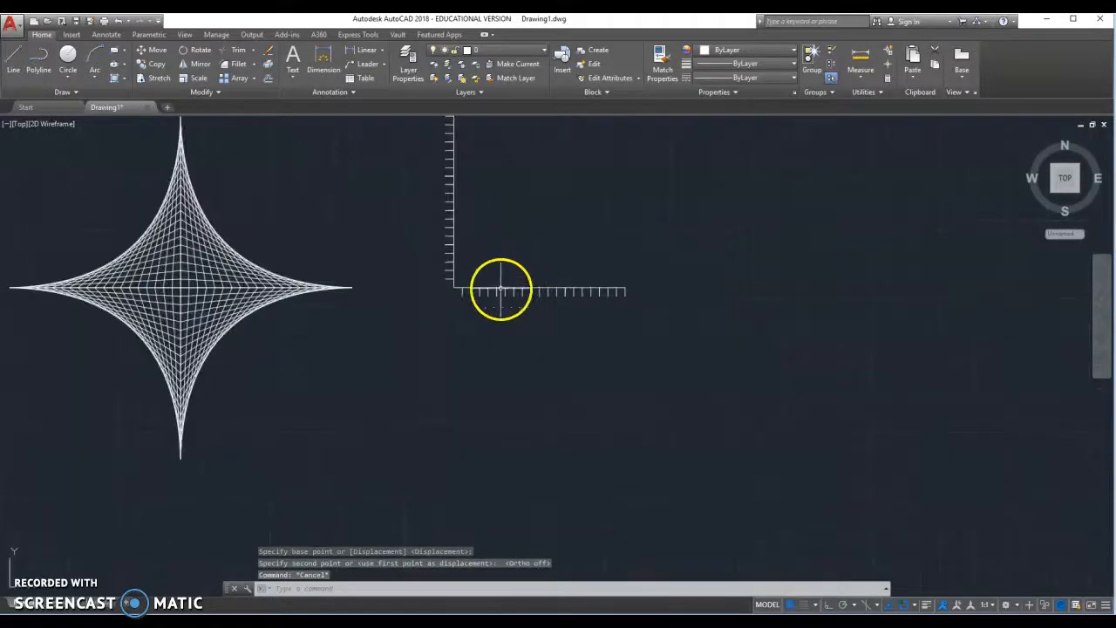
left_click(12, 56)
scroll(558, 305, "up", 2)
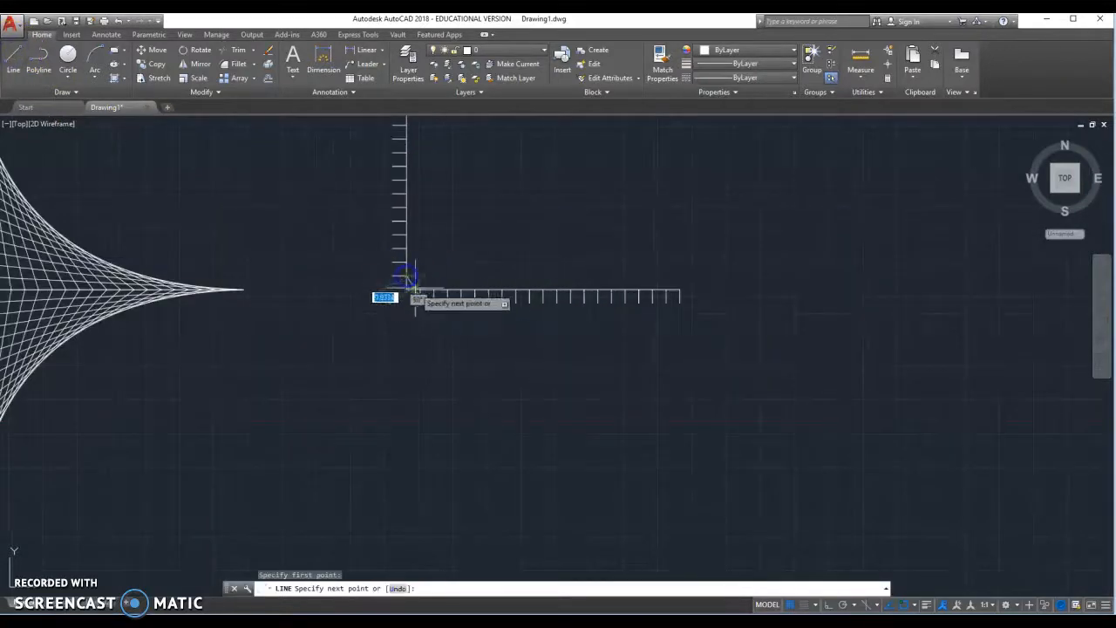
left_click(680, 288)
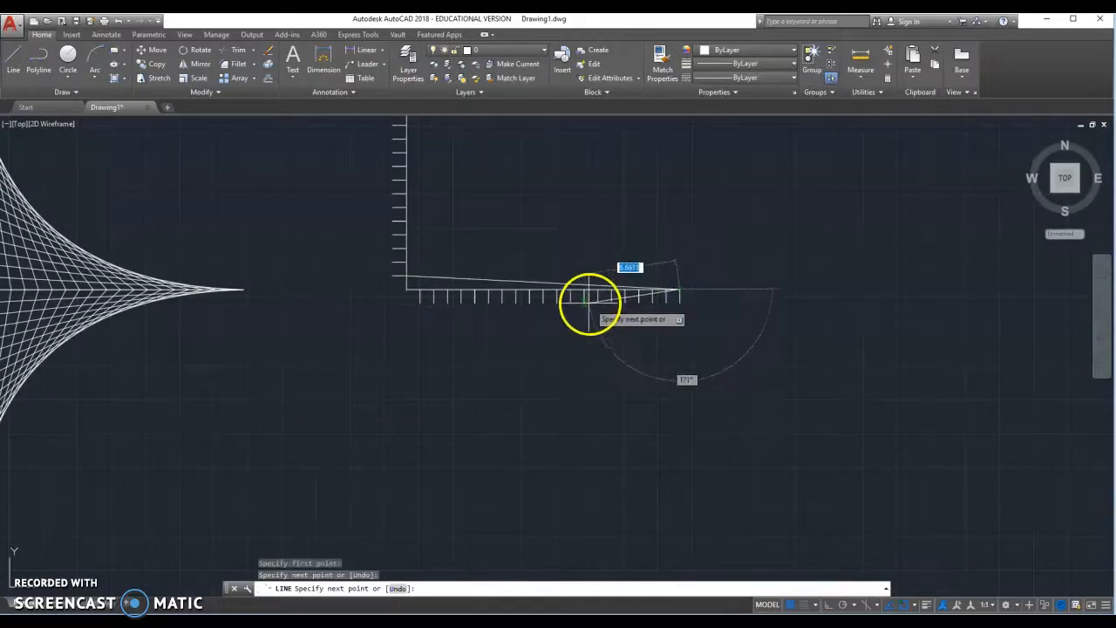
key("Escape")
Draw a line from the second-lowest tick on the vertical line to the second-to-last tick on the horizontal line.
scroll(397, 275, "up", 4)
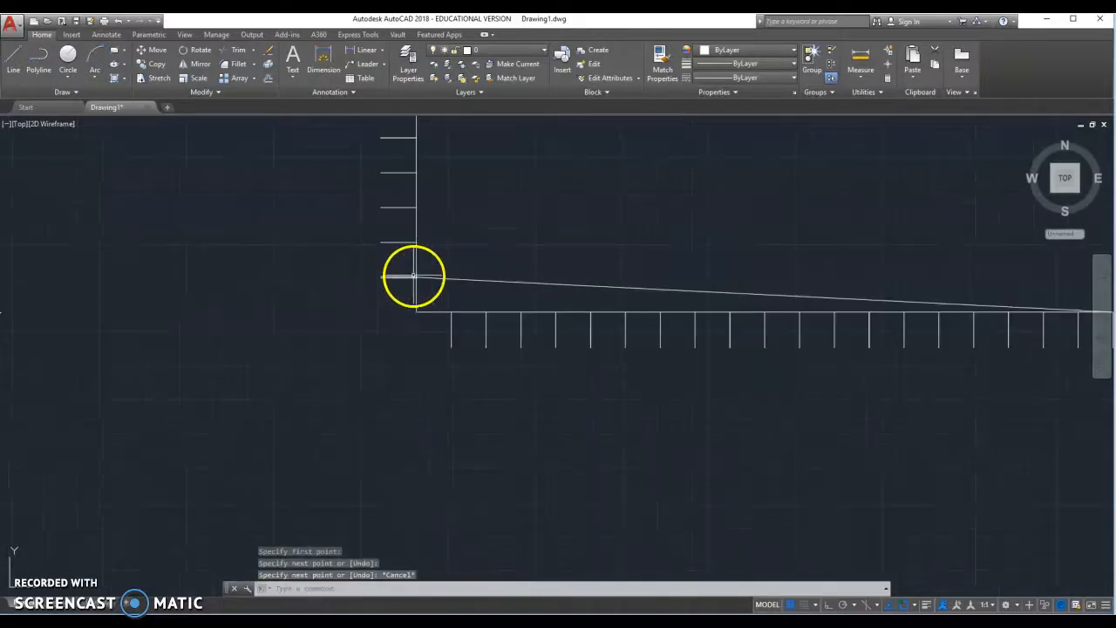
scroll(413, 277, "down", 6)
scroll(581, 283, "up", 4)
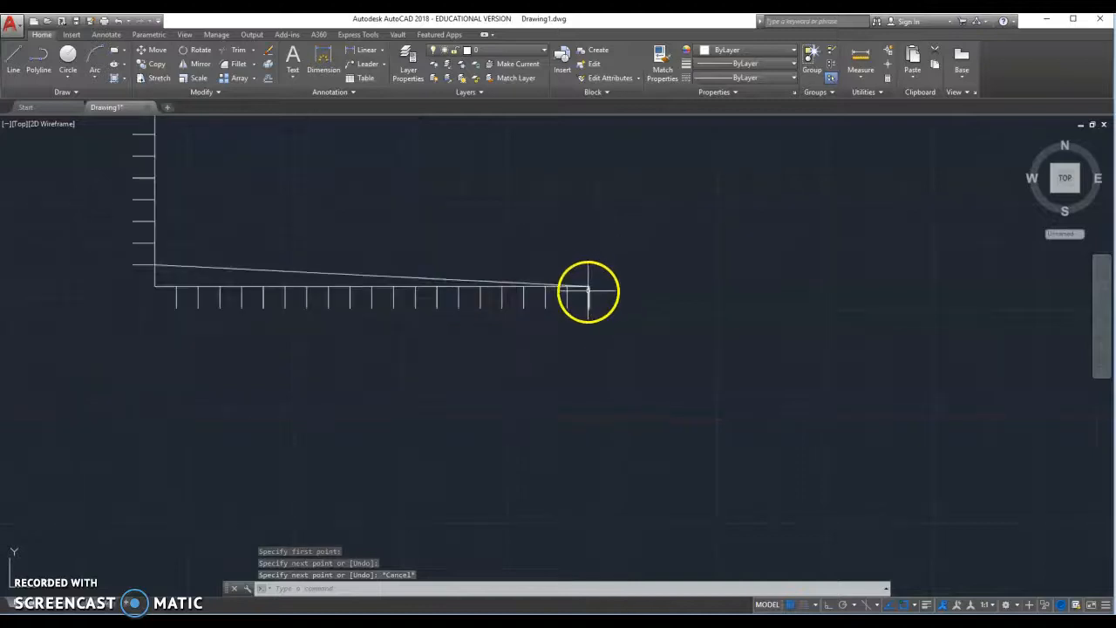
left_click(14, 57)
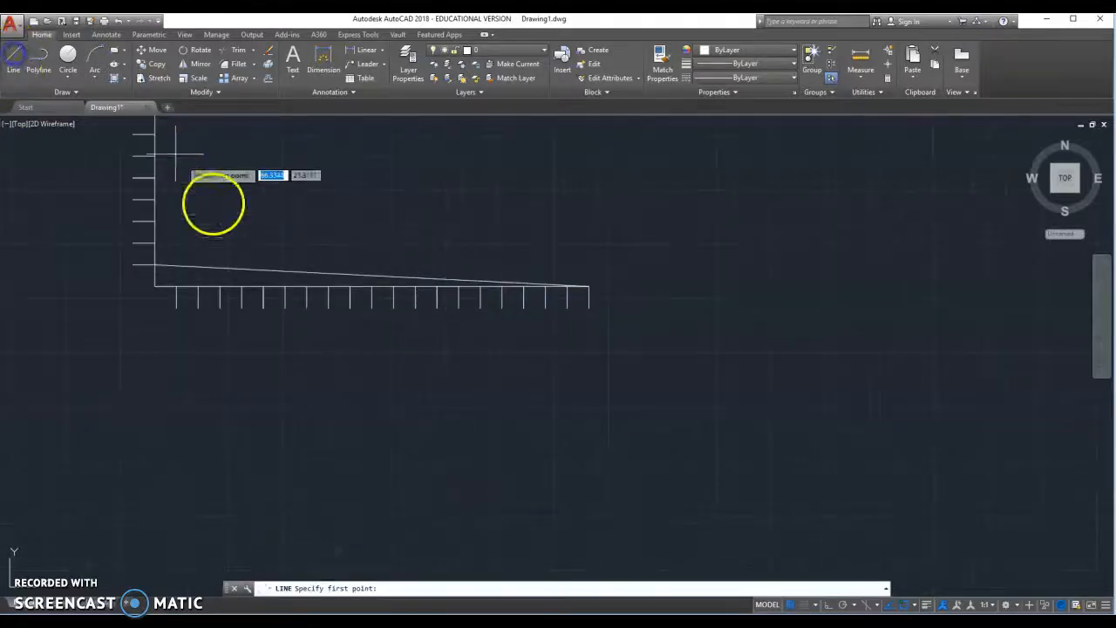
left_click(155, 243)
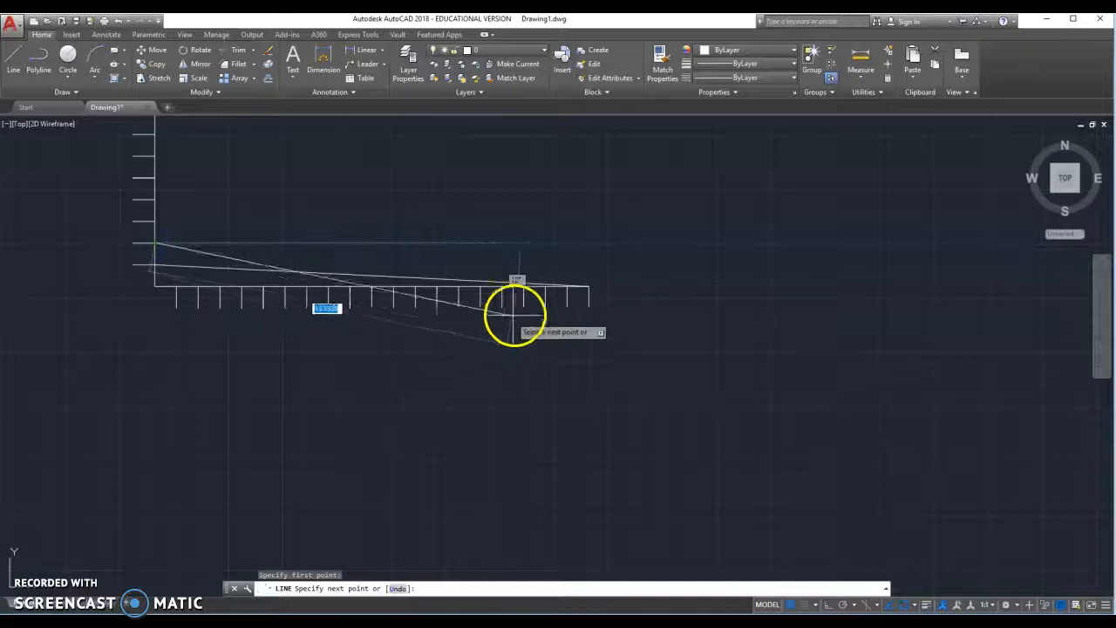
left_click(567, 285)
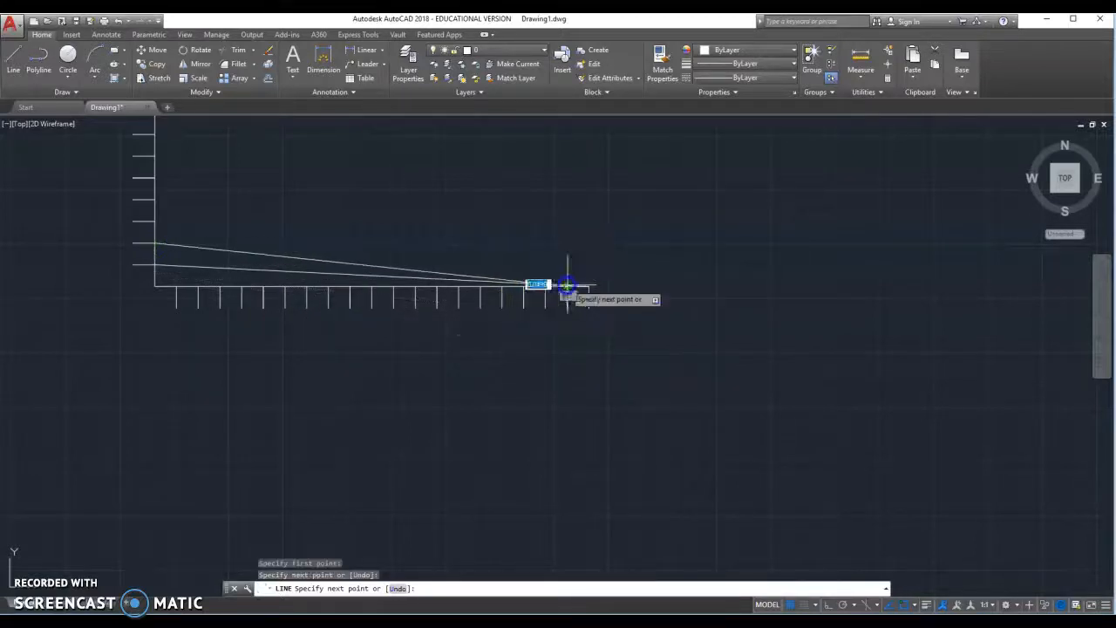
key("Escape")
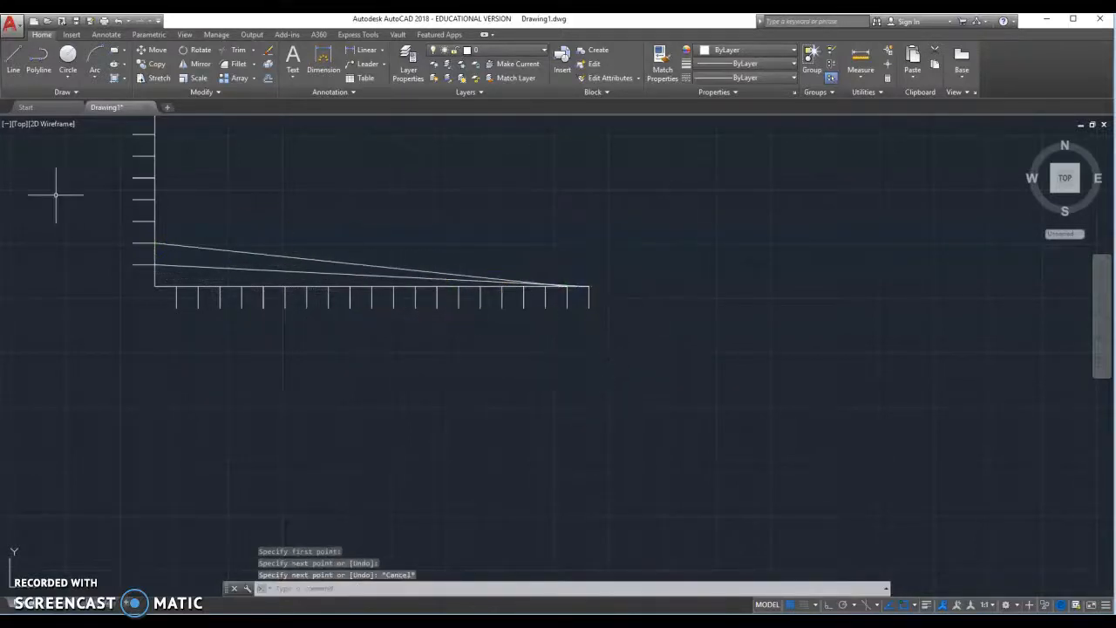
Draw a line from the third-lowest tick on the vertical line to the third-to-last tick on the horizontal line.
left_click(12, 59)
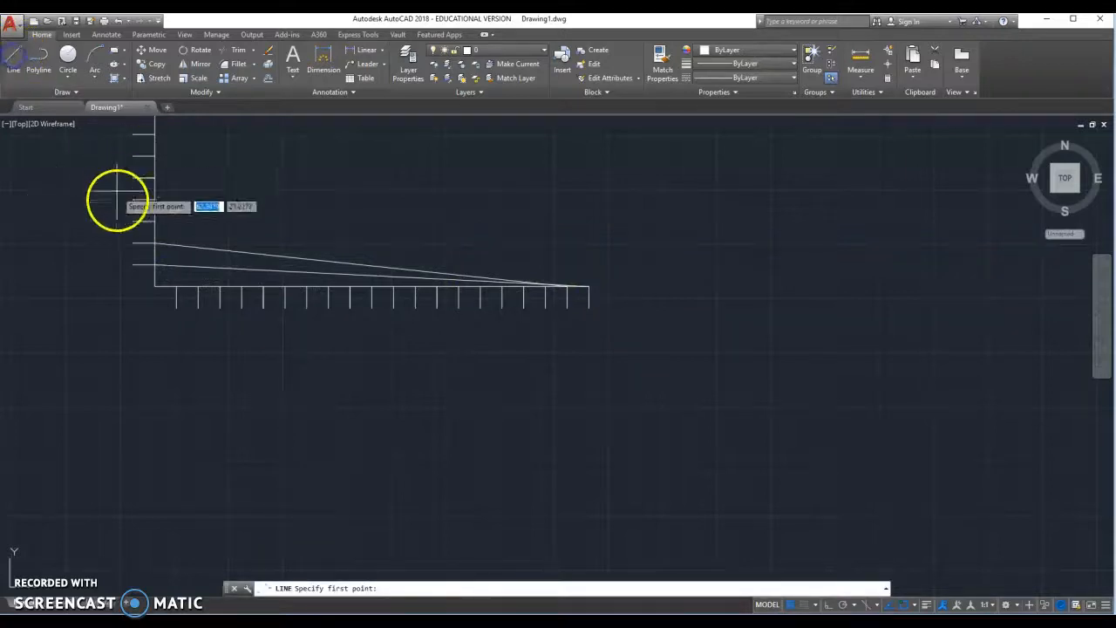
left_click(156, 221)
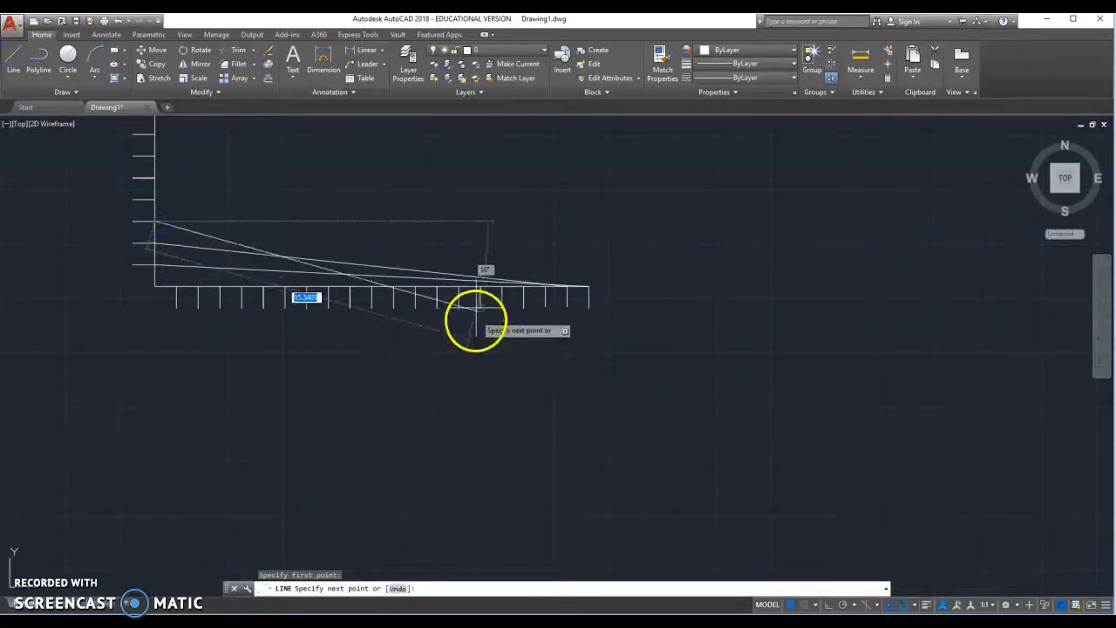
left_click(544, 286)
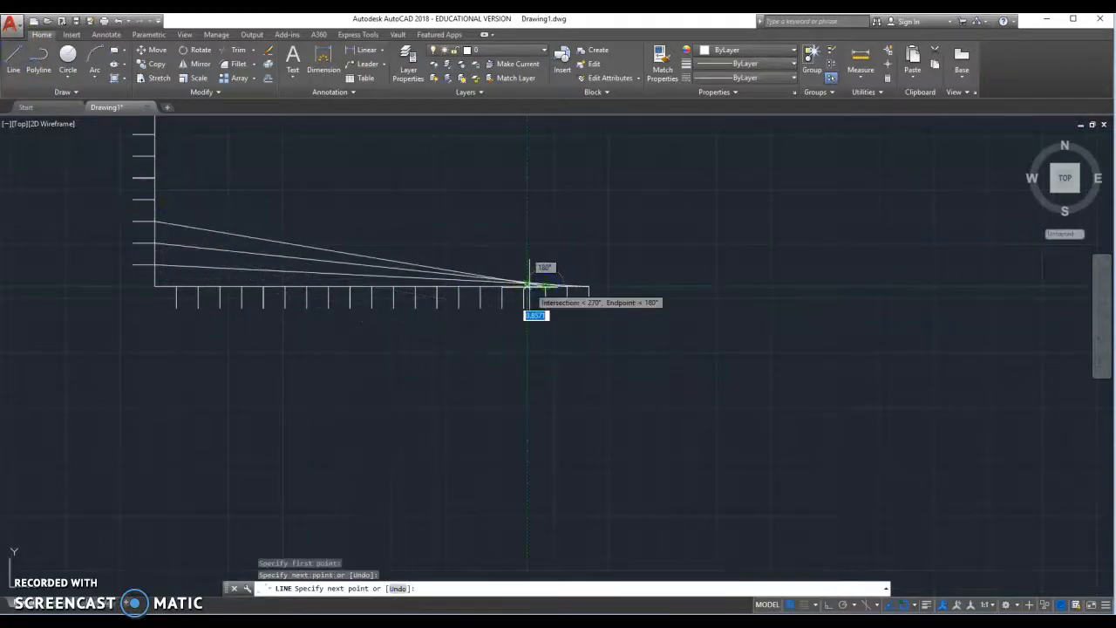
key("Escape")
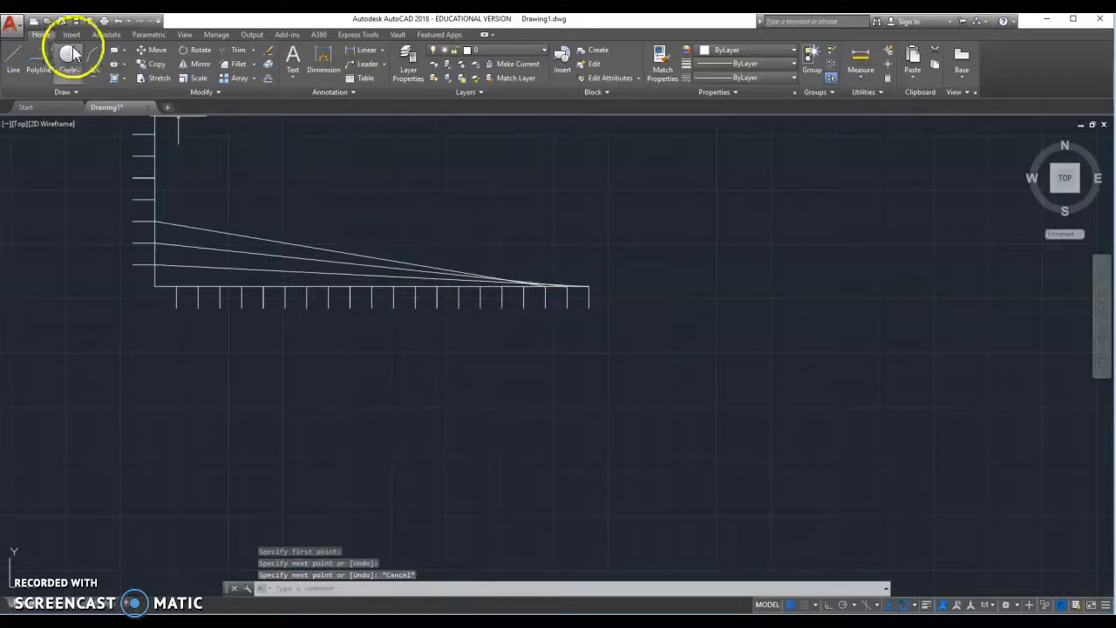
Draw a line from the fourth-lowest tick on the vertical line to the fourth-to-last tick on the horizontal line.
left_click(18, 52)
left_click(153, 201)
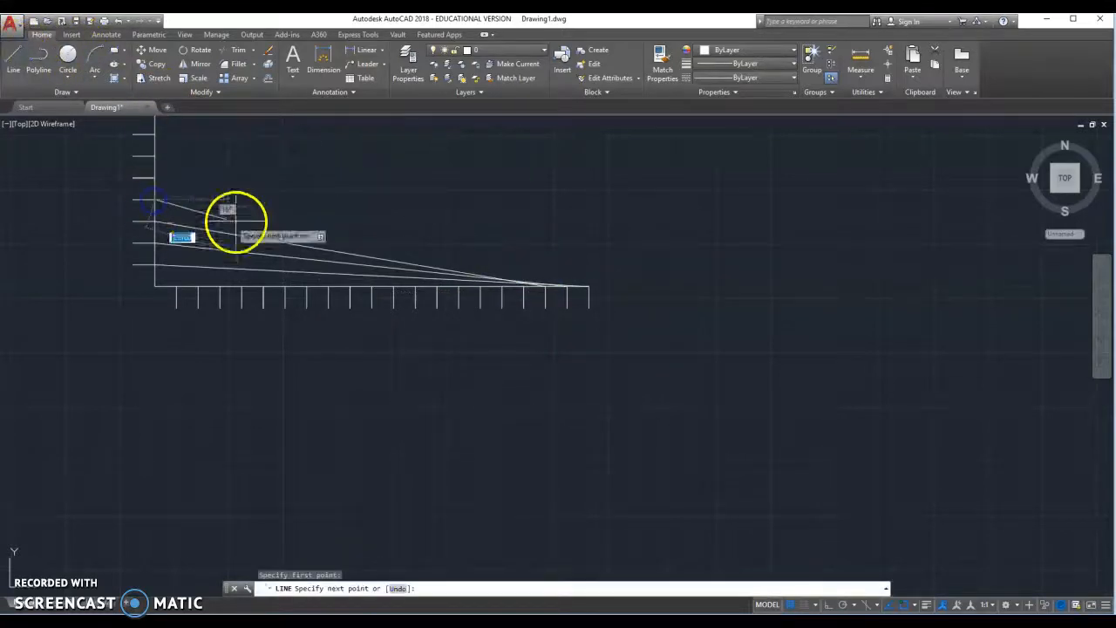
left_click(524, 285)
key("Escape")
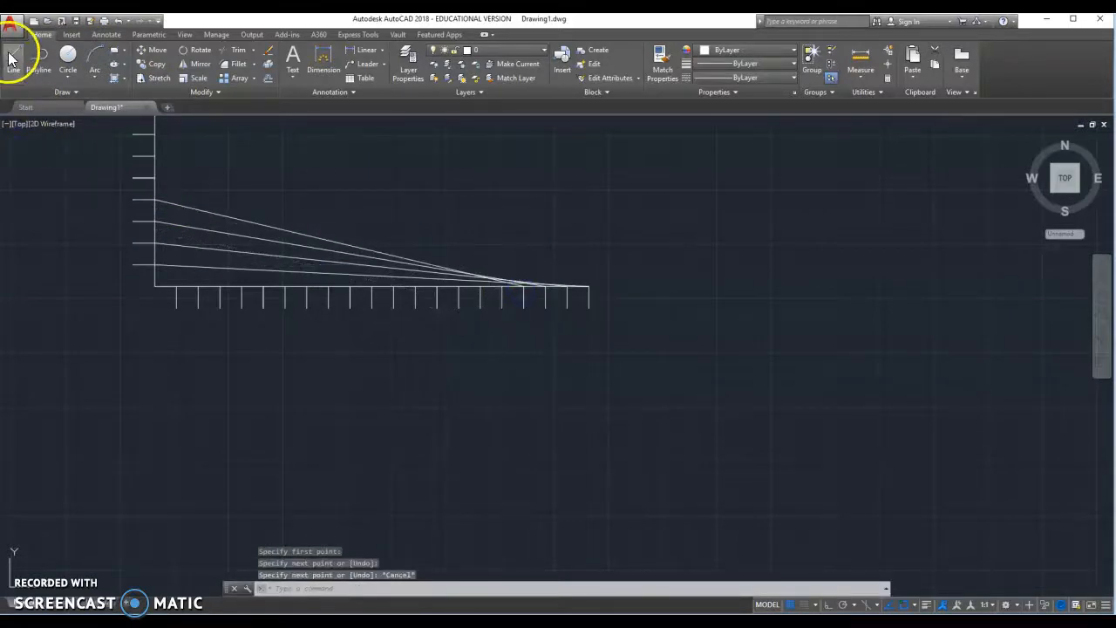
Draw a line from the fifth-lowest tick on the vertical line to the fifth-to-last tick on the horizontal line.
right_click(273, 189)
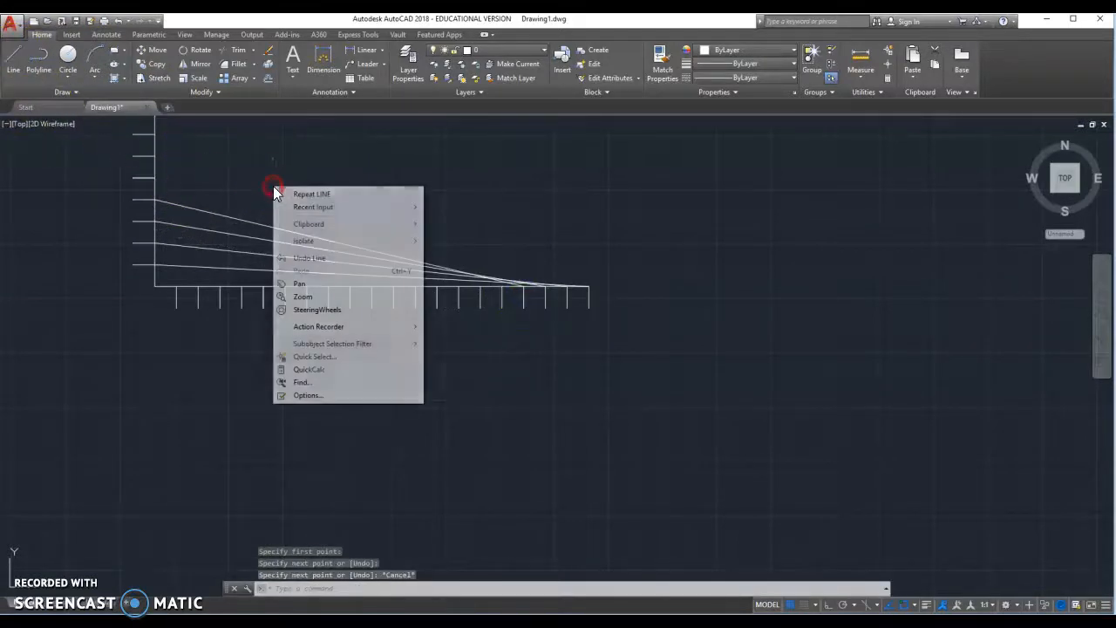
left_click(309, 195)
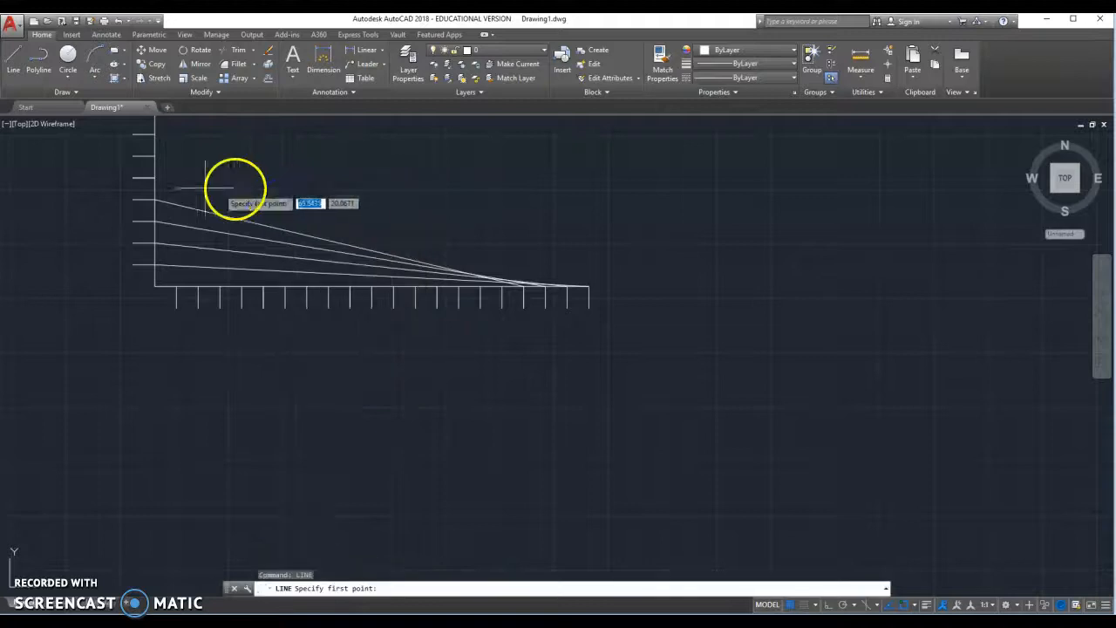
left_click(155, 178)
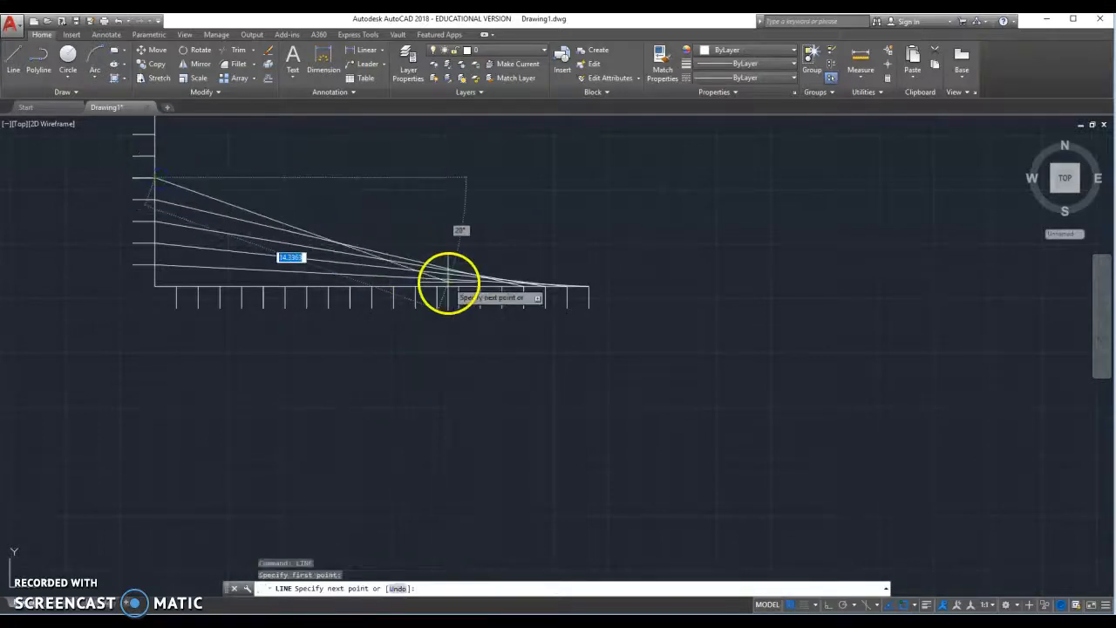
left_click(500, 284)
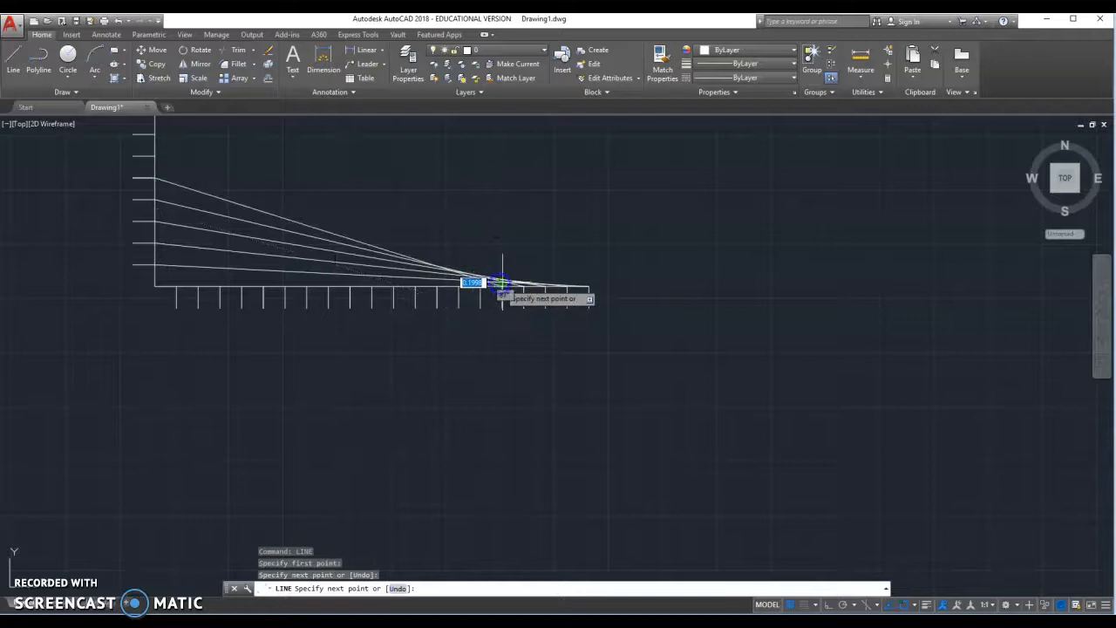
key("Escape")
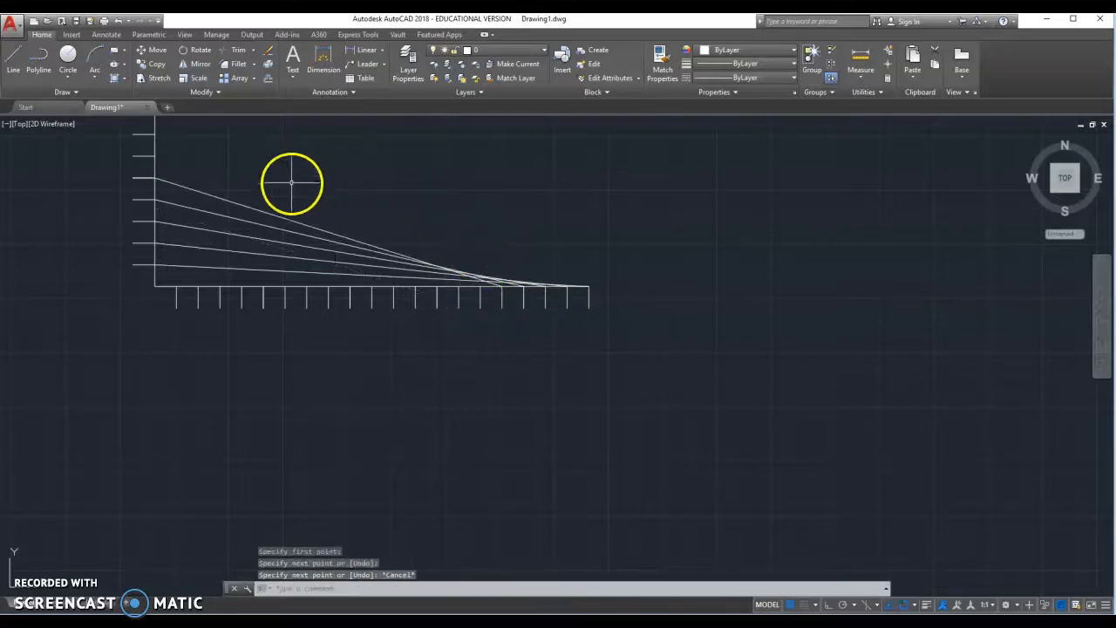
Draw a line from the sixth-lowest tick on the vertical line to the sixth-to-last tick on the horizontal line.
left_click(13, 58)
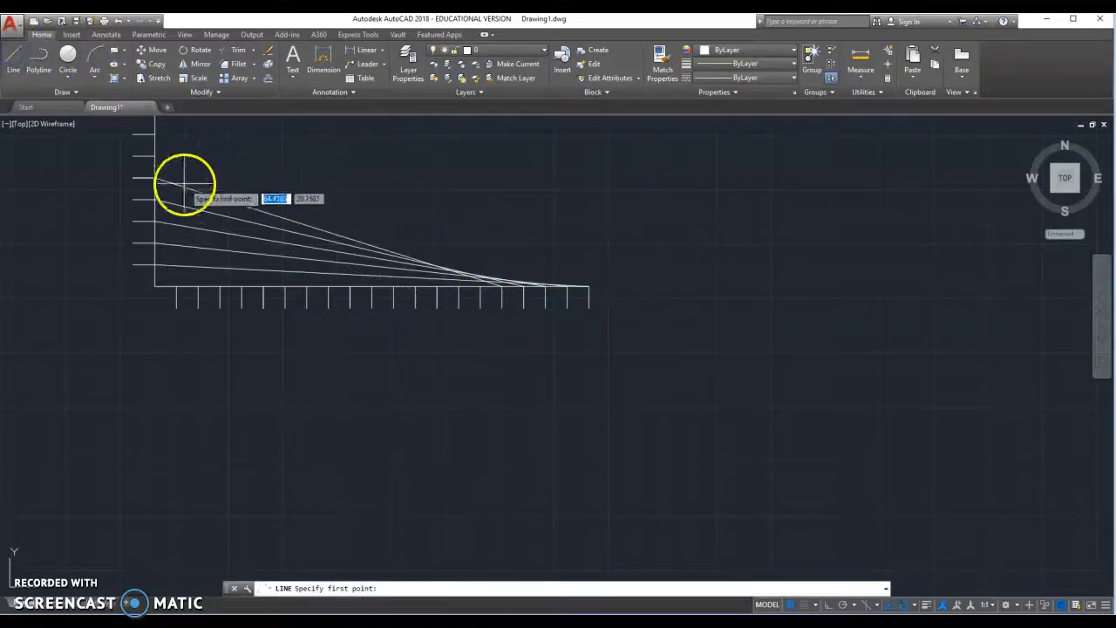
left_click(155, 157)
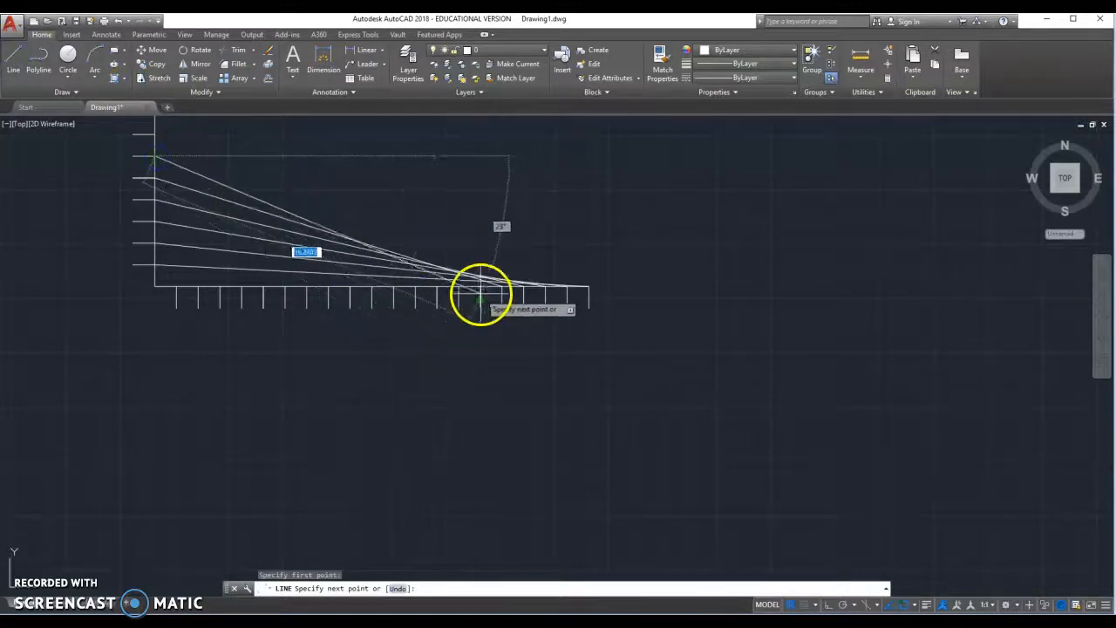
left_click(483, 283)
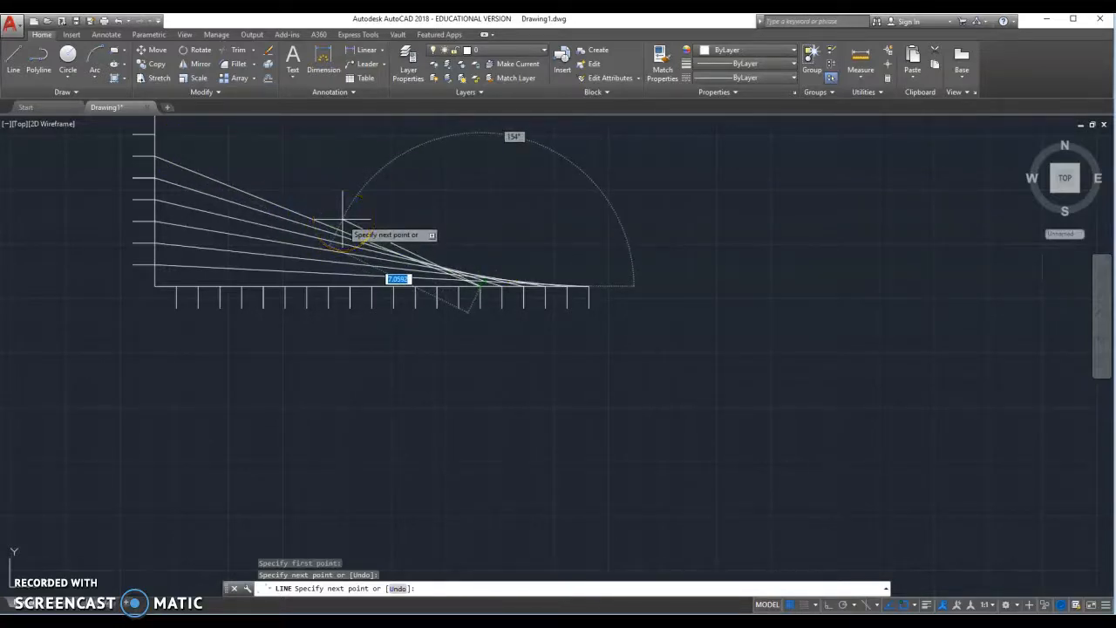
key("Escape")
Draw a line from the seventh-lowest tick on the vertical line to the seventh-to-last tick on the horizontal line.
right_click(237, 158)
left_click(266, 165)
left_click(155, 134)
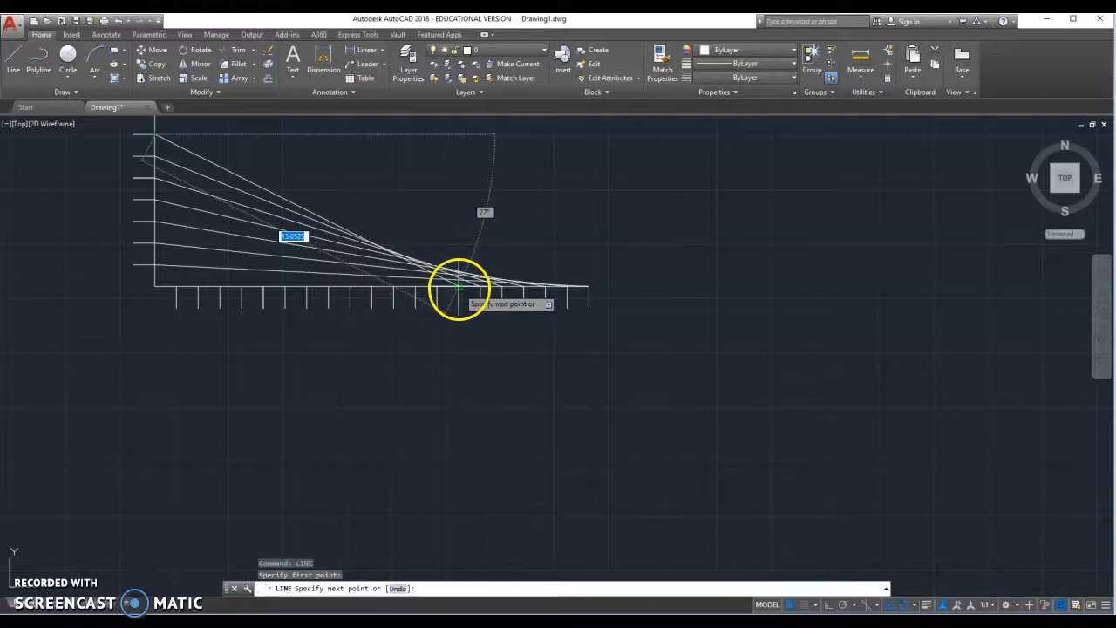
left_click(459, 286)
key("Escape")
Draw a line from the eighth-lowest tick on the vertical line to the eighth-to-last tick on the horizontal line.
right_click(517, 277)
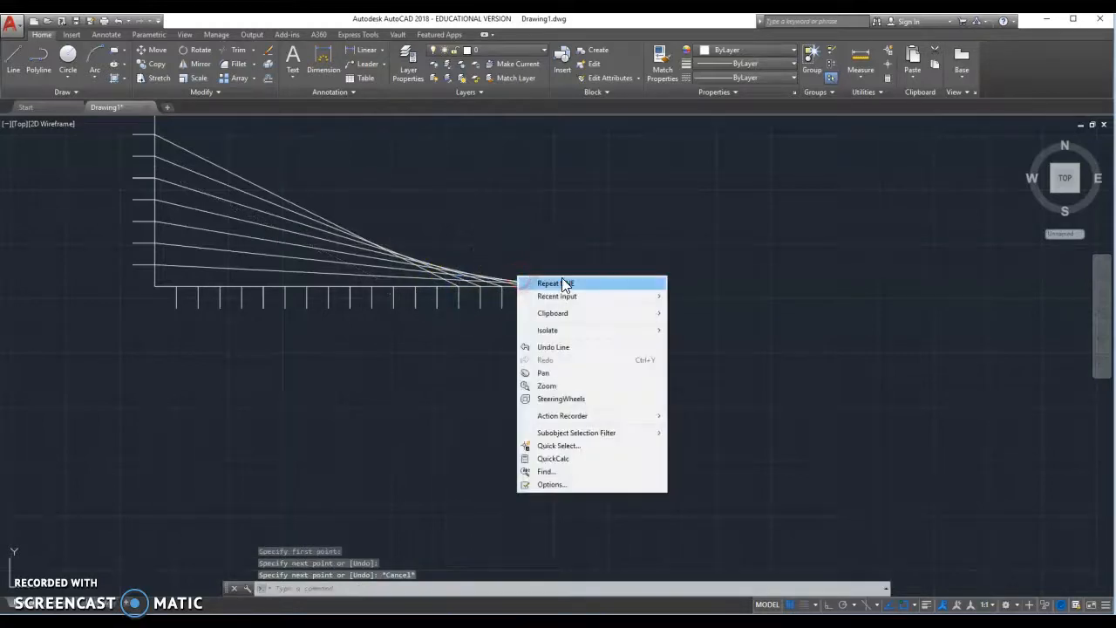
left_click(564, 284)
scroll(565, 286, "down", 4)
scroll(388, 173, "up", 2)
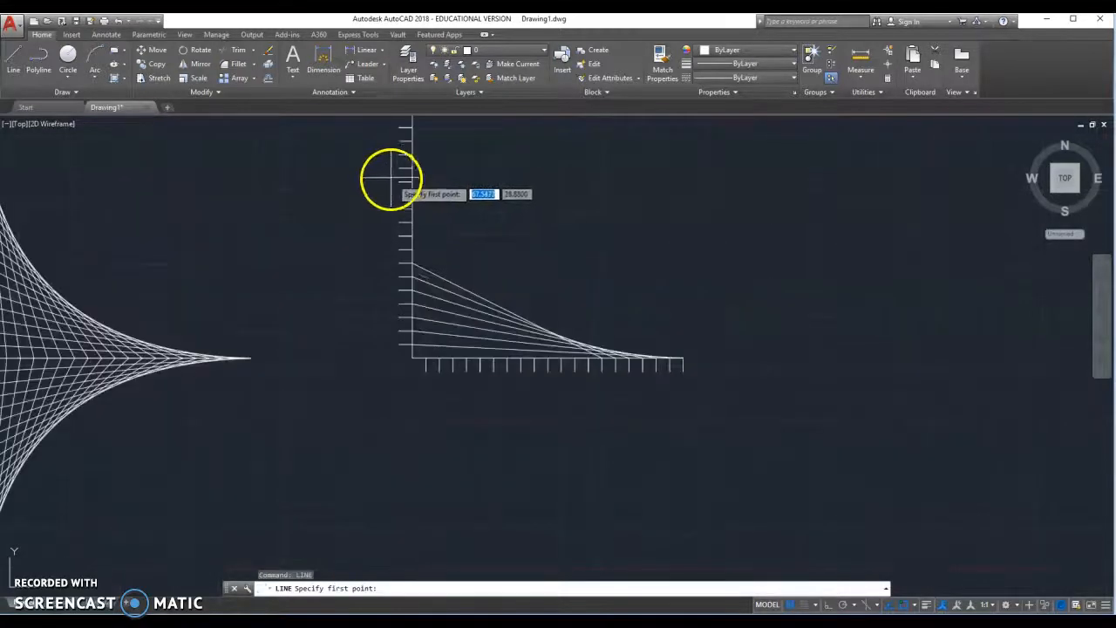
left_click(412, 251)
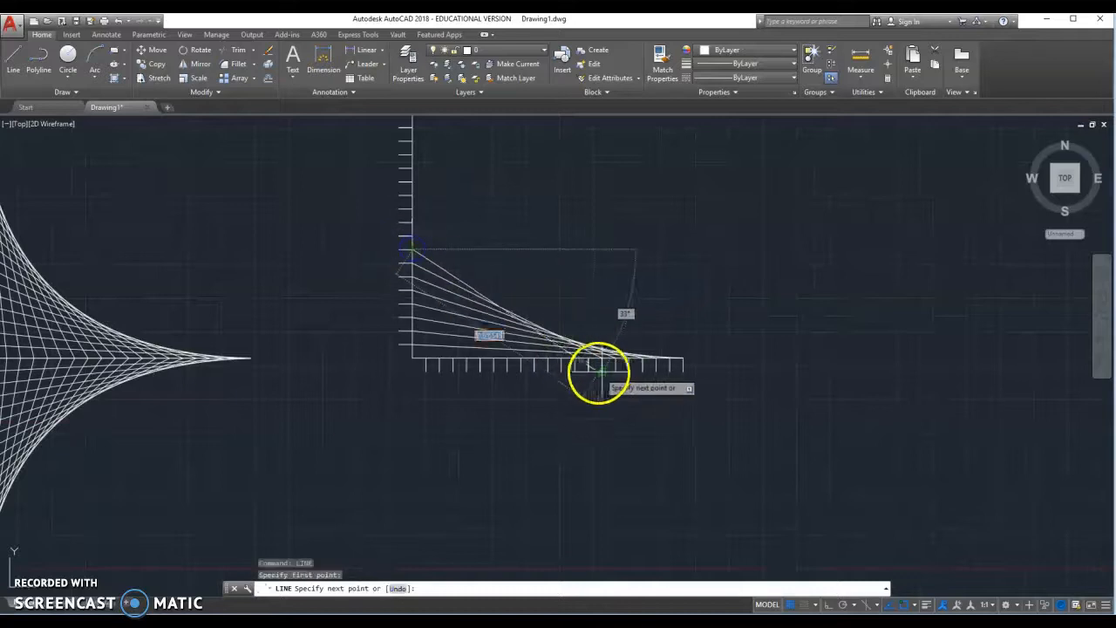
key("Escape")
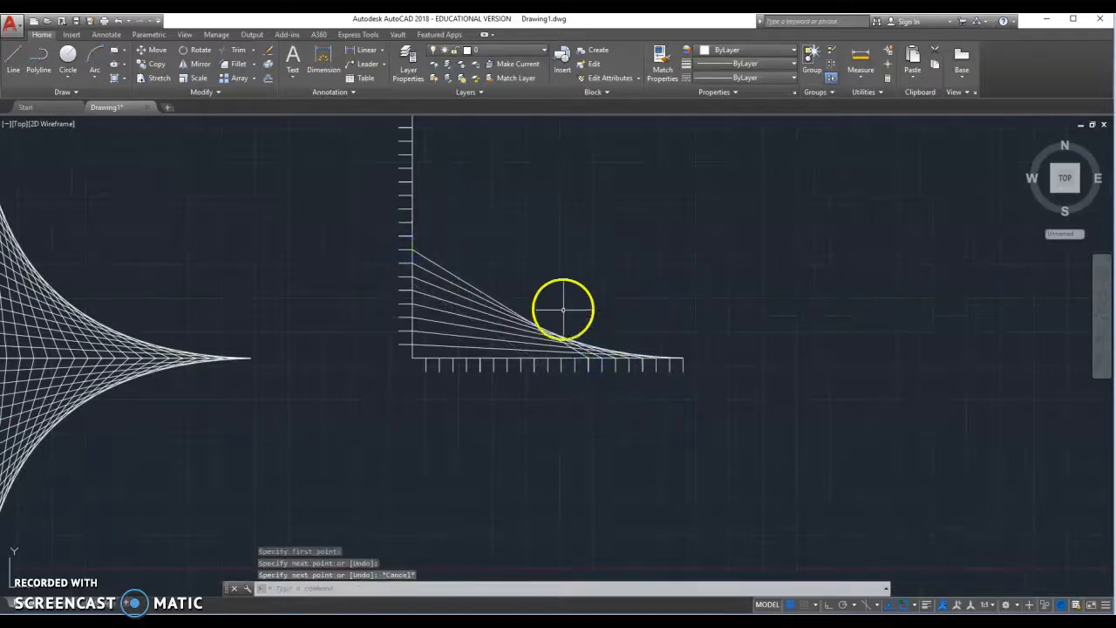
Draw a line from the ninth-lowest tick on the vertical line to the ninth-to-last tick on the horizontal line.
right_click(523, 275)
left_click(568, 291)
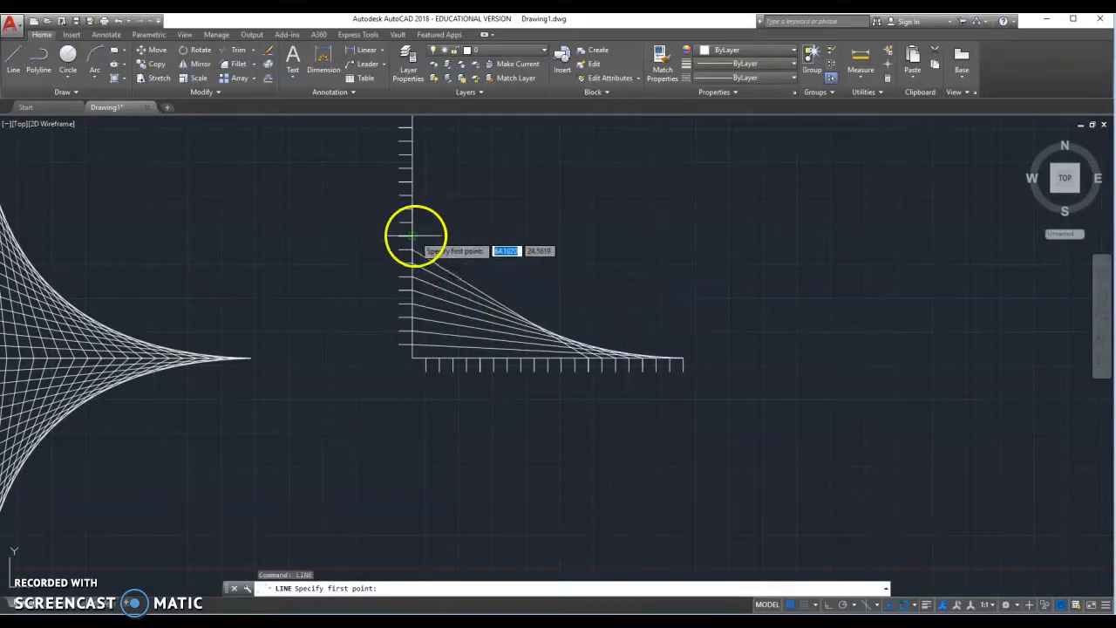
left_click(411, 236)
left_click(571, 353)
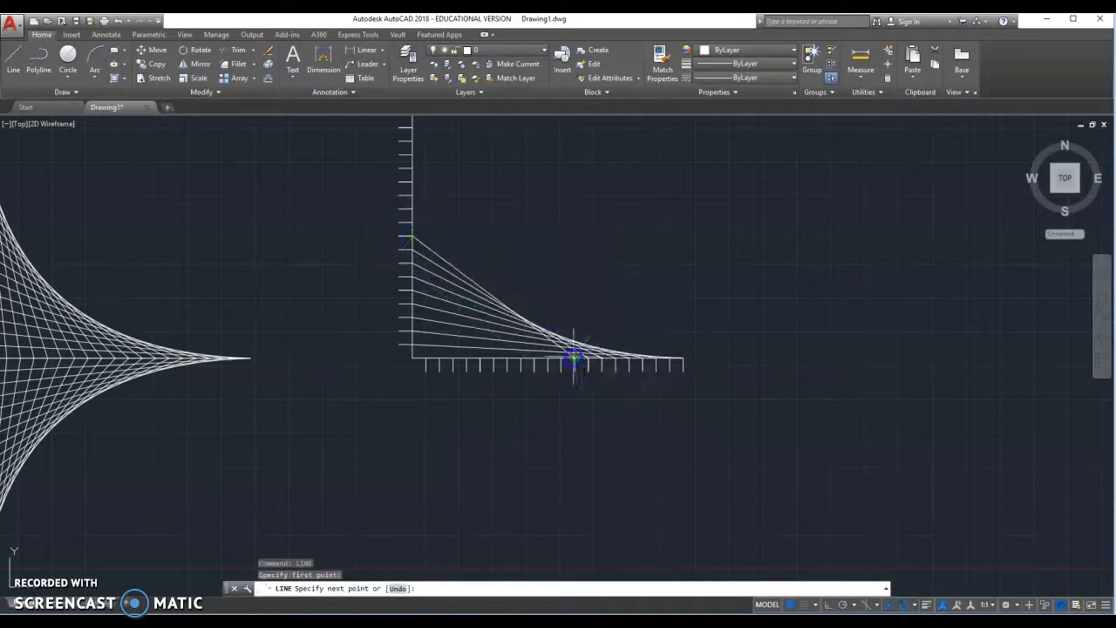
key("Escape")
Draw a line from the tenth-lowest tick on the vertical line to the tenth-to-last tick on the horizontal line.
right_click(489, 231)
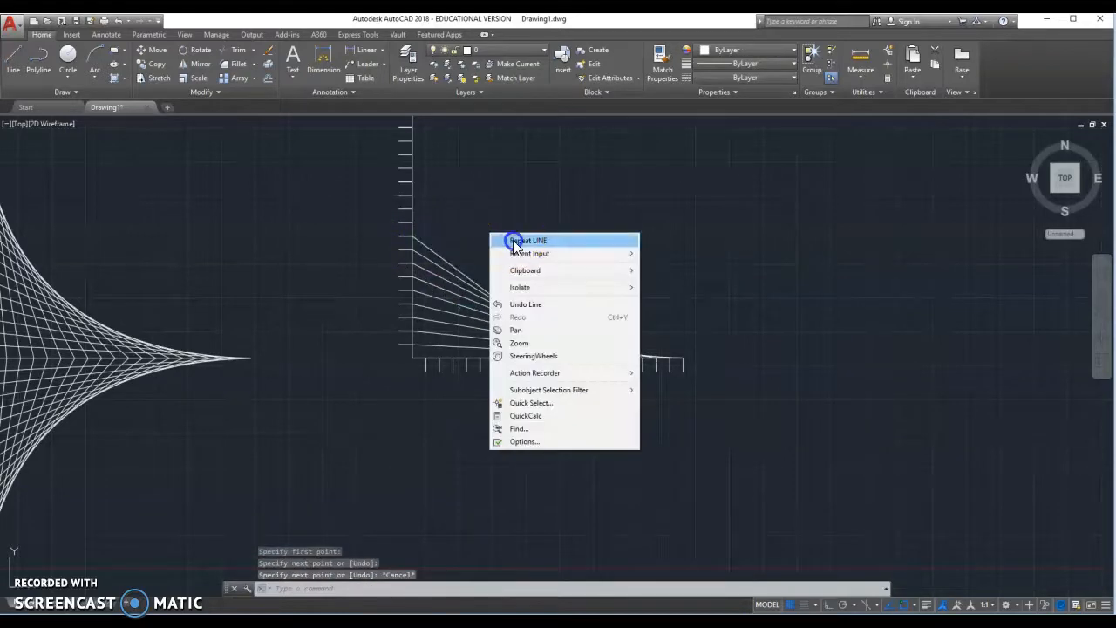
left_click(516, 244)
left_click(411, 224)
left_click(564, 352)
key("Escape")
Draw a line from the 11th-lowest tick on the vertical line to the 11th-to-last tick on the horizontal line.
right_click(516, 249)
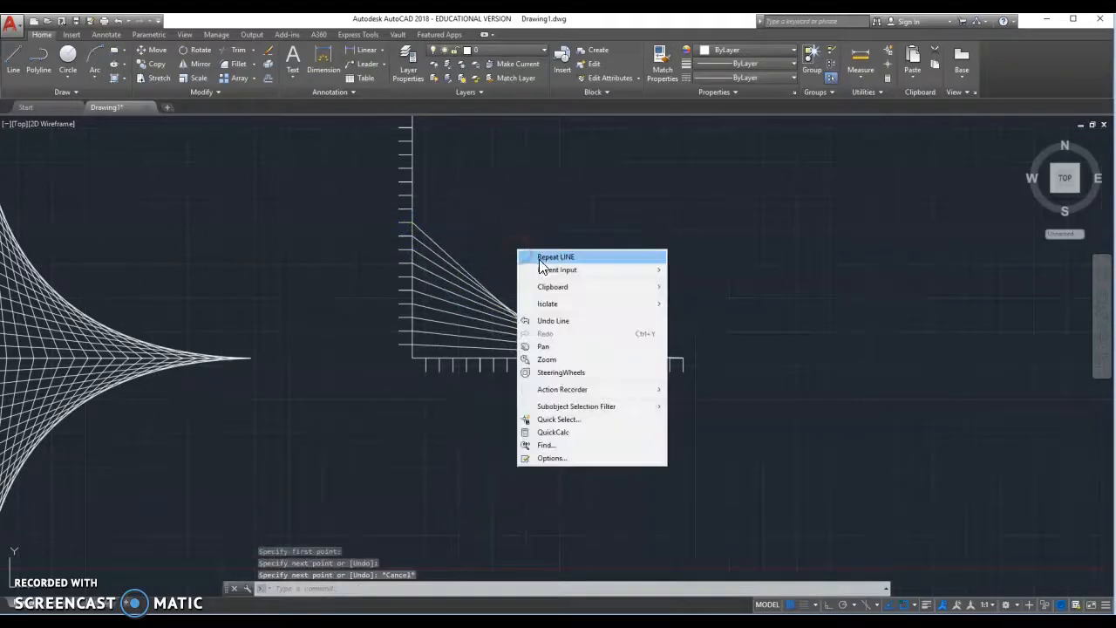
left_click(542, 258)
left_click(412, 207)
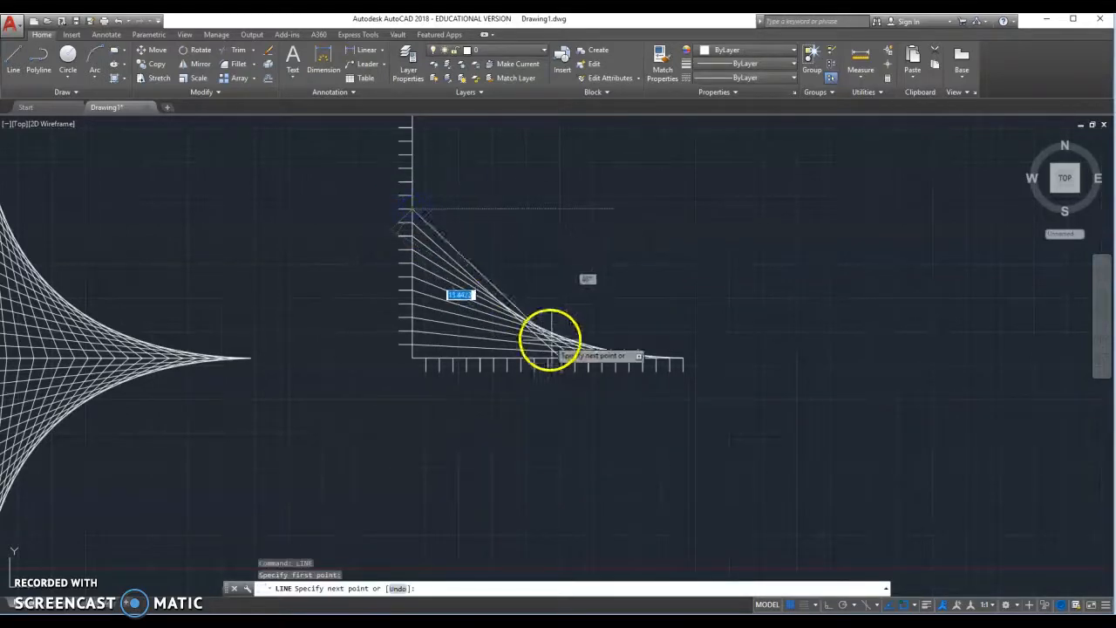
left_click(547, 357)
key("Escape")
Draw a line from the 12th-lowest tick on the vertical line to the 12th-to-last tick on the horizontal line.
right_click(488, 224)
left_click(523, 228)
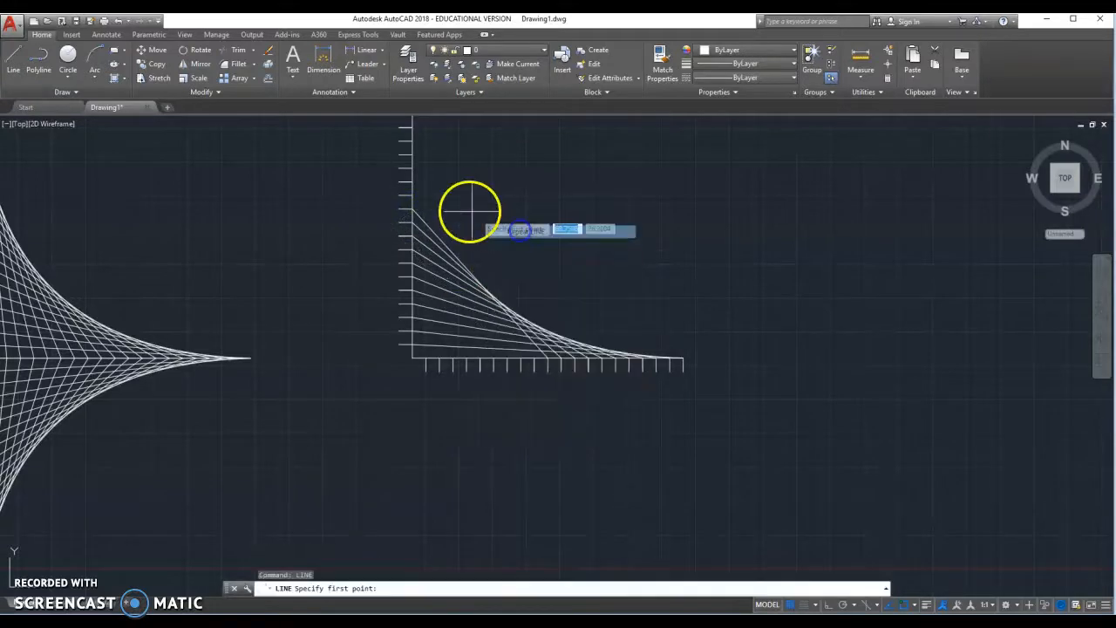
left_click(411, 197)
left_click(530, 357)
key("Escape")
Draw a line from the 13th-lowest tick on the vertical line to the 13th-to-last tick on the horizontal line.
right_click(482, 216)
left_click(514, 220)
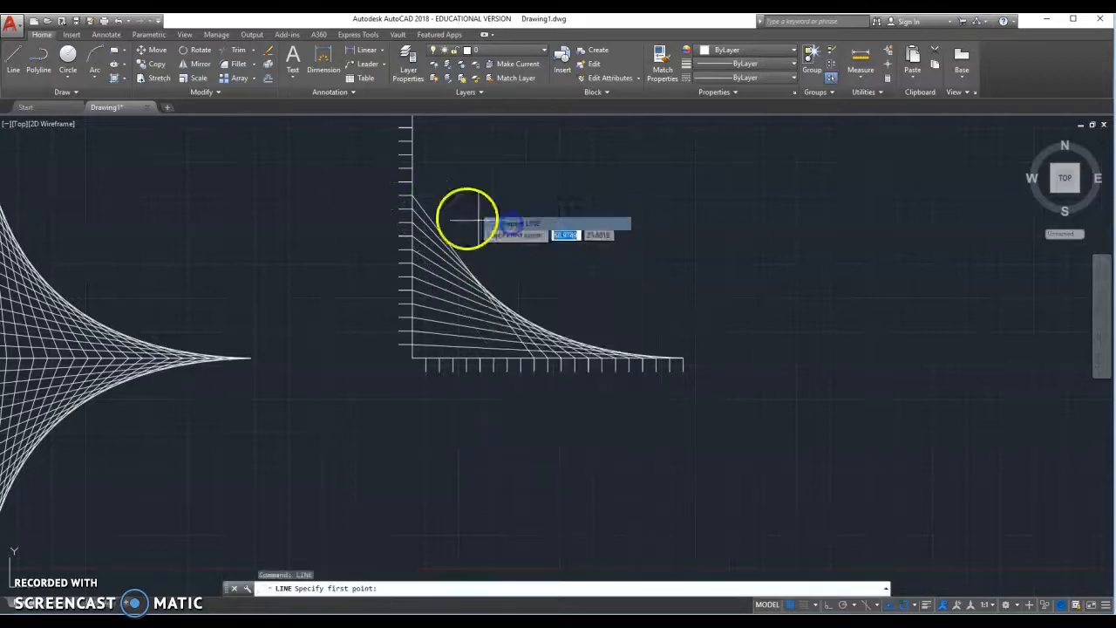
left_click(412, 183)
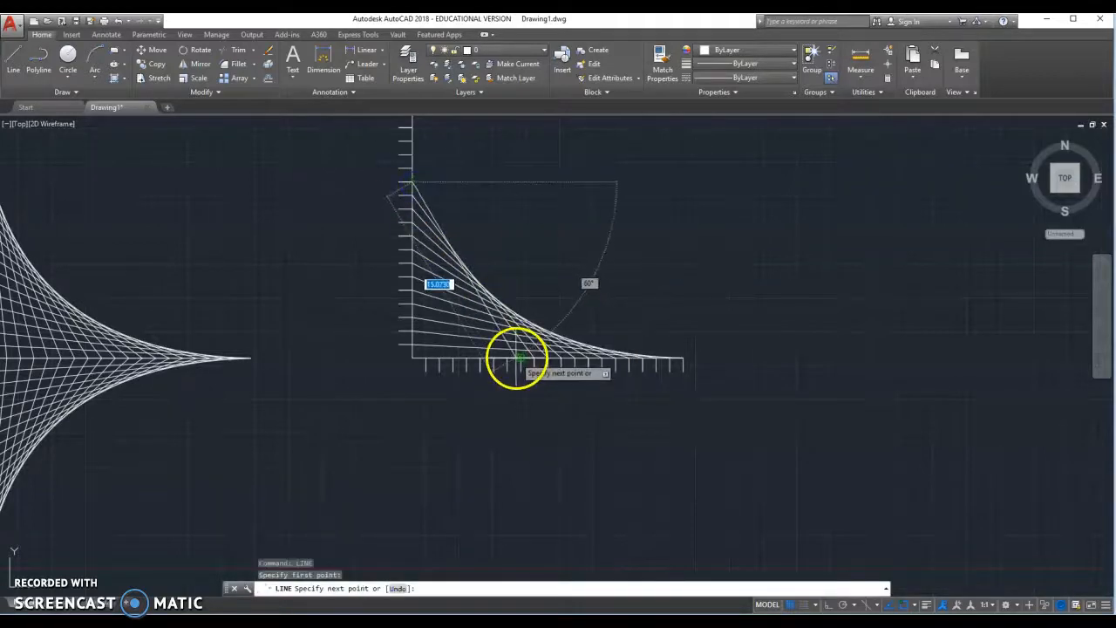
left_click(520, 356)
key("Escape")
Draw a line from the 14th-lowest tick on the vertical line to the 14th-to-last tick on the horizontal line.
right_click(482, 217)
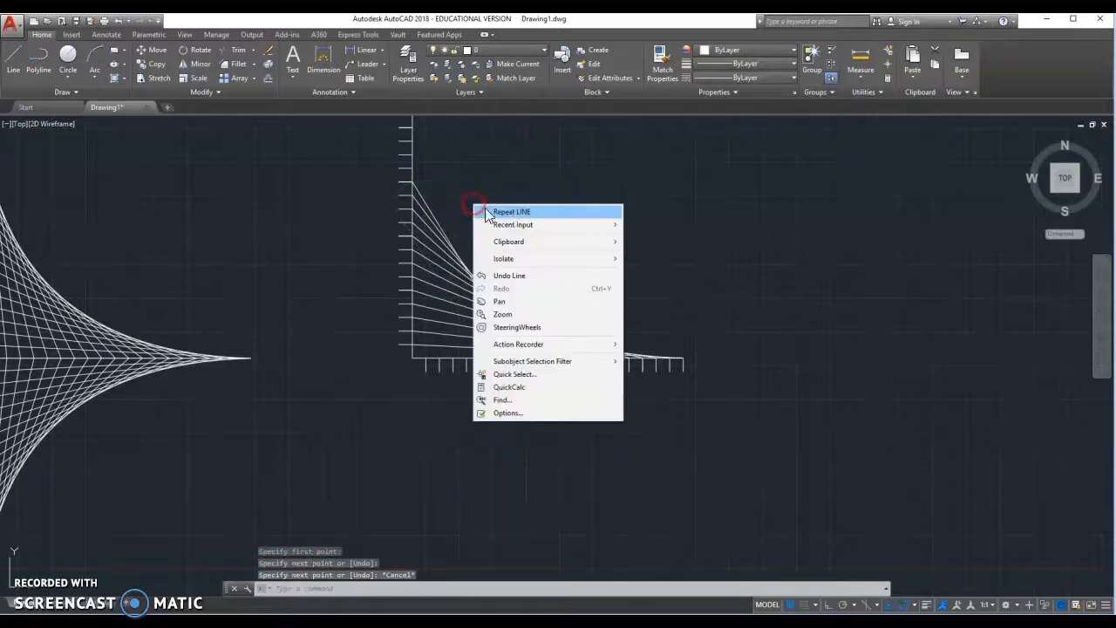
left_click(508, 216)
left_click(411, 168)
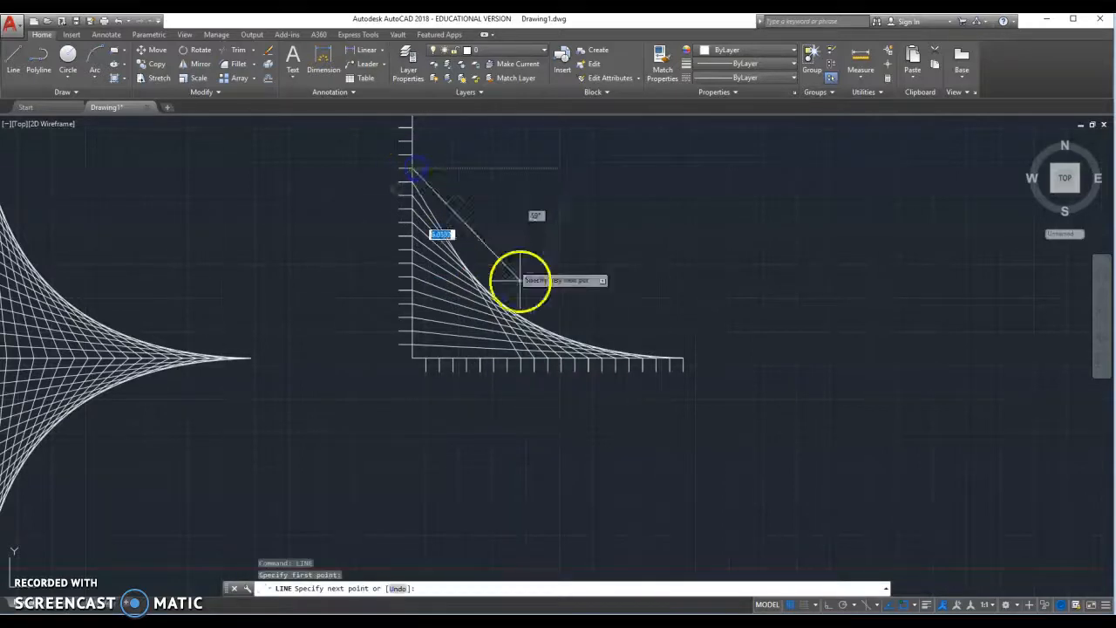
left_click(508, 358)
key("Escape")
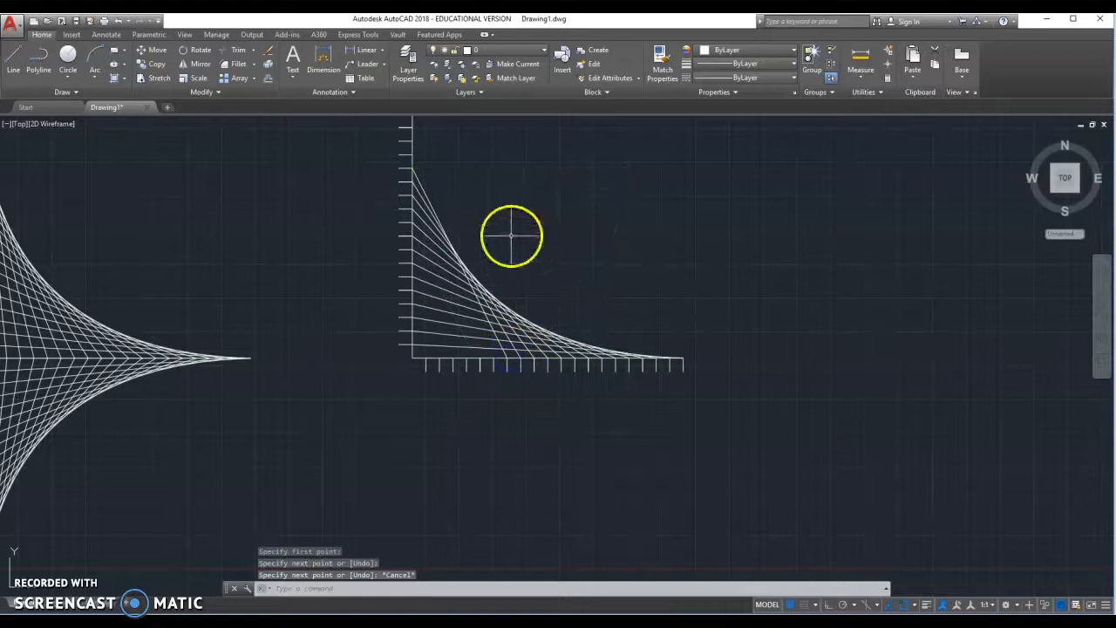
Draw a line from the 15th-lowest tick on the vertical line to the 15th-to-last tick on the horizontal line.
right_click(509, 234)
left_click(545, 244)
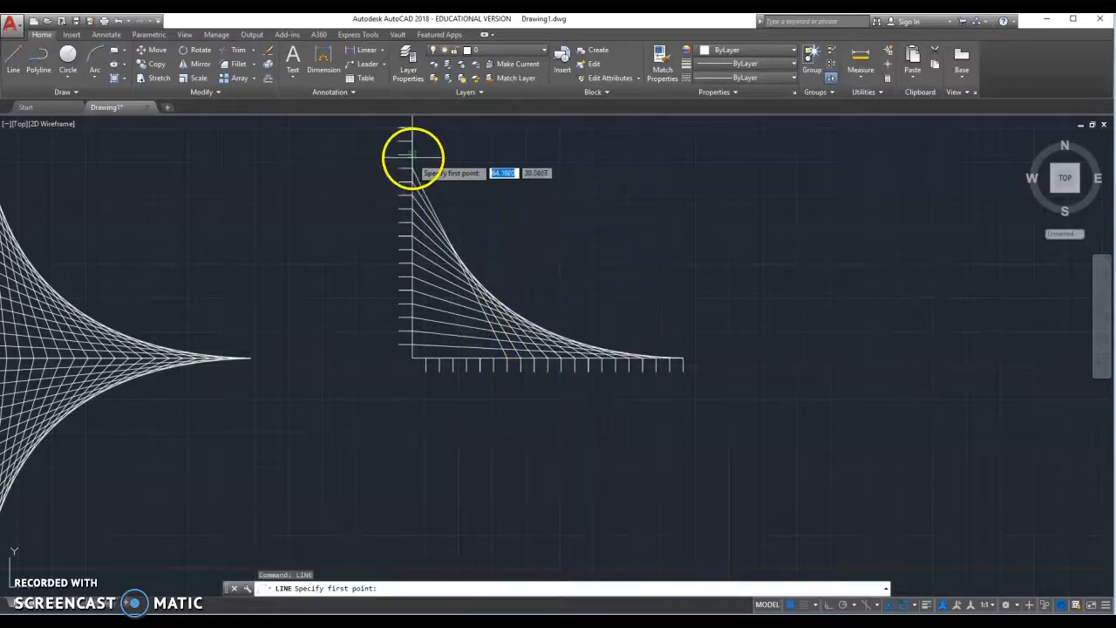
left_click(412, 160)
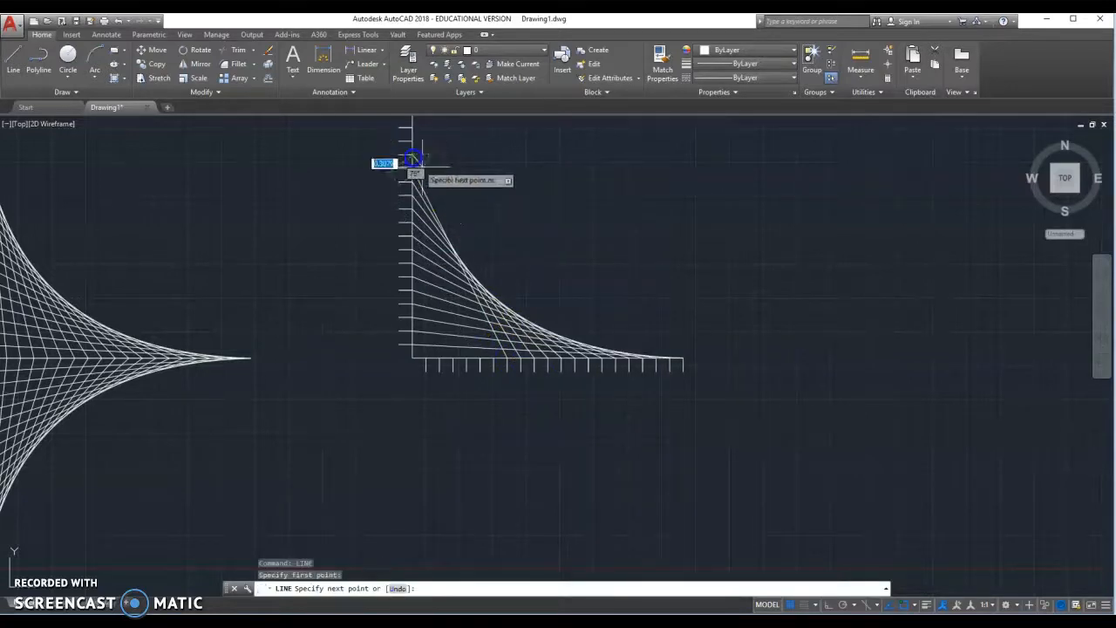
left_click(492, 357)
key("Escape")
Draw a line from the 16th-lowest tick on the vertical line to the 16th-to-last tick on the horizontal line.
right_click(500, 231)
left_click(541, 251)
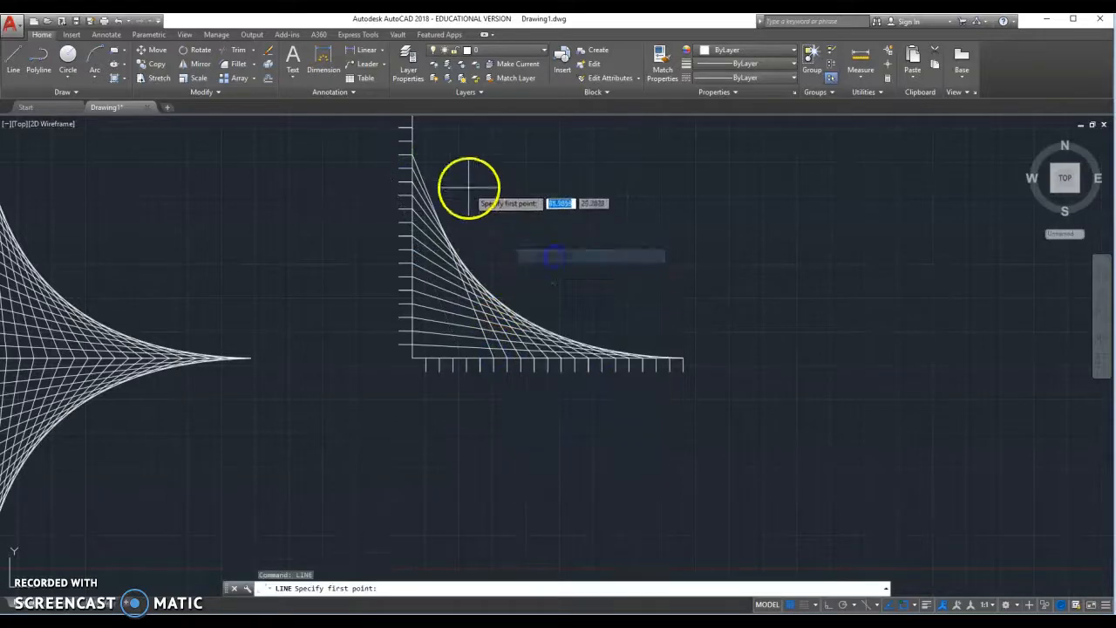
left_click(412, 140)
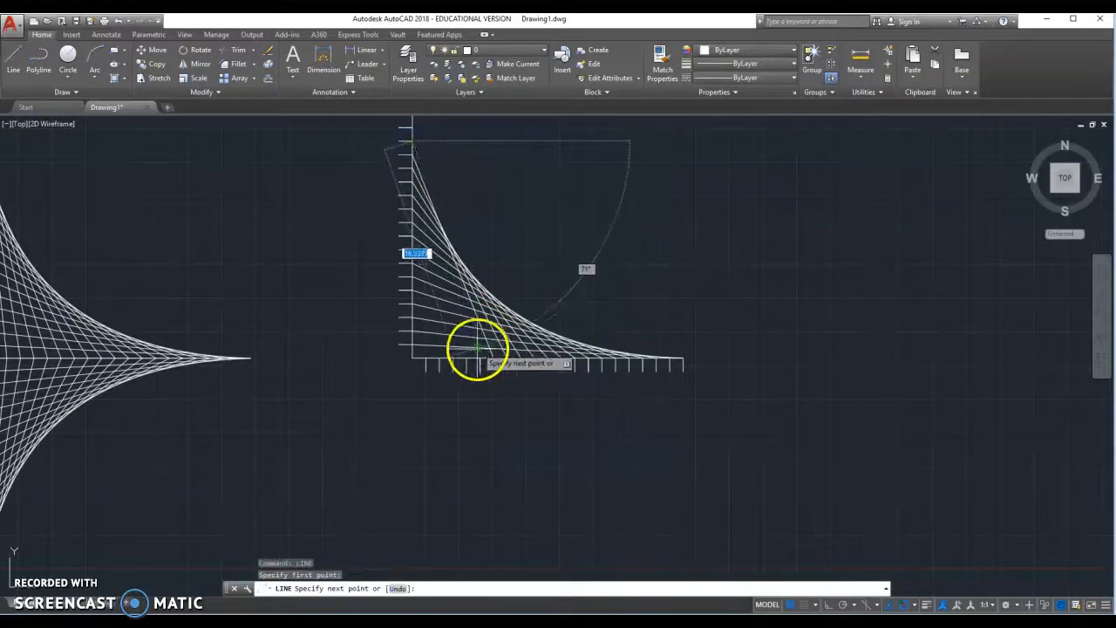
left_click(478, 359)
key("Escape")
Draw a line from the 17th-lowest tick on the vertical line to the 17th-to-last tick on the horizontal line.
right_click(538, 250)
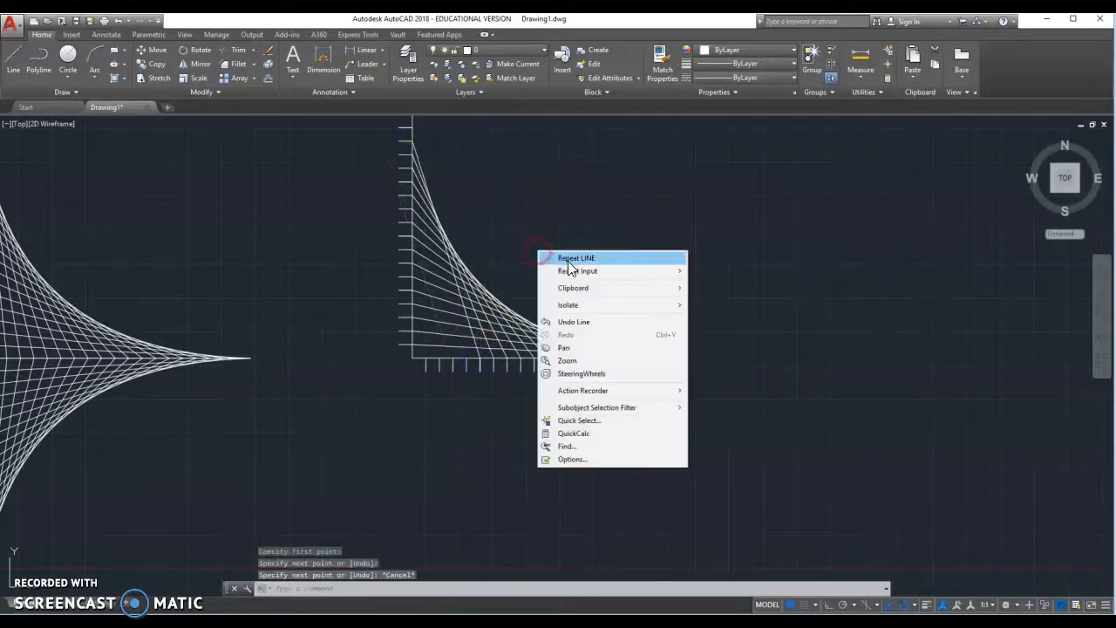
left_click(568, 261)
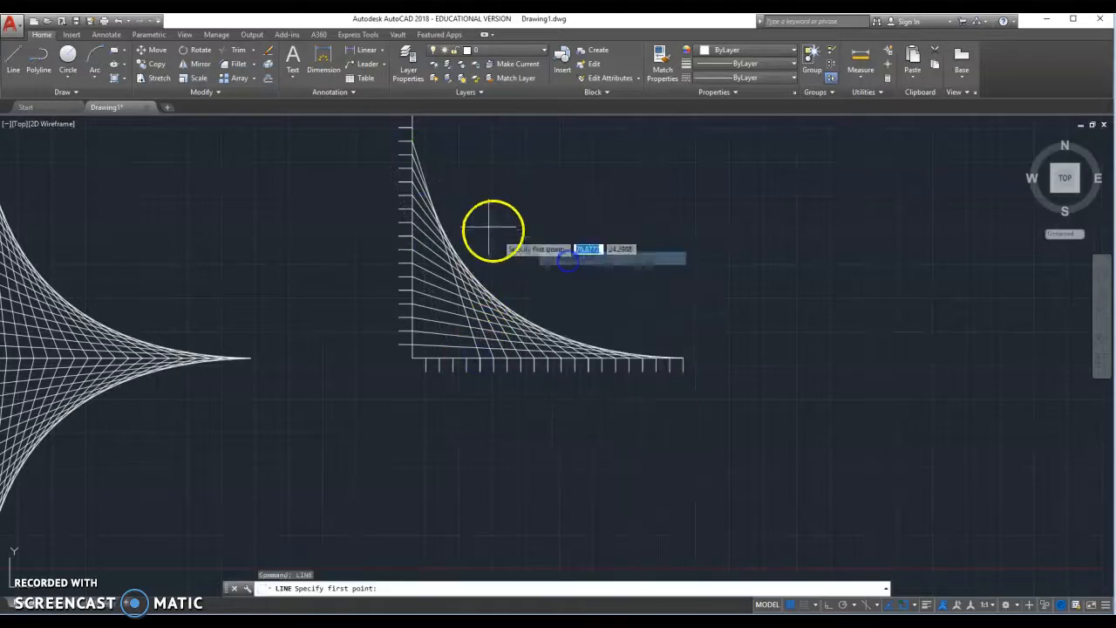
left_click(412, 128)
left_click(466, 364)
key("Escape")
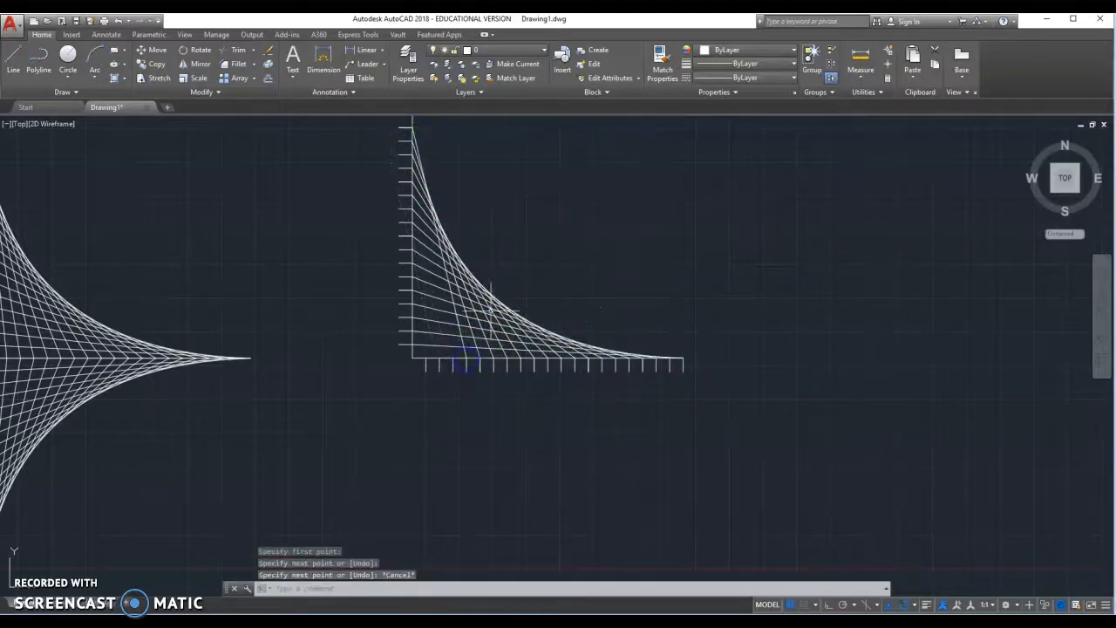
Draw a line from the 18th-lowest tick on the vertical line to the 18th-to-last tick on the horizontal line.
scroll(515, 284, "down", 5)
scroll(498, 254, "up", 4)
right_click(499, 256)
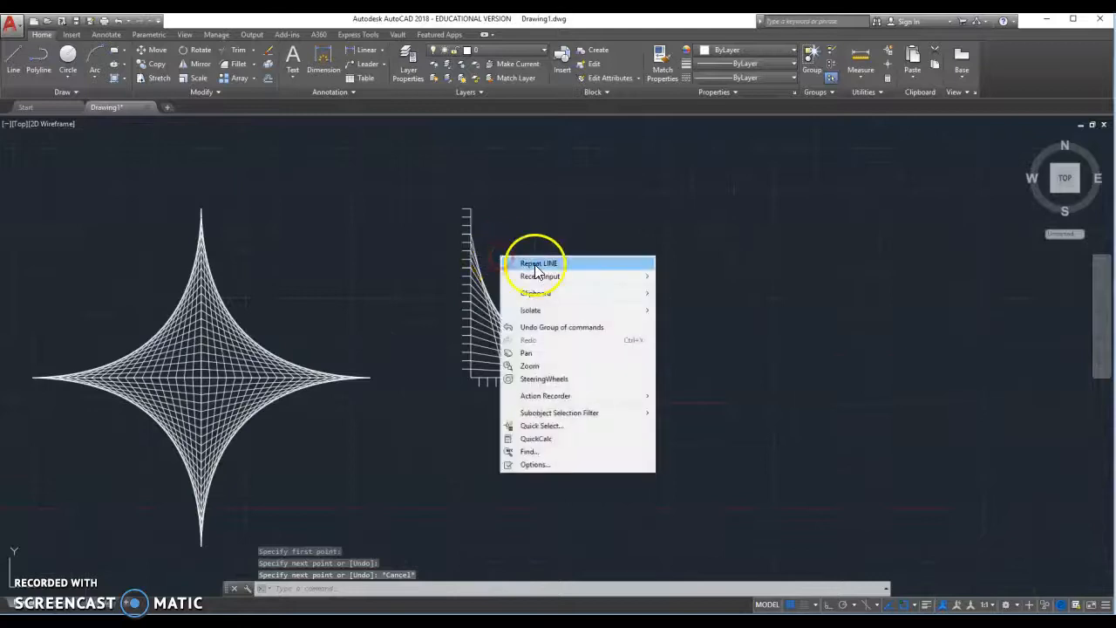
left_click(538, 263)
left_click(469, 226)
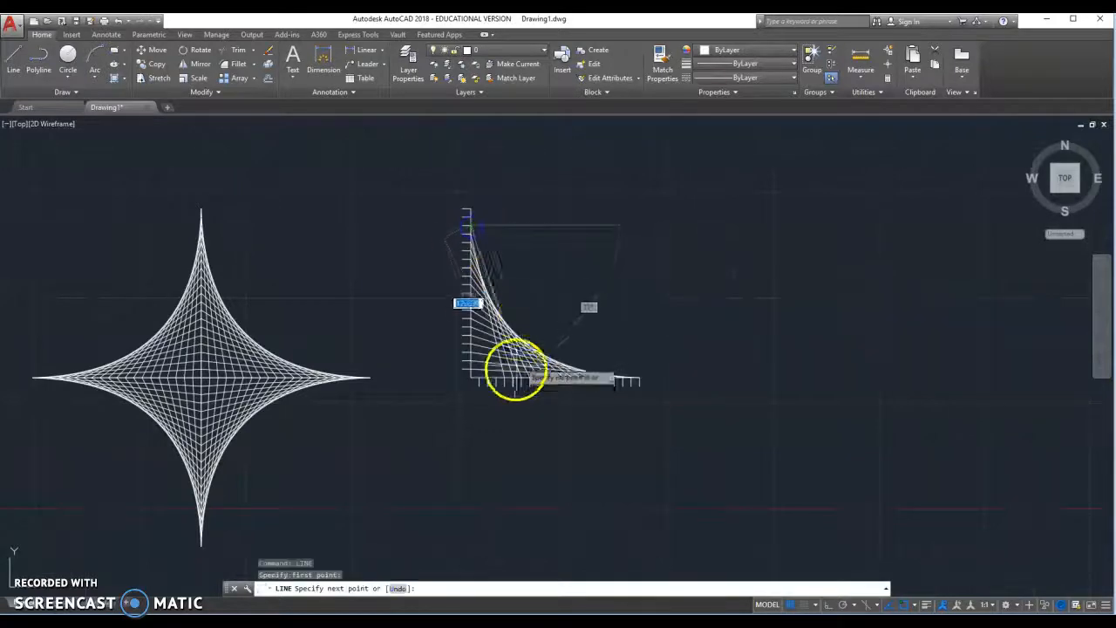
right_click(494, 376)
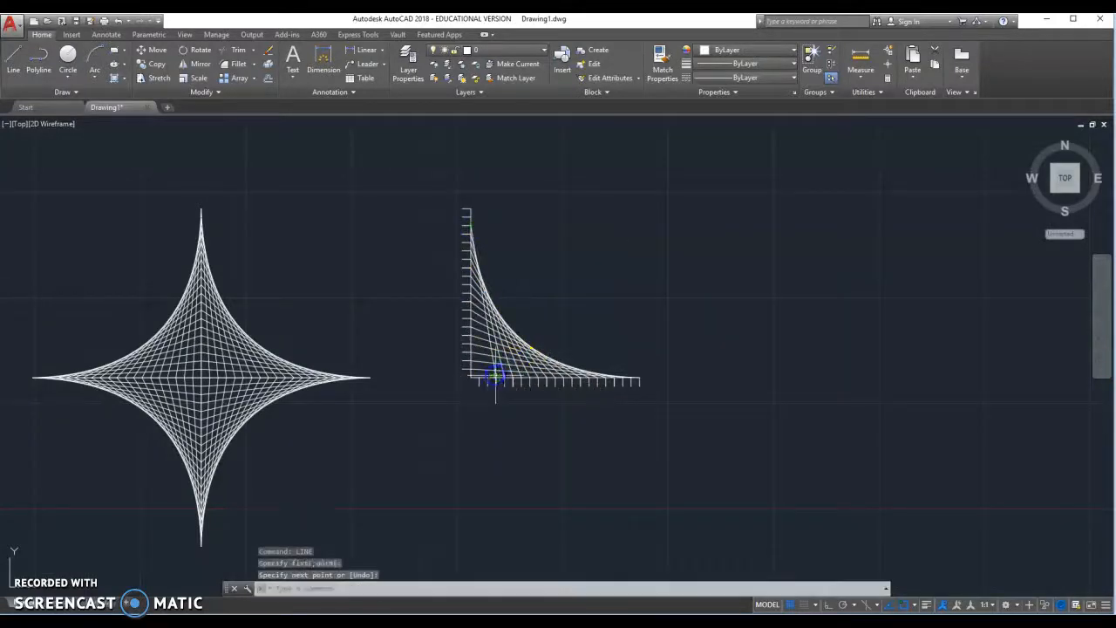
Draw a line from the 19th-lowest tick on the vertical line to the 19th-to-last tick on the horizontal line.
right_click(545, 281)
left_click(570, 284)
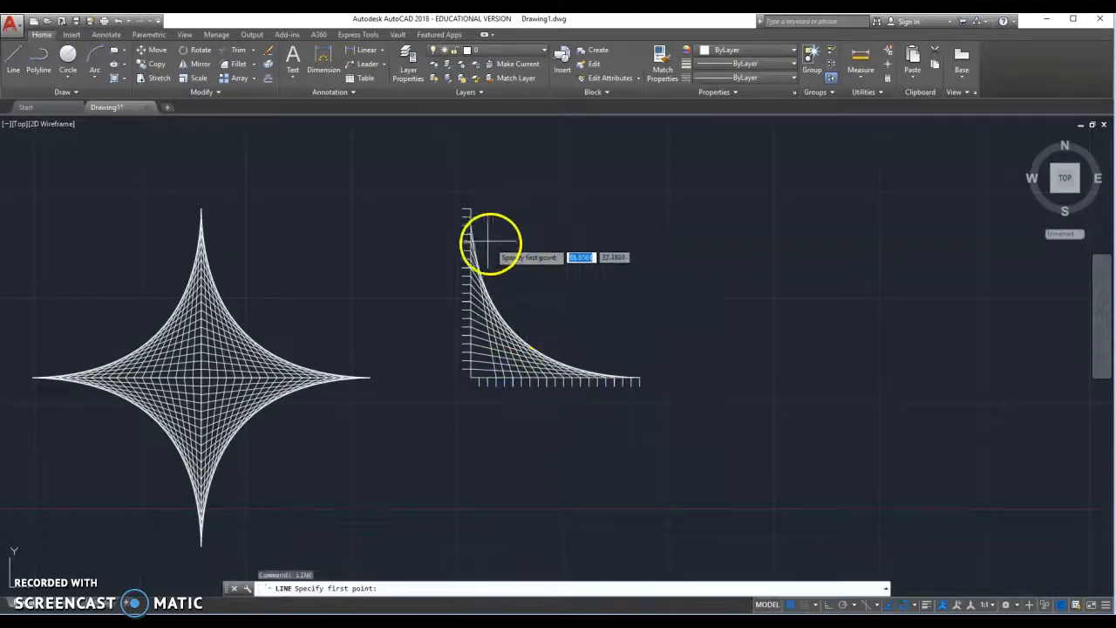
left_click(470, 217)
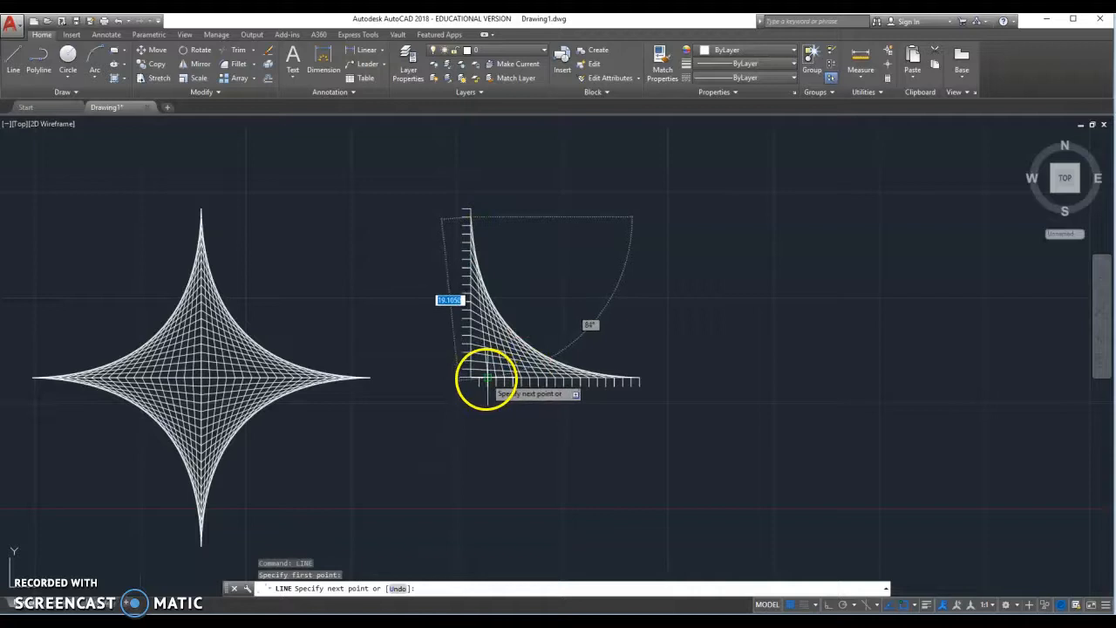
left_click(486, 378)
key("Return")
Draw a line from the topmost tick on the vertical line to the horizontal line's tick nearest the corner.
right_click(547, 307)
left_click(571, 309)
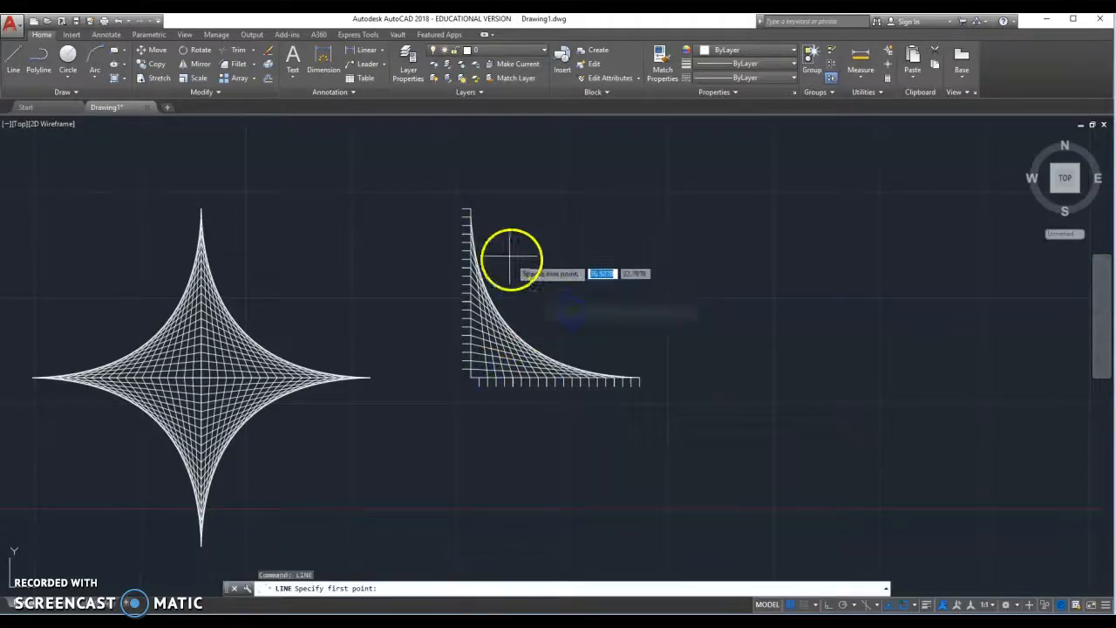
left_click(469, 209)
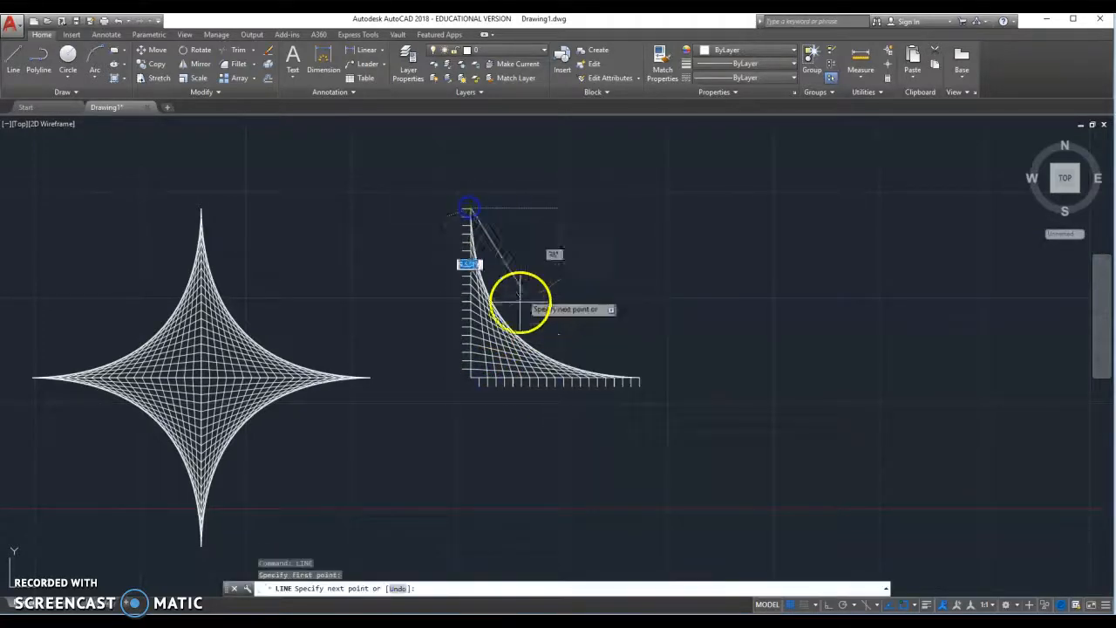
left_click(477, 377)
key("Escape")
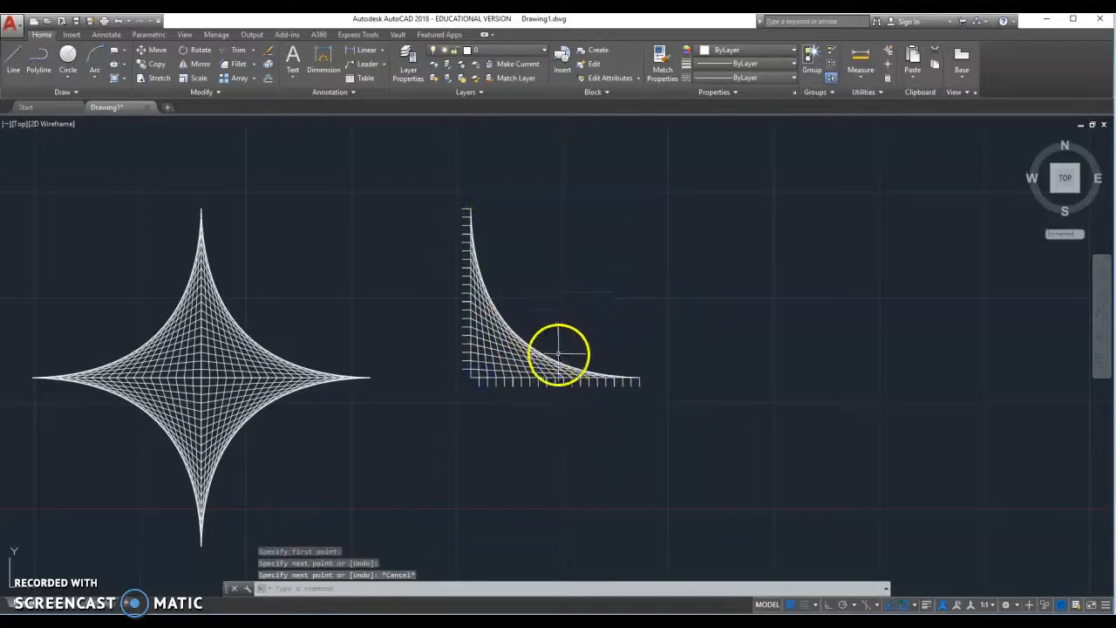
Delete all the tick marks below the horizontal line.
scroll(557, 353, "up", 4)
left_click(384, 331)
mouse_move(444, 331)
left_mouse_down()
mouse_move(764, 331)
mouse_move(805, 411)
mouse_move(347, 407)
left_mouse_up()
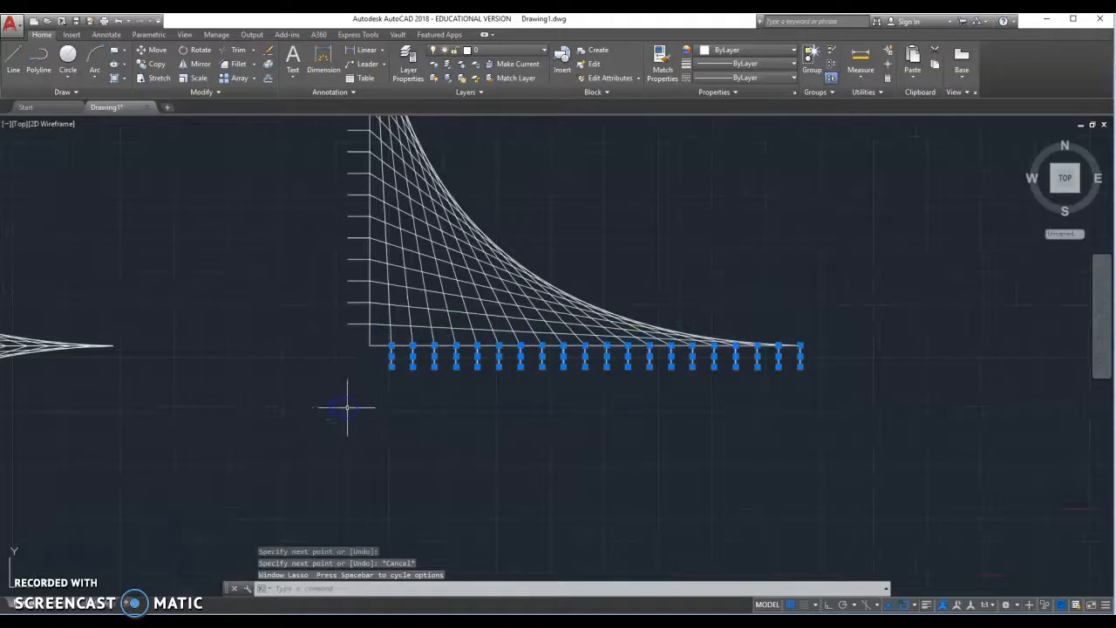
key("Delete")
Delete all the tick marks beside the vertical line.
scroll(563, 441, "up", 2)
scroll(516, 389, "down", 5)
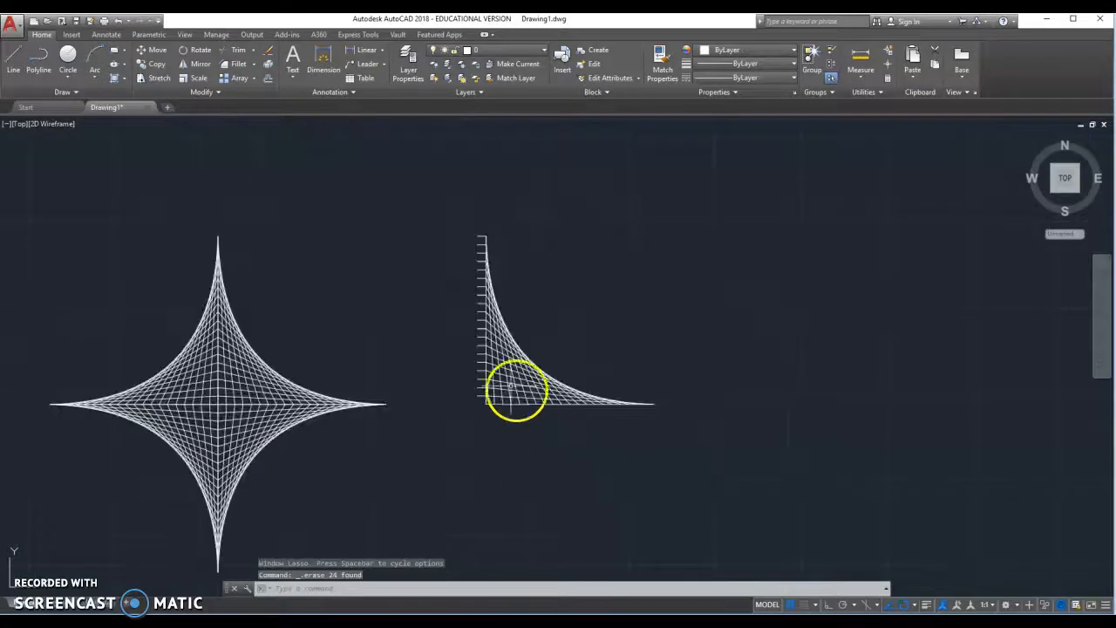
left_click(475, 238)
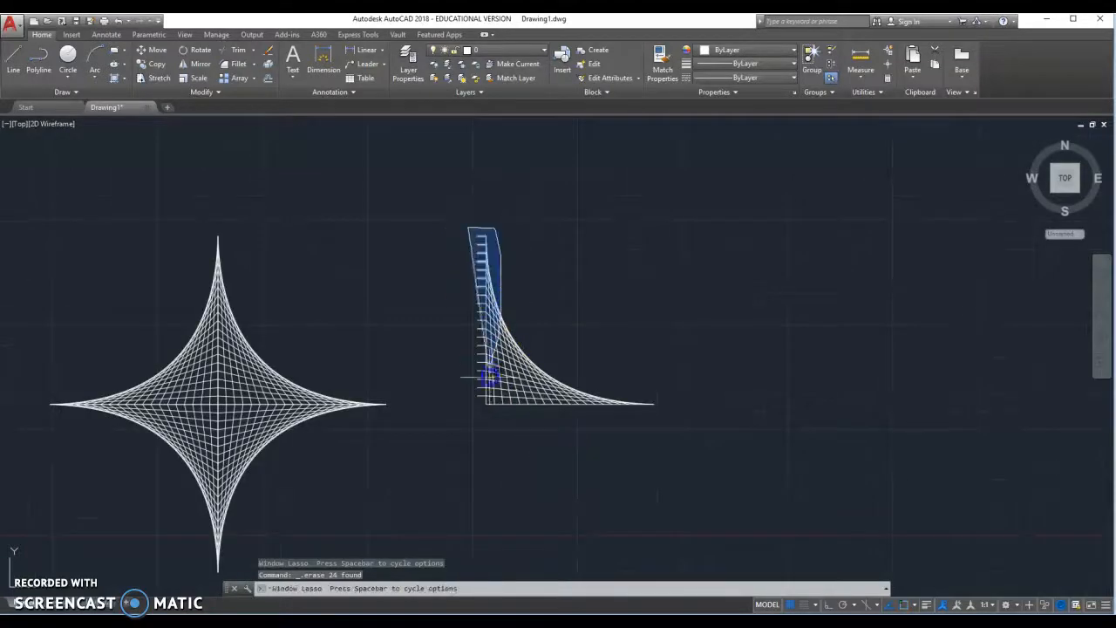
left_click_drag(459, 401, 461, 401)
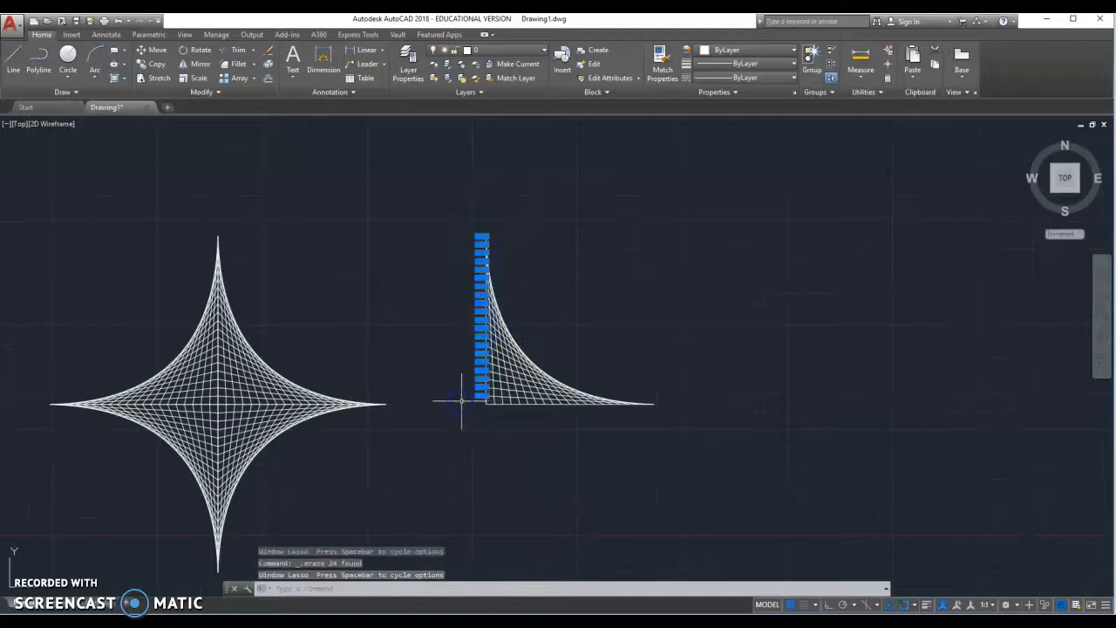
key("Delete")
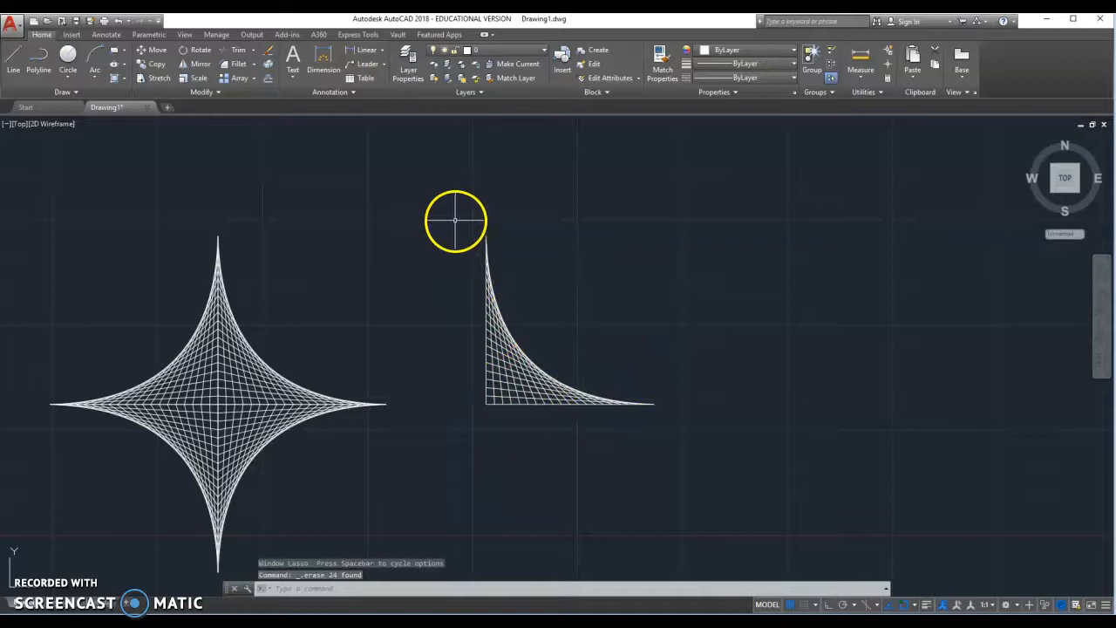
Move the whole string-art quarter about 31 units horizontally away from the finished star, using its corner as base point.
mouse_move(451, 218)
left_mouse_down()
mouse_move(618, 236)
mouse_move(677, 473)
mouse_move(458, 474)
left_mouse_up()
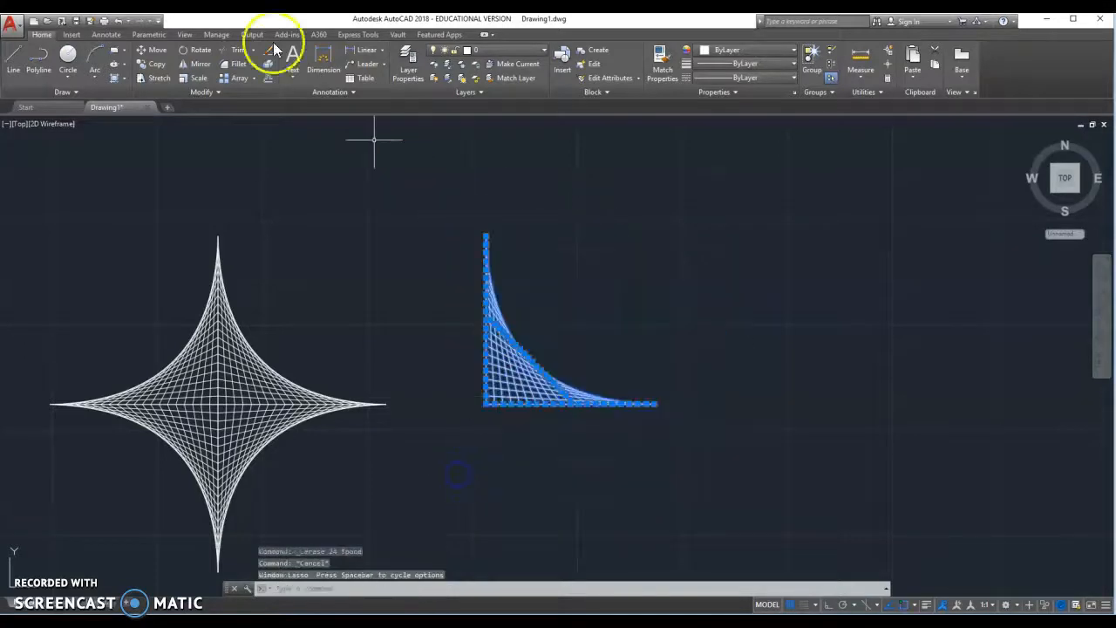
left_click(138, 54)
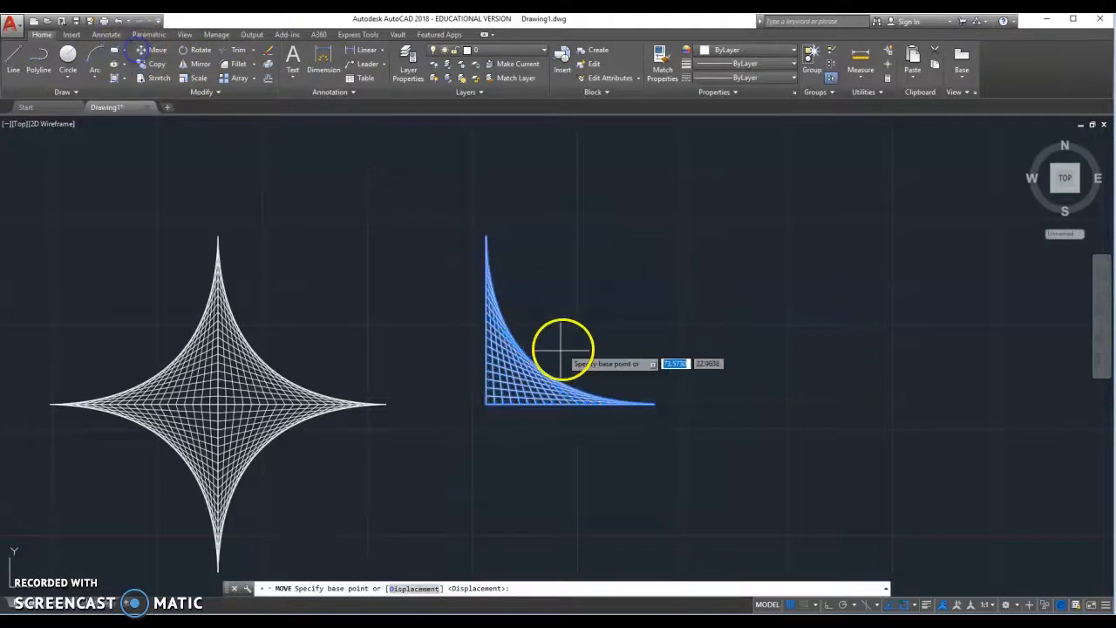
left_click(486, 403)
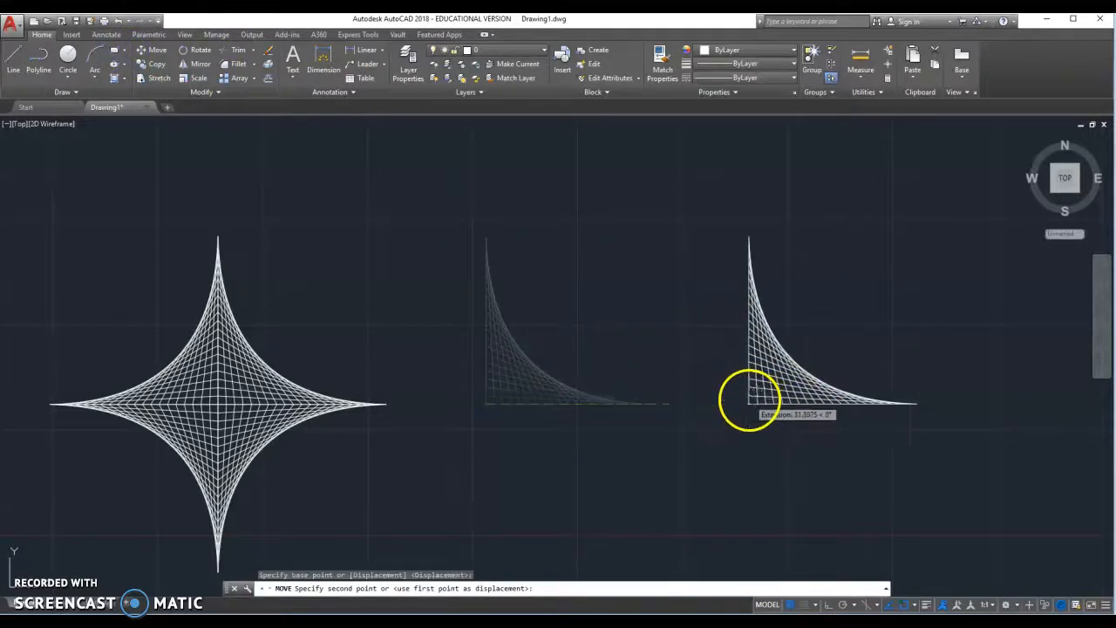
left_click(748, 401)
key("Escape")
Mirror the string-art quarter about its vertical line and keep the source objects.
mouse_move(706, 213)
left_mouse_down()
mouse_move(1021, 374)
mouse_move(523, 465)
mouse_move(661, 448)
left_mouse_up()
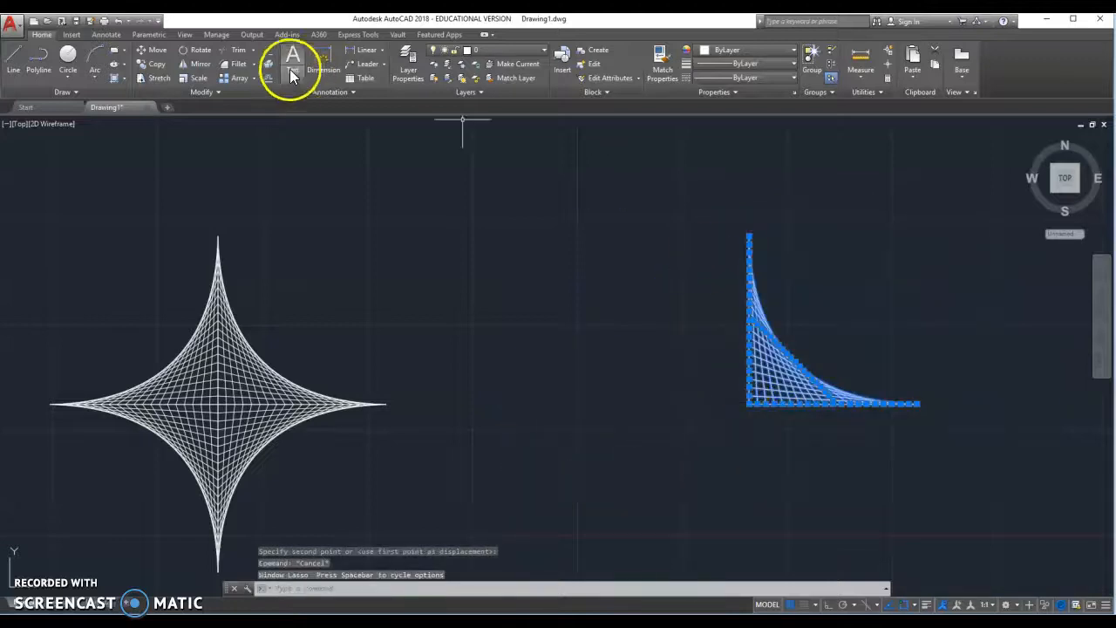
left_click(187, 63)
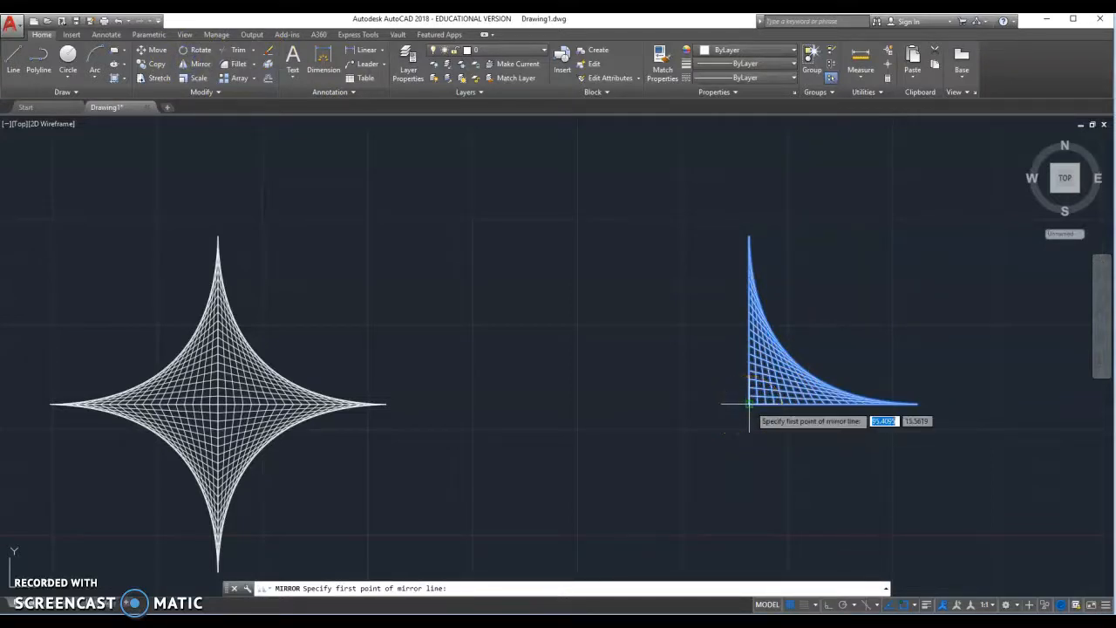
left_click(749, 404)
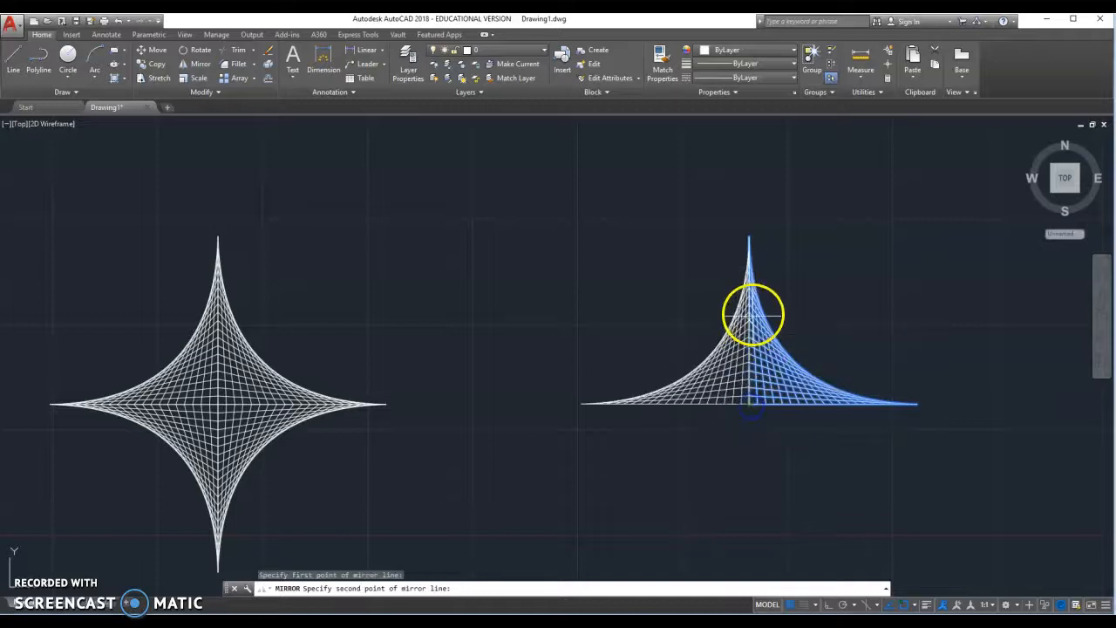
left_click(748, 235)
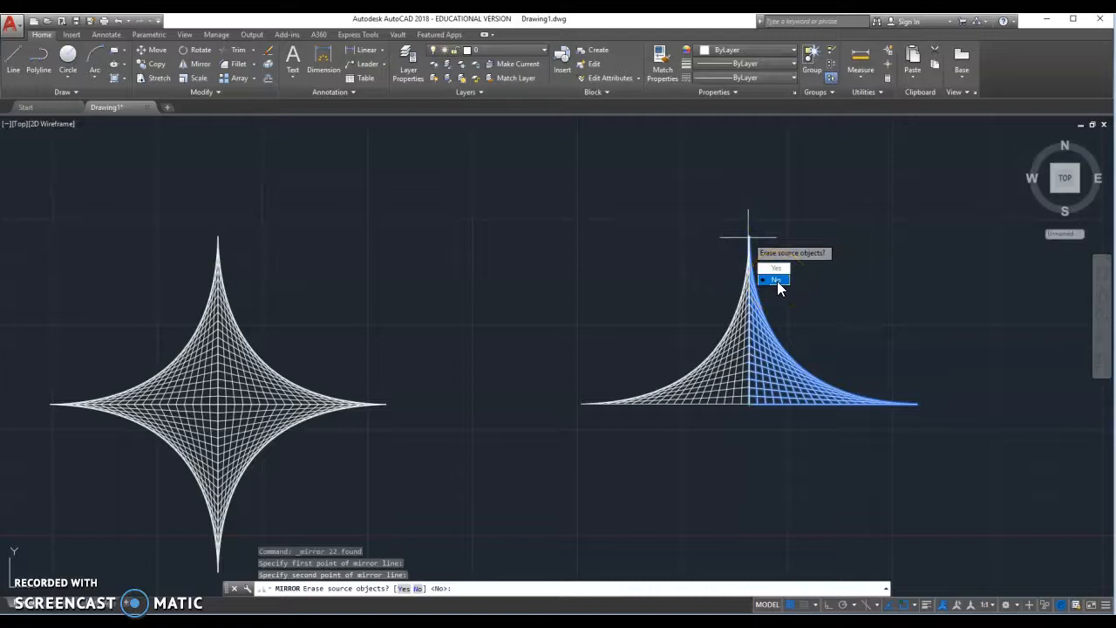
left_click(776, 264)
left_click(776, 280)
Mirror the upper half of the new star about its horizontal line and keep the source objects.
mouse_move(706, 196)
left_mouse_down()
mouse_move(939, 241)
mouse_move(976, 453)
mouse_move(598, 461)
mouse_move(466, 369)
left_mouse_up()
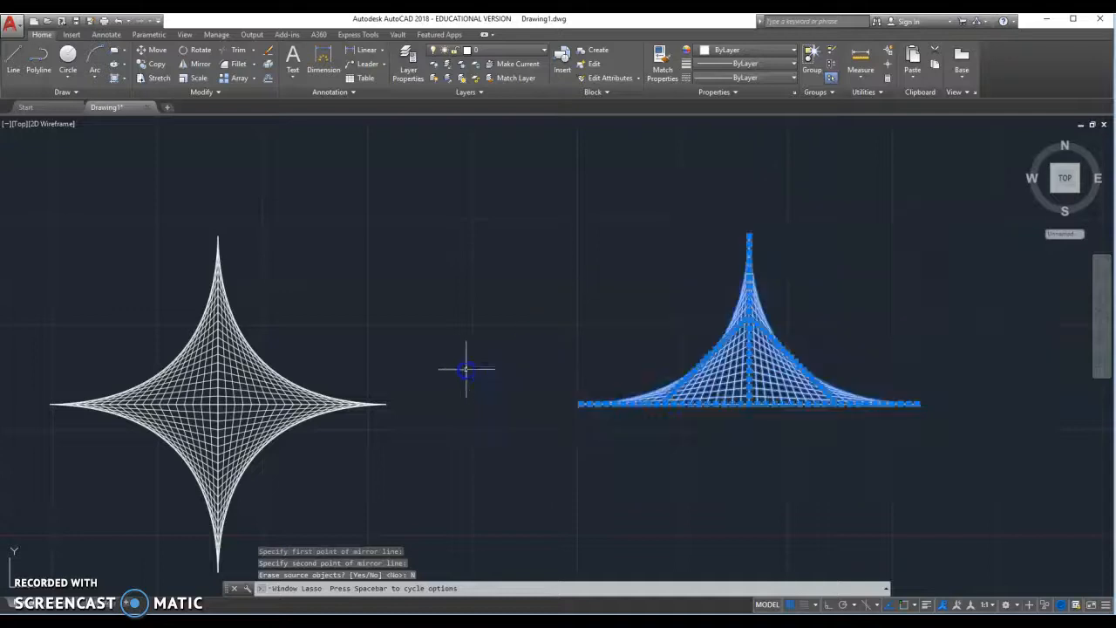
left_click(185, 63)
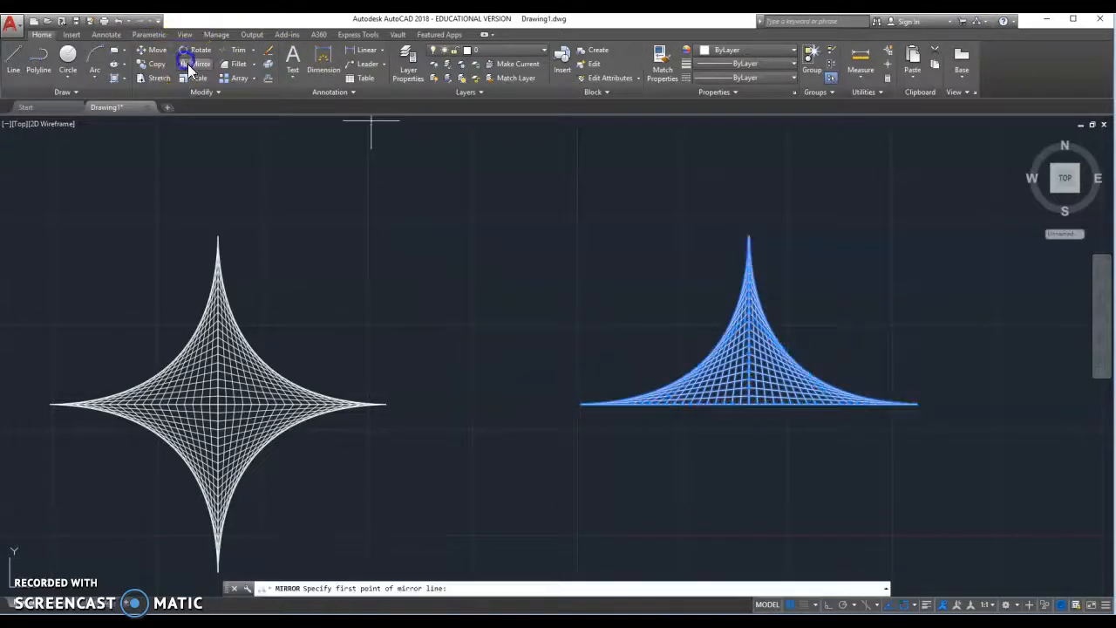
left_click(749, 405)
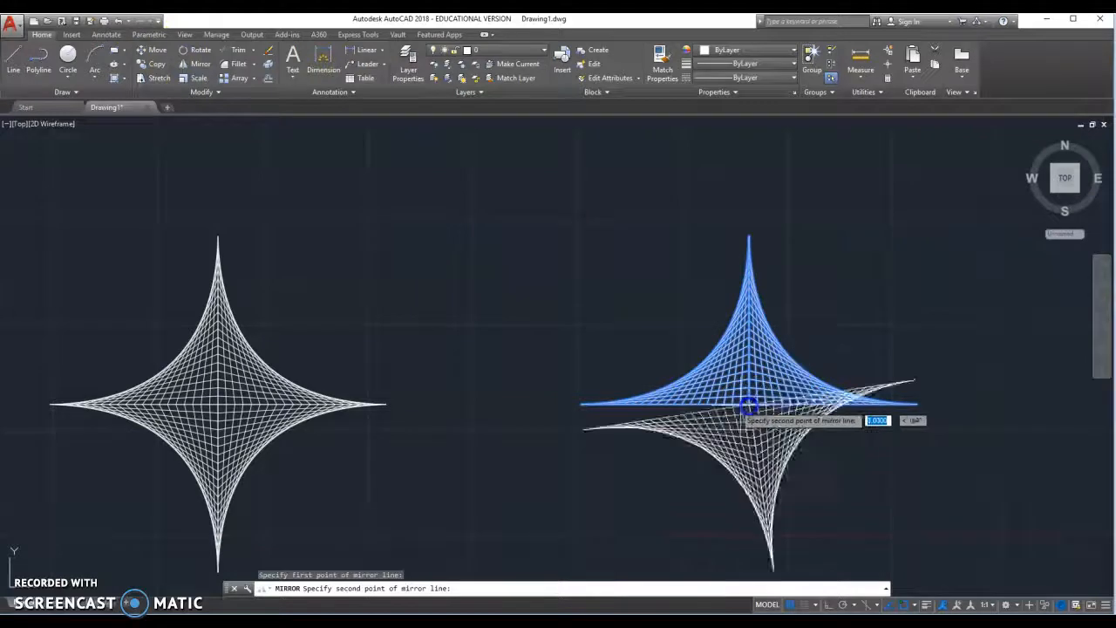
left_click(581, 405)
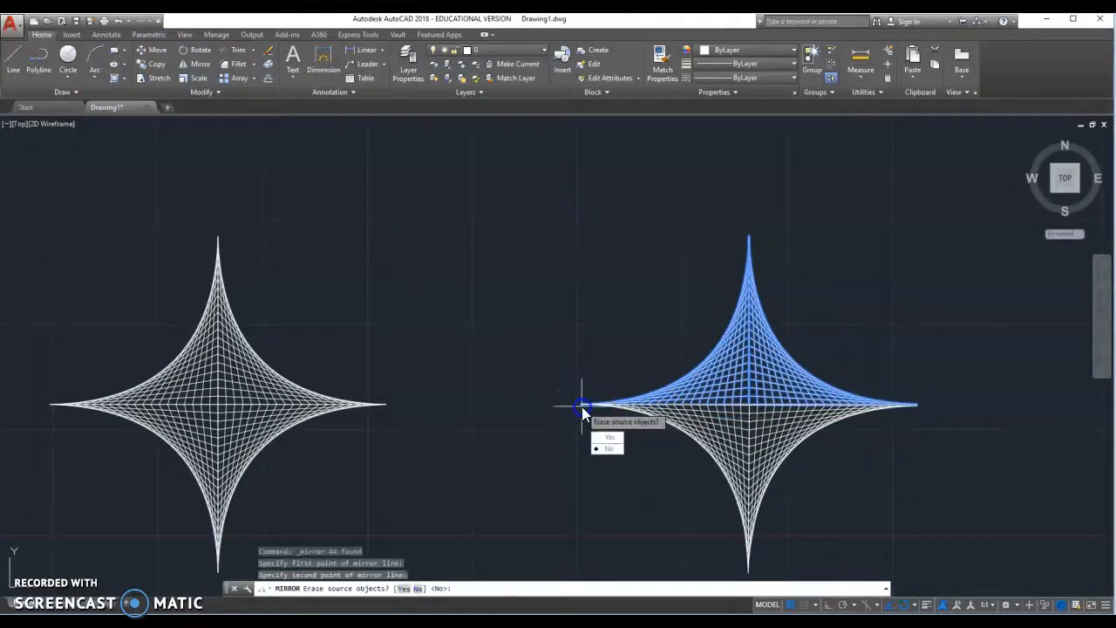
left_click(610, 448)
Start a hatch for the new star and choose the GR_INVSPH gradient pattern.
scroll(606, 276, "down", 2)
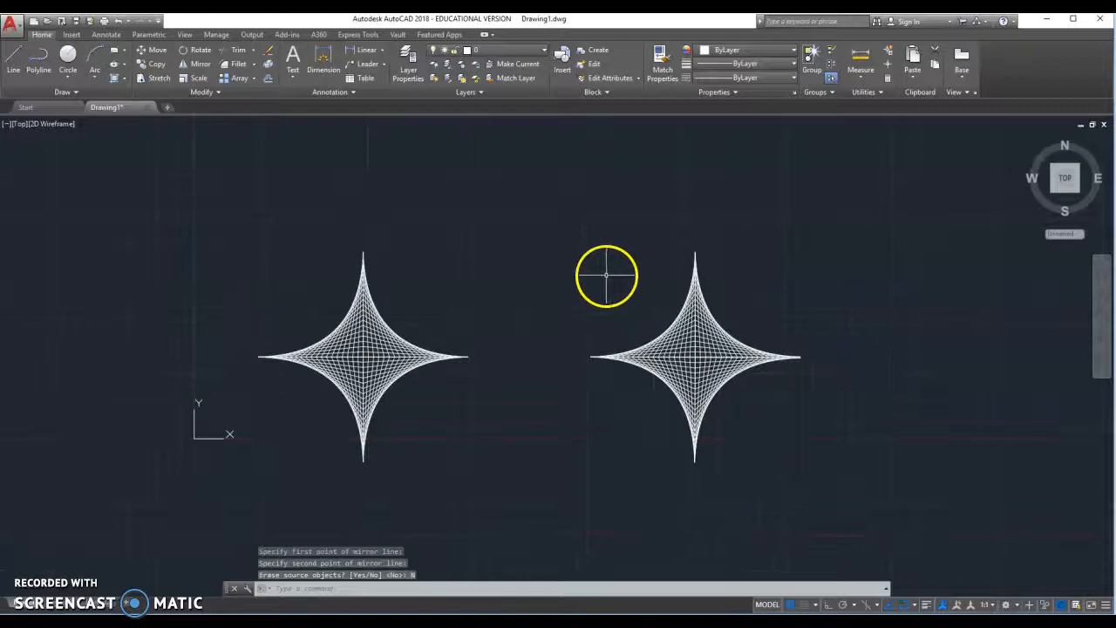
scroll(710, 355, "up", 2)
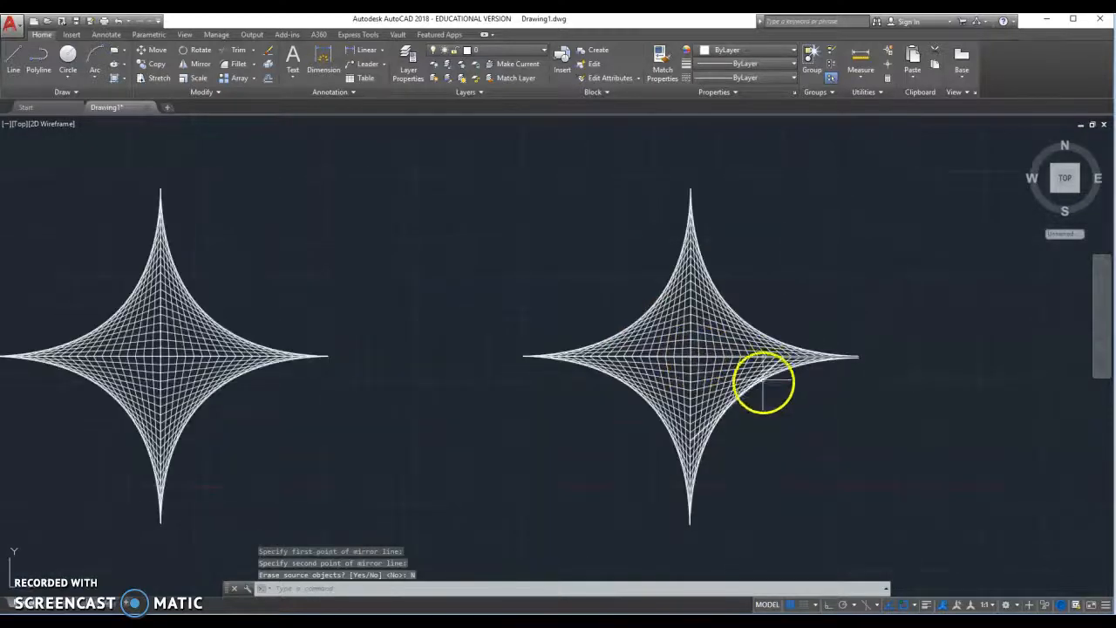
scroll(750, 401, "up", 4)
scroll(653, 338, "down", 4)
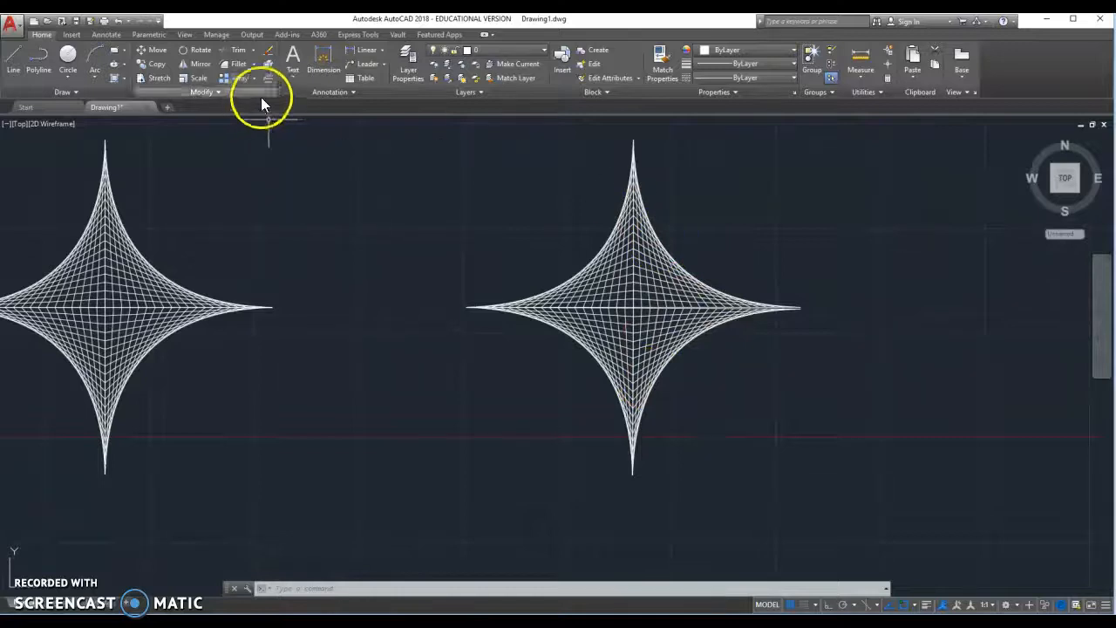
left_click(116, 79)
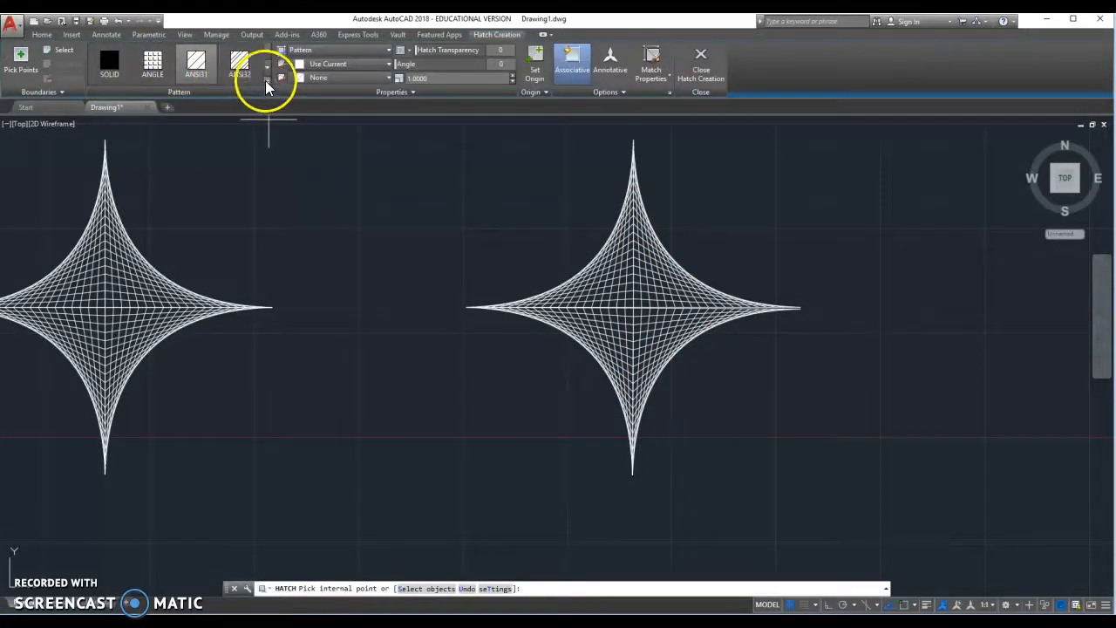
left_click(267, 81)
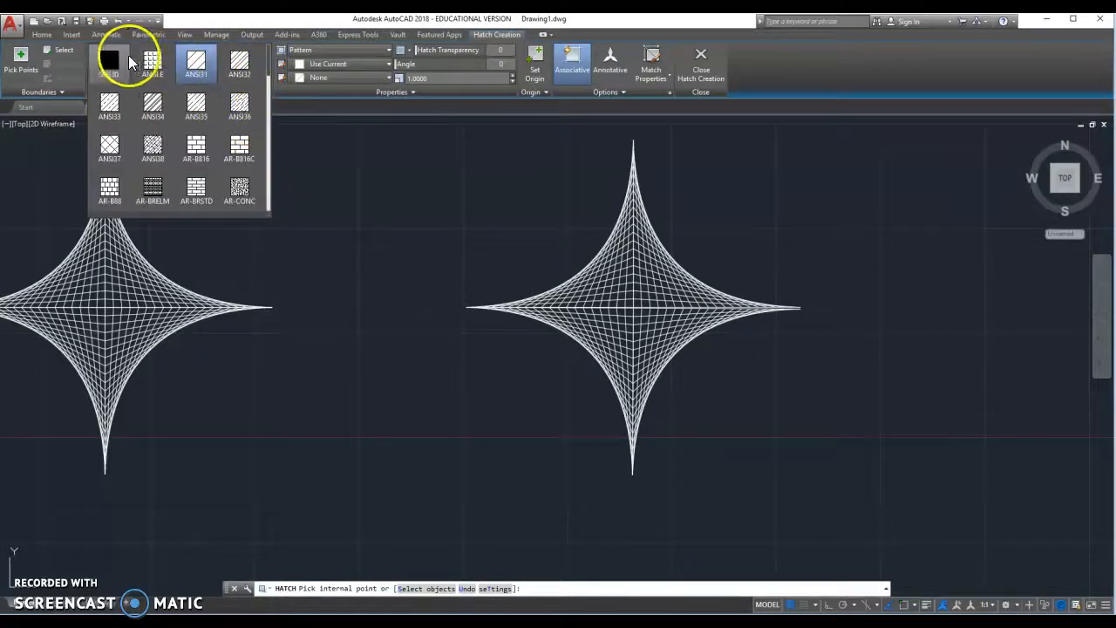
left_click_drag(271, 60, 267, 113)
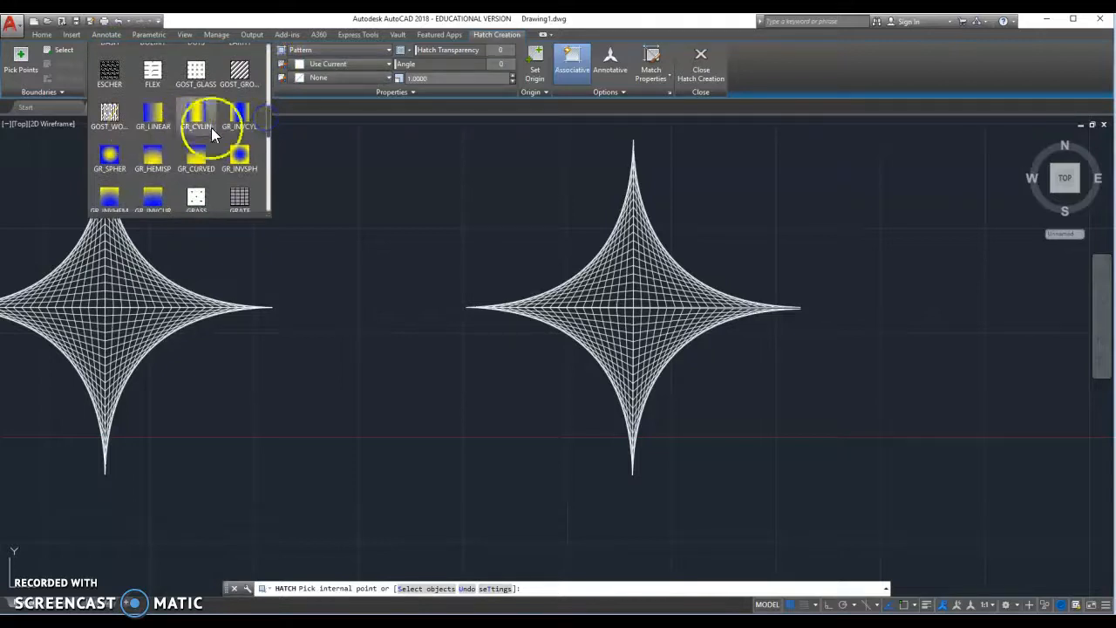
left_click(242, 166)
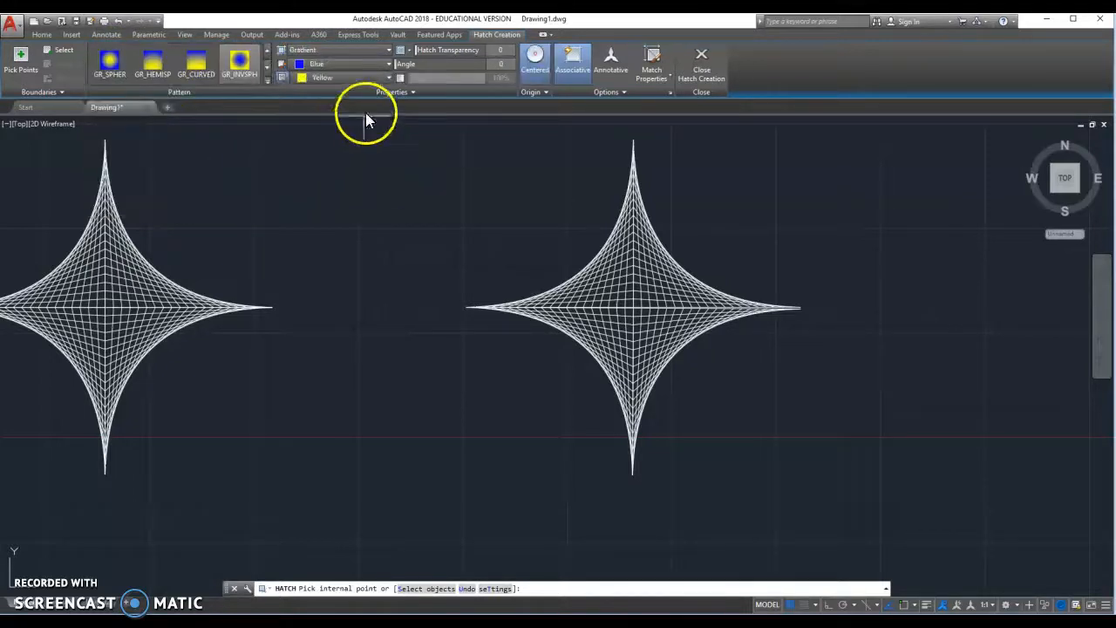
Set the gradient's two hatch colours to red and black (0,0,0).
scroll(636, 344, "up", 2)
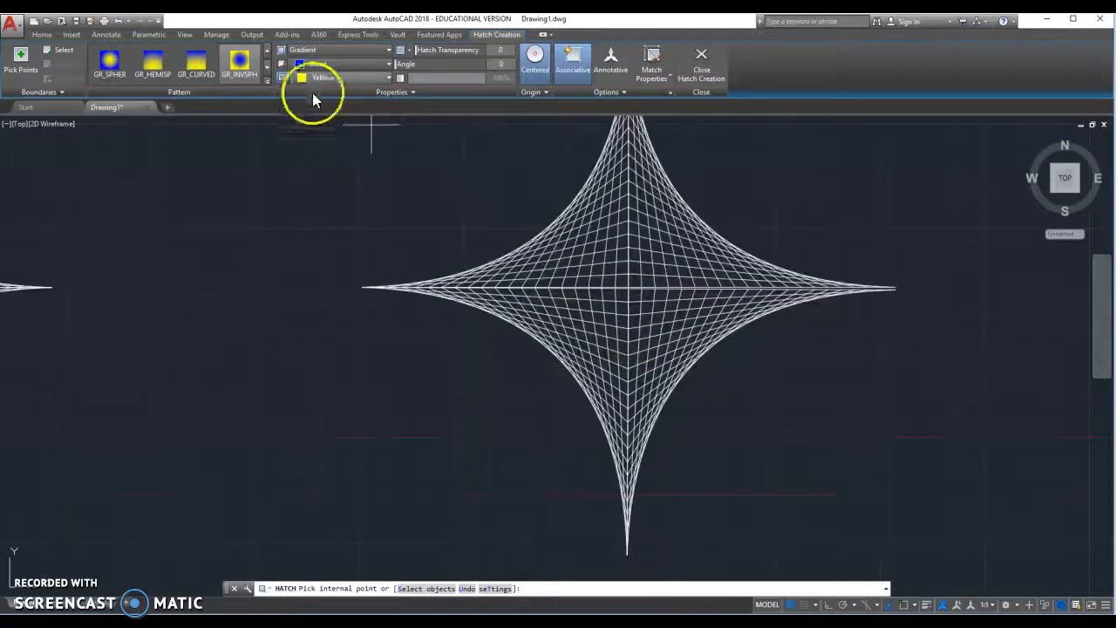
left_click(389, 65)
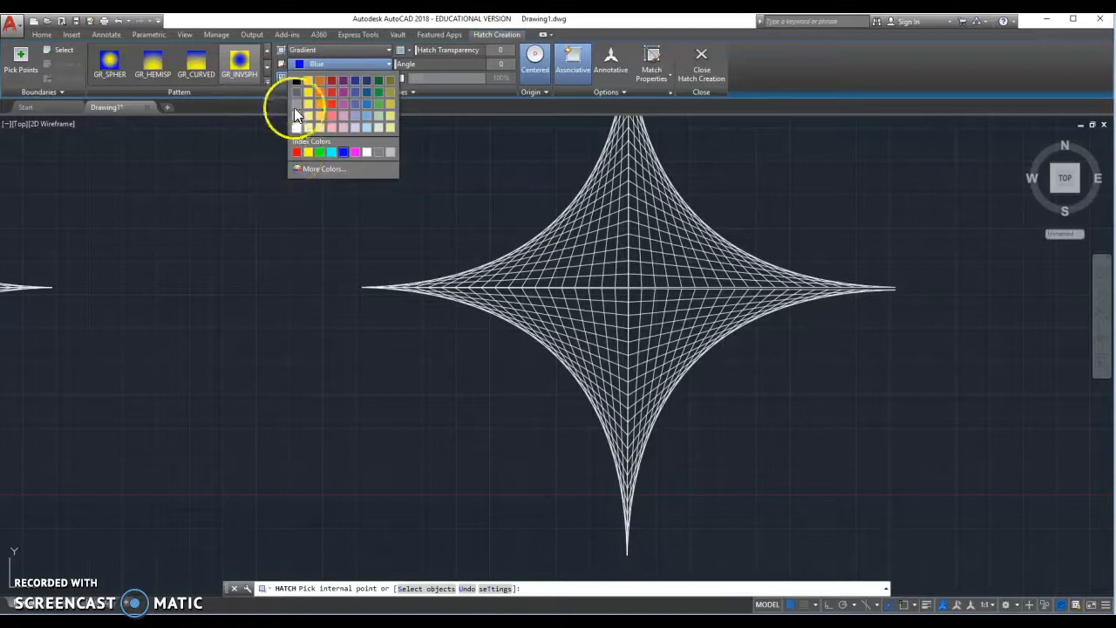
left_click(298, 153)
left_click(302, 154)
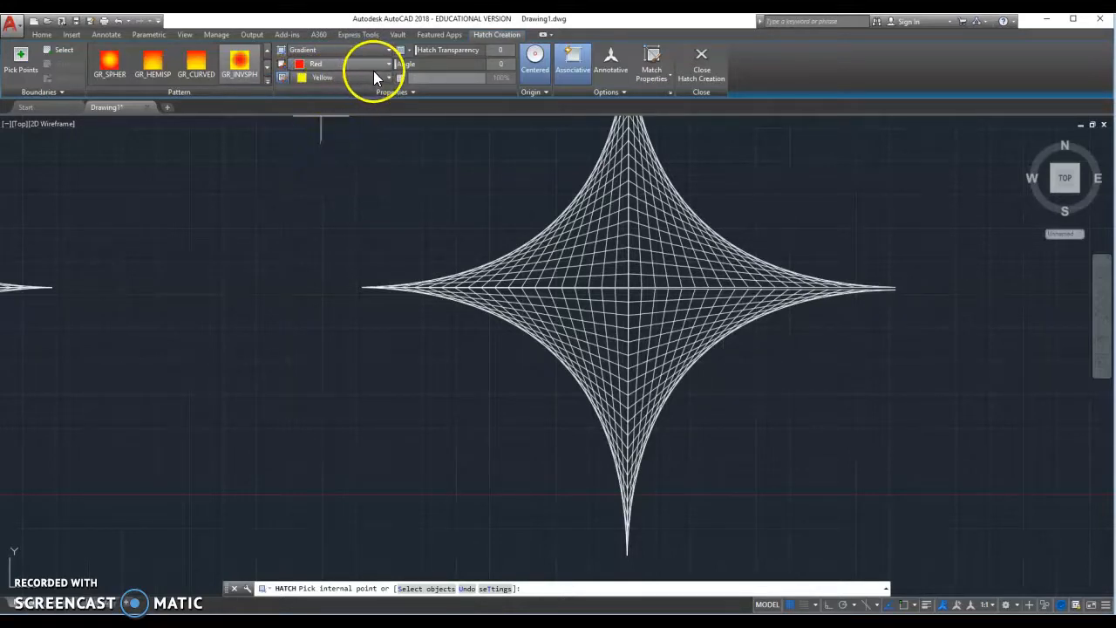
left_click(391, 80)
left_click(296, 93)
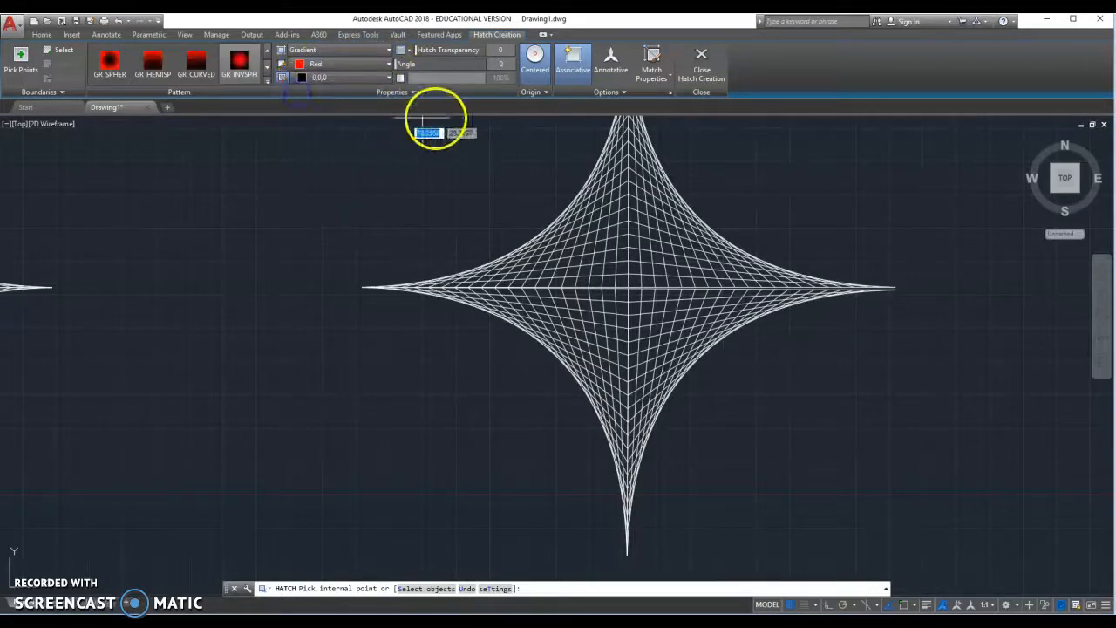
Examine the seam between the upper and lower halves of the new star, from its centre out to the right tip.
left_click(621, 329)
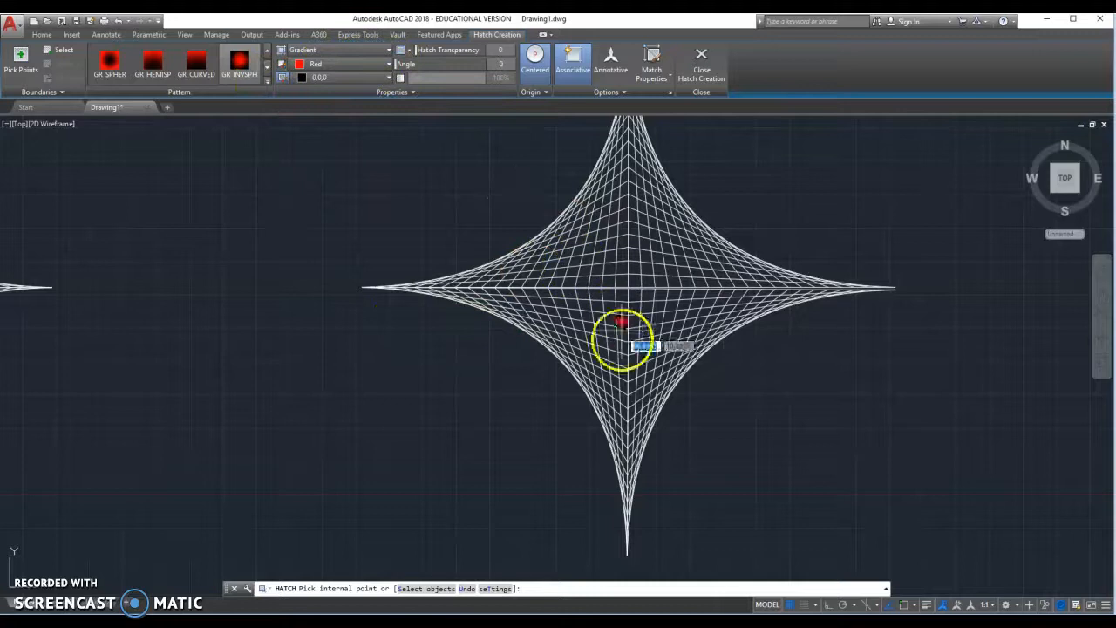
scroll(640, 329, "up", 2)
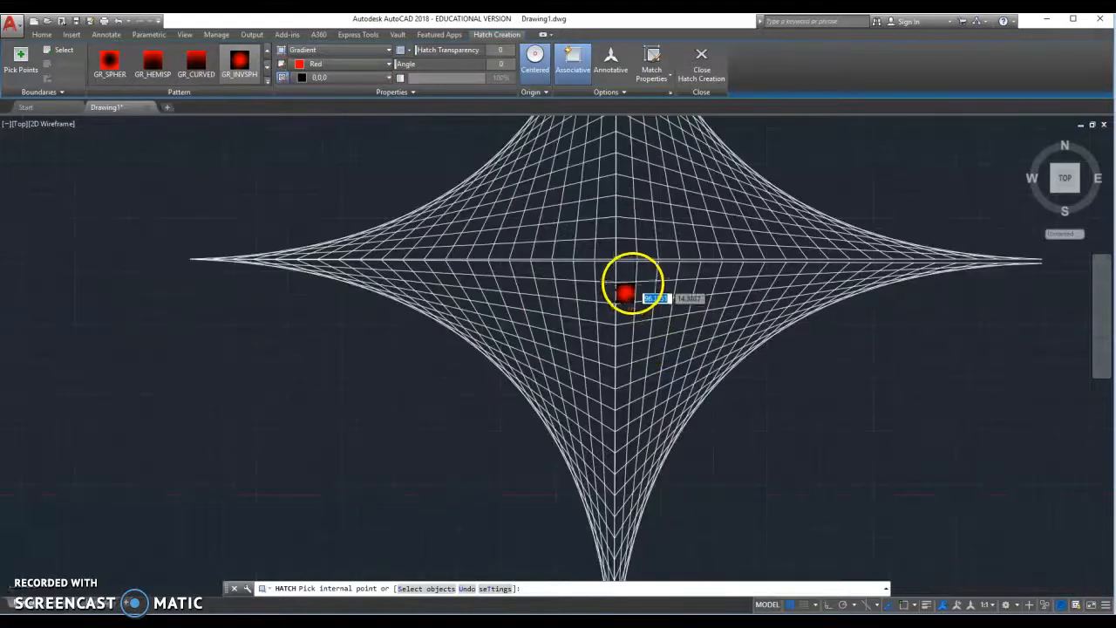
scroll(626, 275, "up", 1)
scroll(602, 275, "down", 3)
scroll(872, 270, "up", 4)
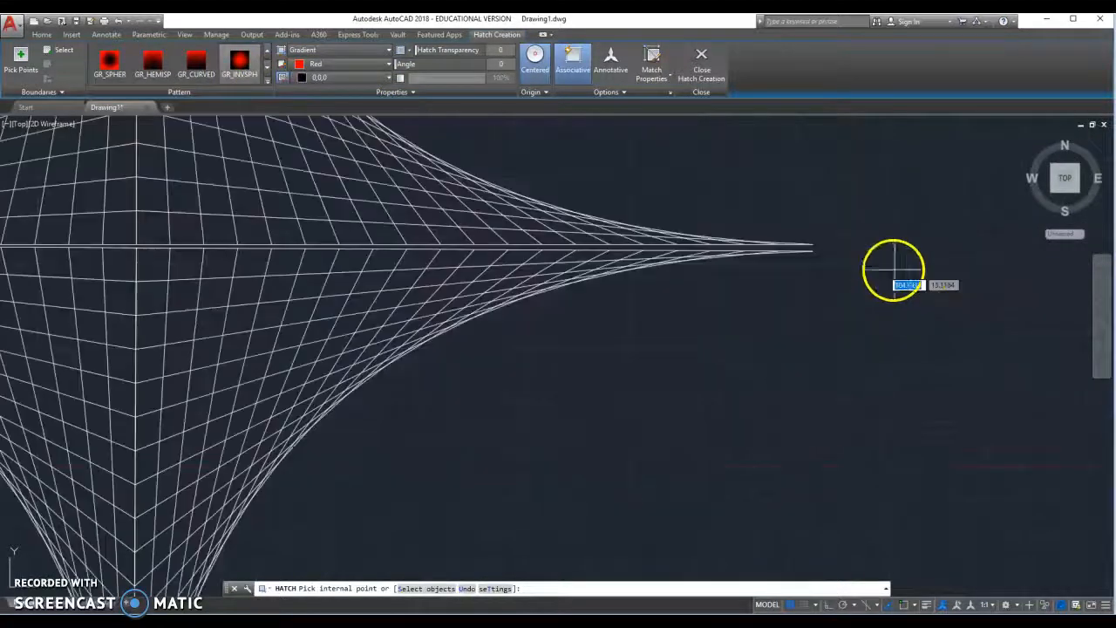
scroll(778, 262, "down", 4)
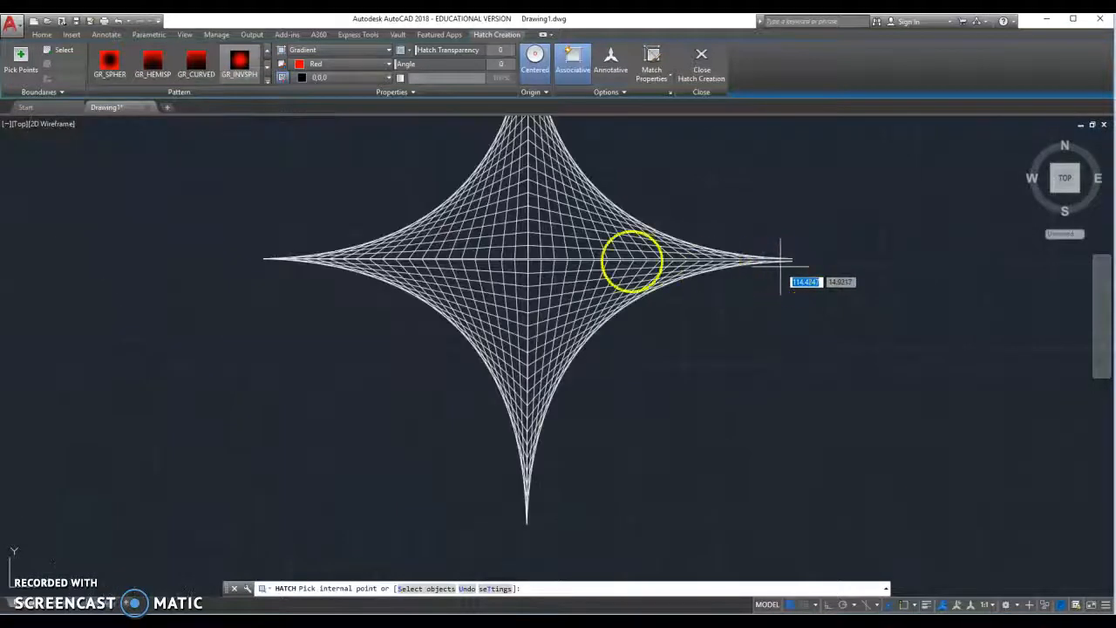
scroll(790, 260, "up", 5)
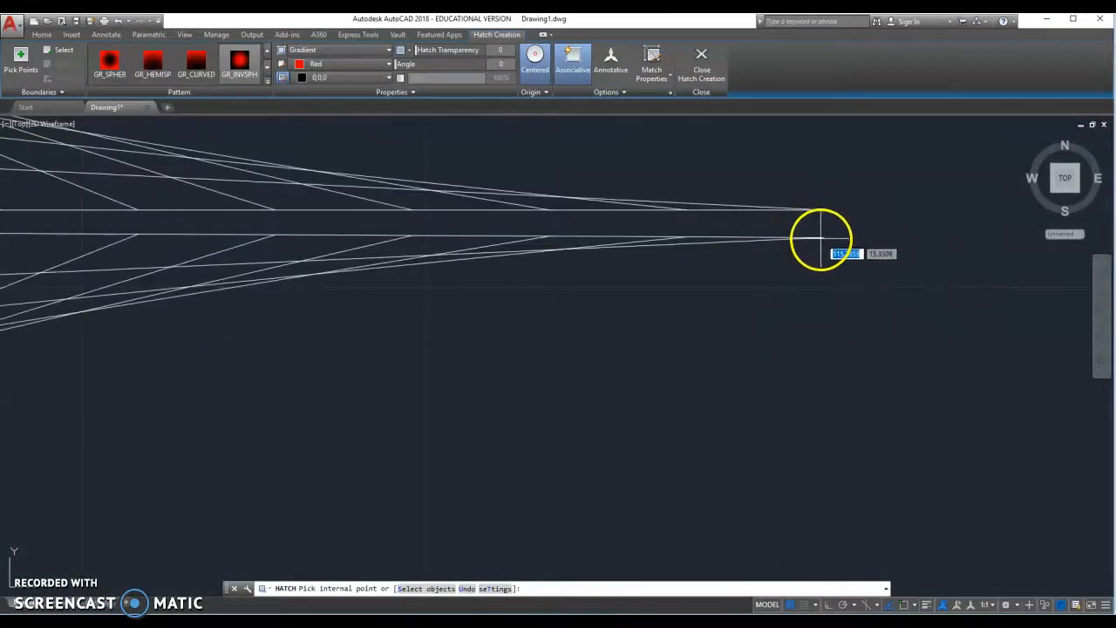
scroll(816, 248, "down", 3)
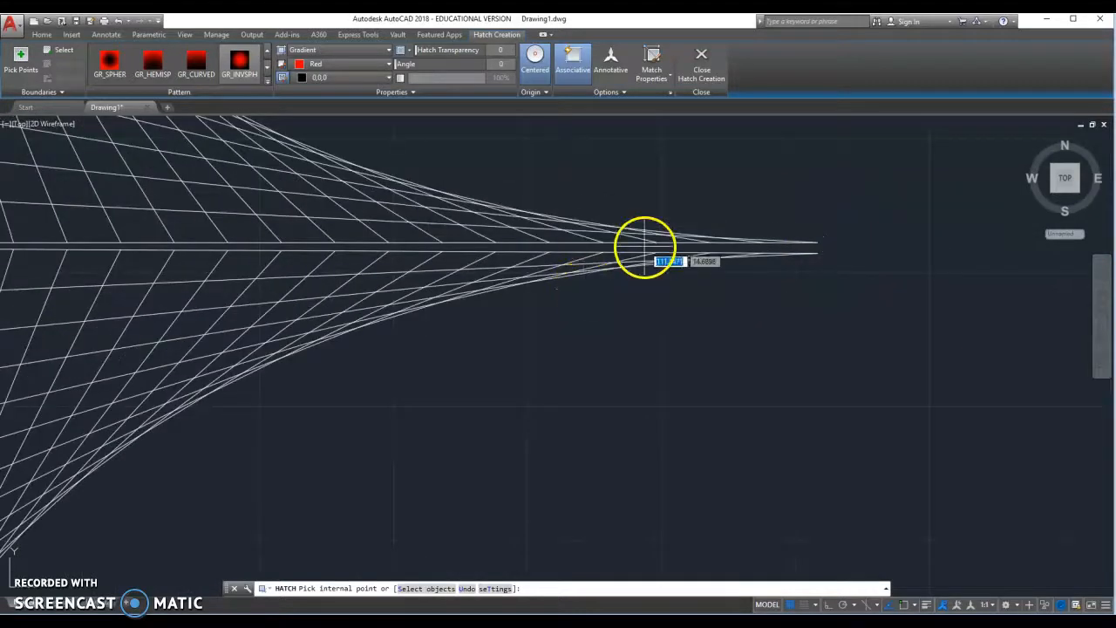
scroll(810, 253, "down", 3)
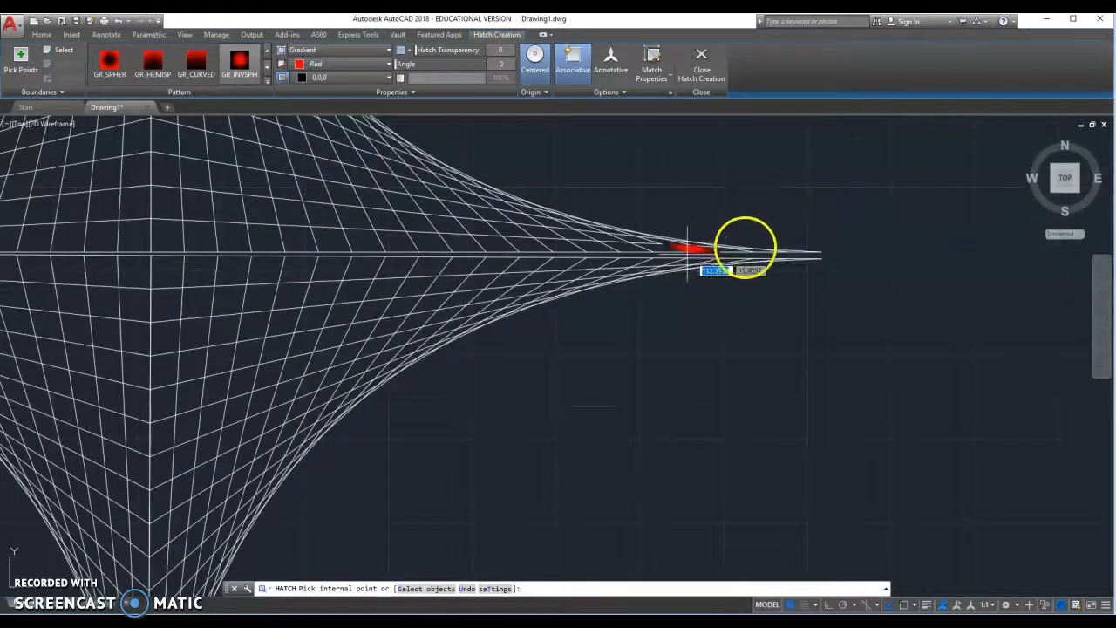
scroll(802, 192, "down", 2)
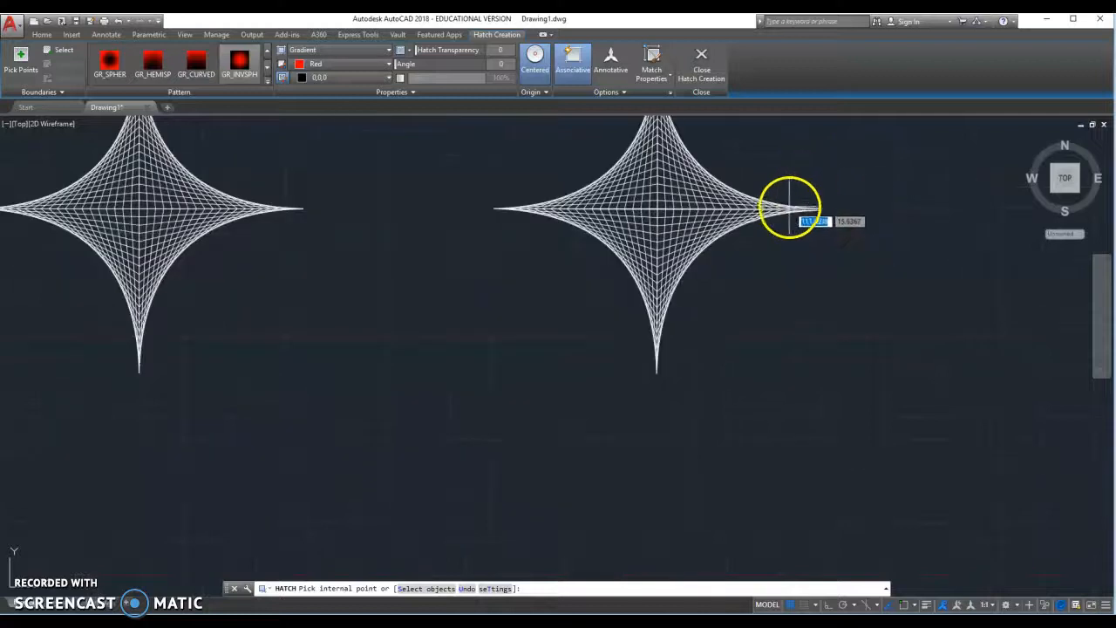
scroll(807, 189, "down", 2)
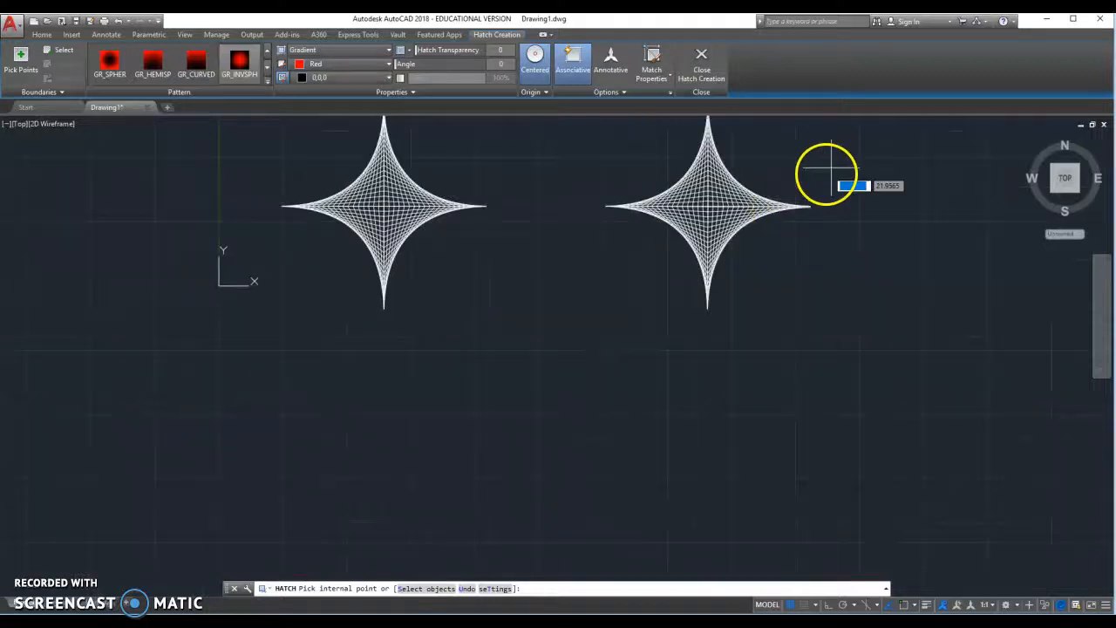
Abandon the hatch and undo the last mirror that made the new star's lower half.
left_click(118, 21)
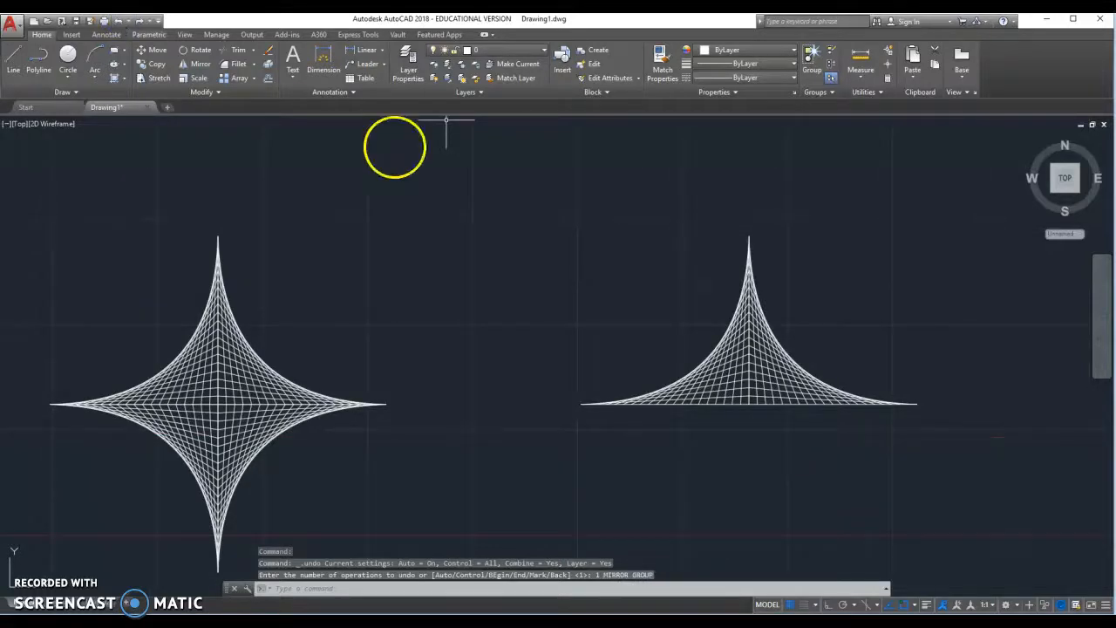
scroll(747, 239, "up", 6)
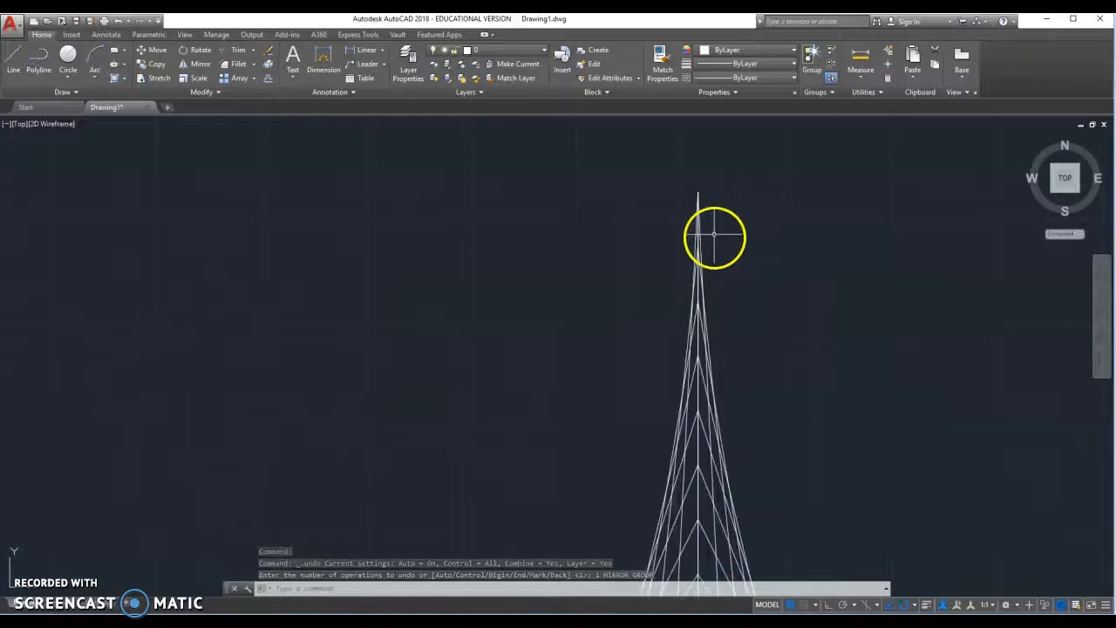
scroll(710, 234, "down", 8)
Mirror the upper half of the new star about its horizontal base line, from the centre corner to the right tip, keeping the source objects.
mouse_move(660, 209)
left_mouse_down()
mouse_move(871, 298)
mouse_move(616, 398)
mouse_move(471, 324)
mouse_move(630, 285)
left_mouse_up()
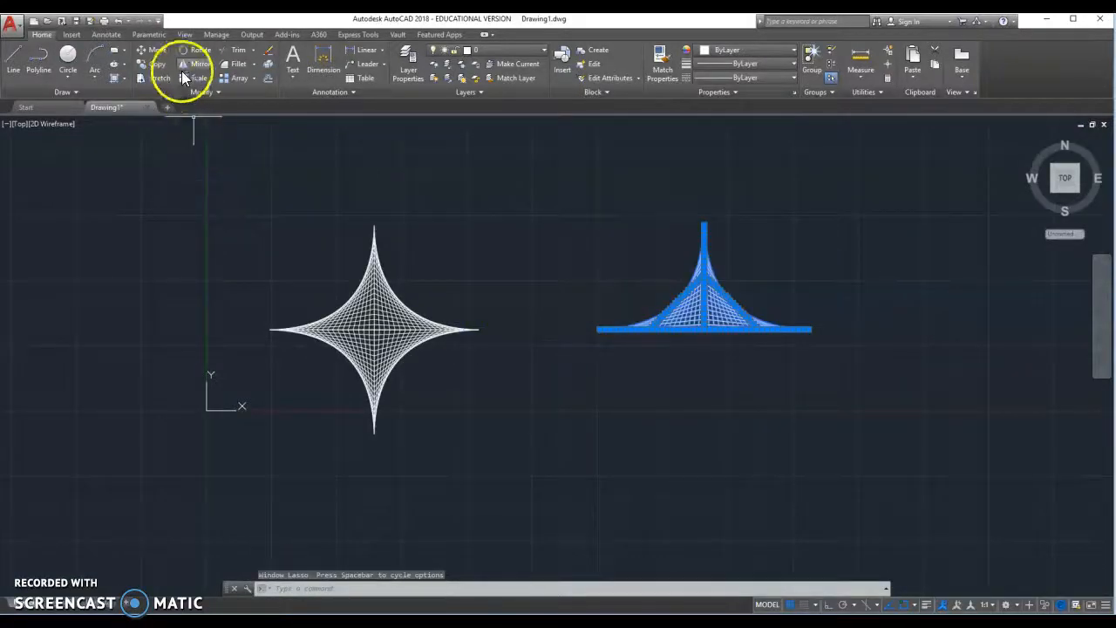
left_click(190, 65)
scroll(717, 343, "up", 5)
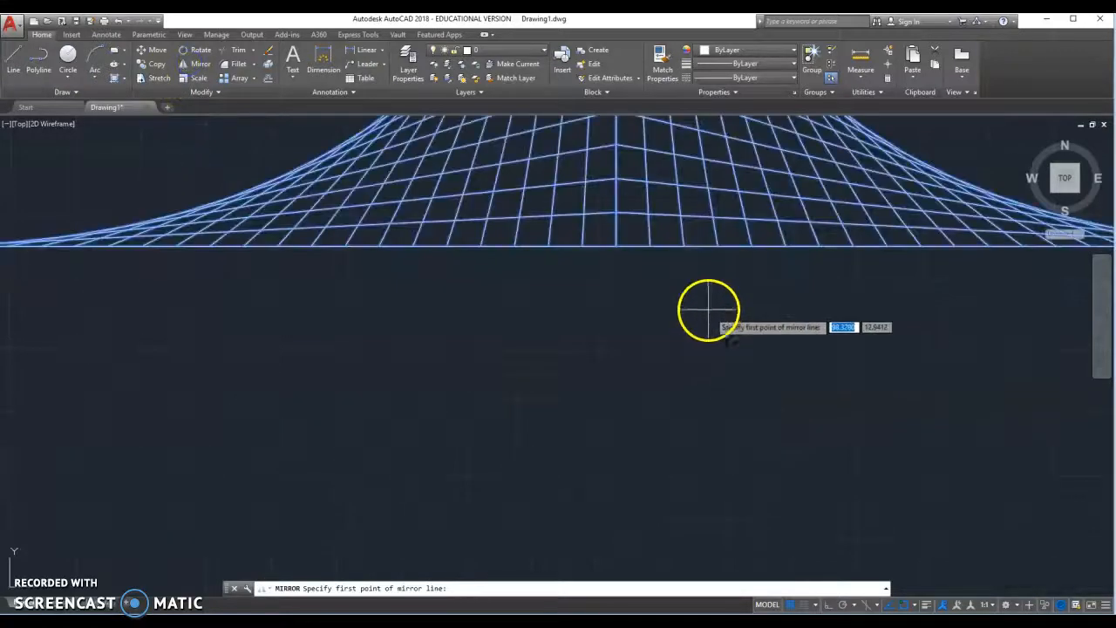
scroll(546, 303, "down", 2)
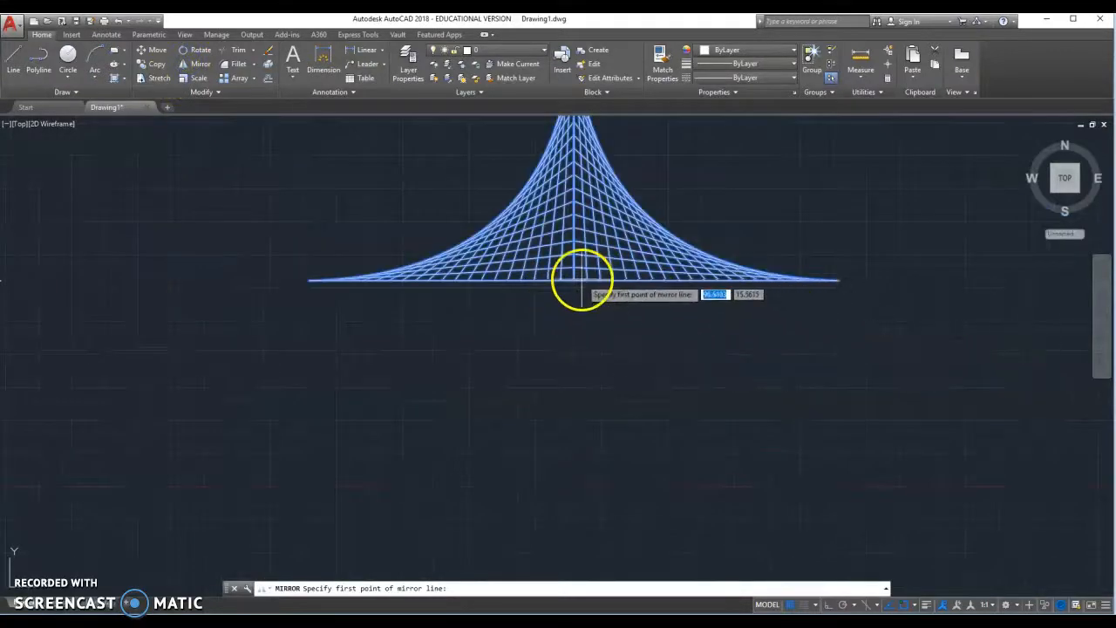
scroll(577, 278, "up", 8)
left_click(516, 264)
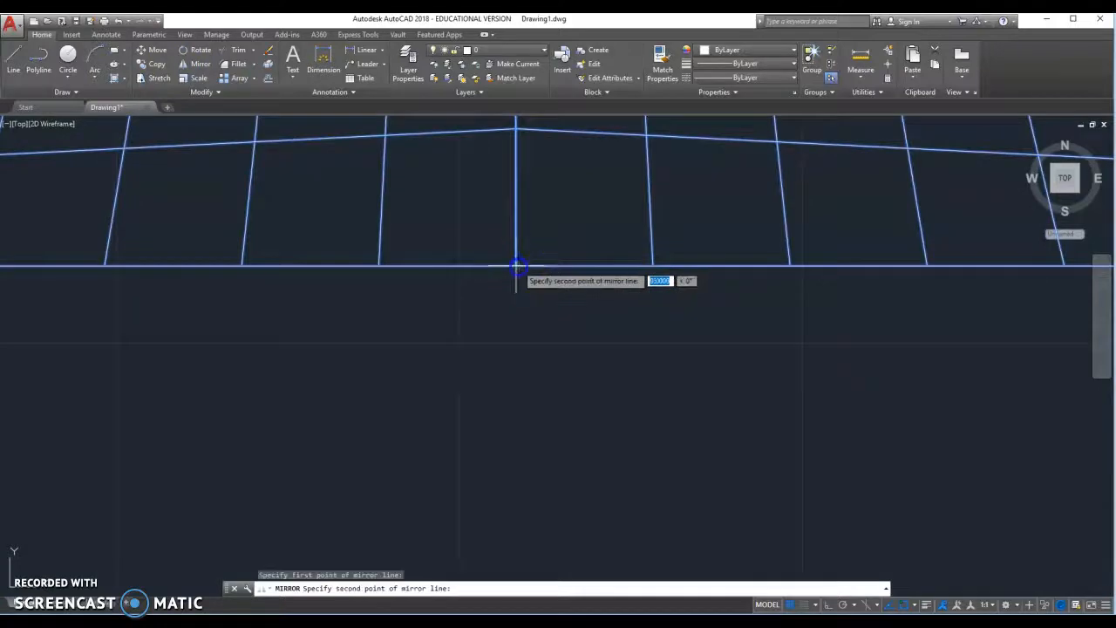
scroll(519, 264, "up", 5)
scroll(545, 258, "down", 8)
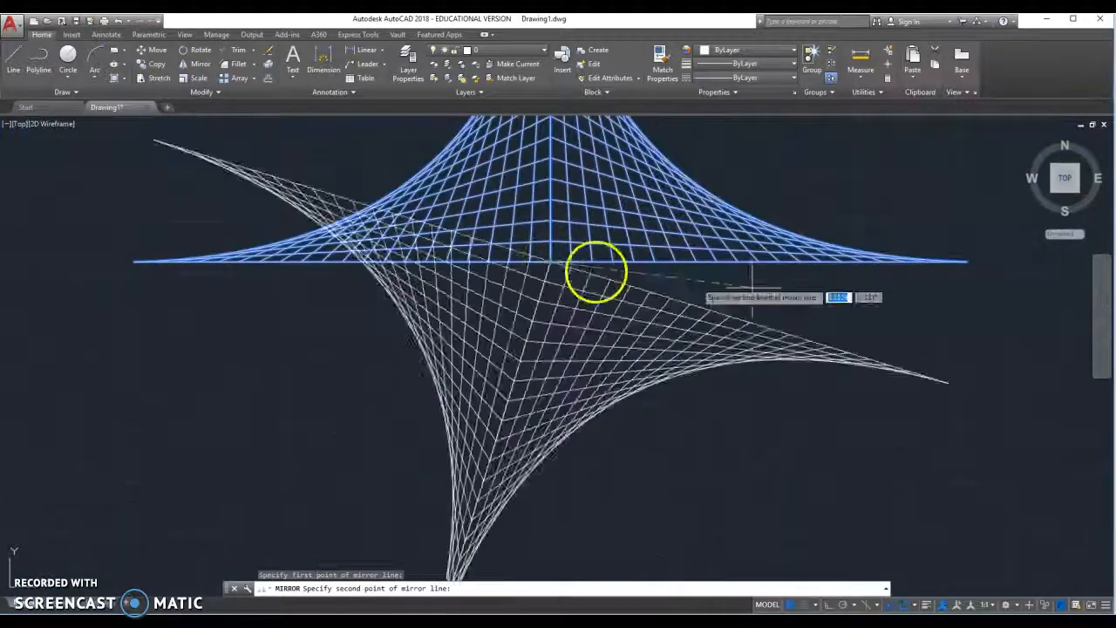
scroll(998, 271, "up", 5)
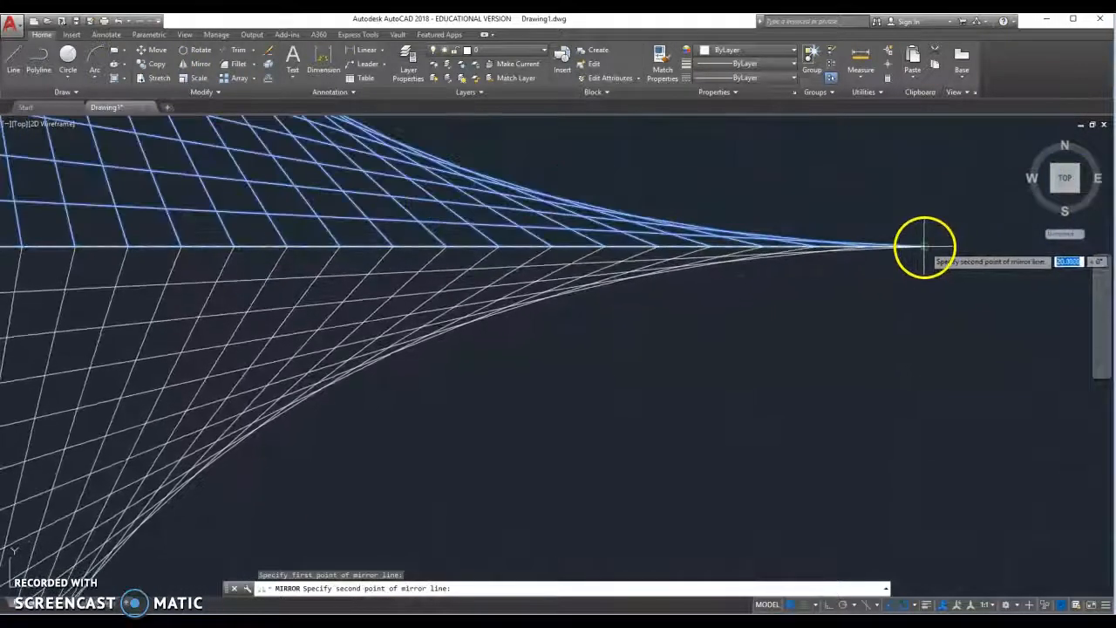
left_click(923, 247)
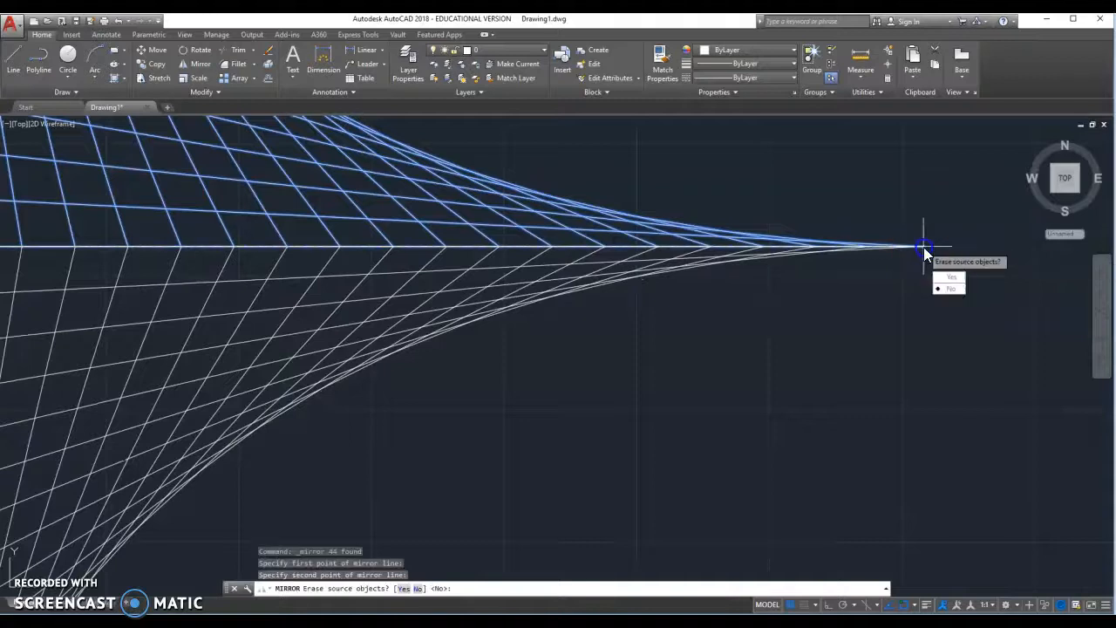
left_click(949, 289)
scroll(880, 274, "down", 4)
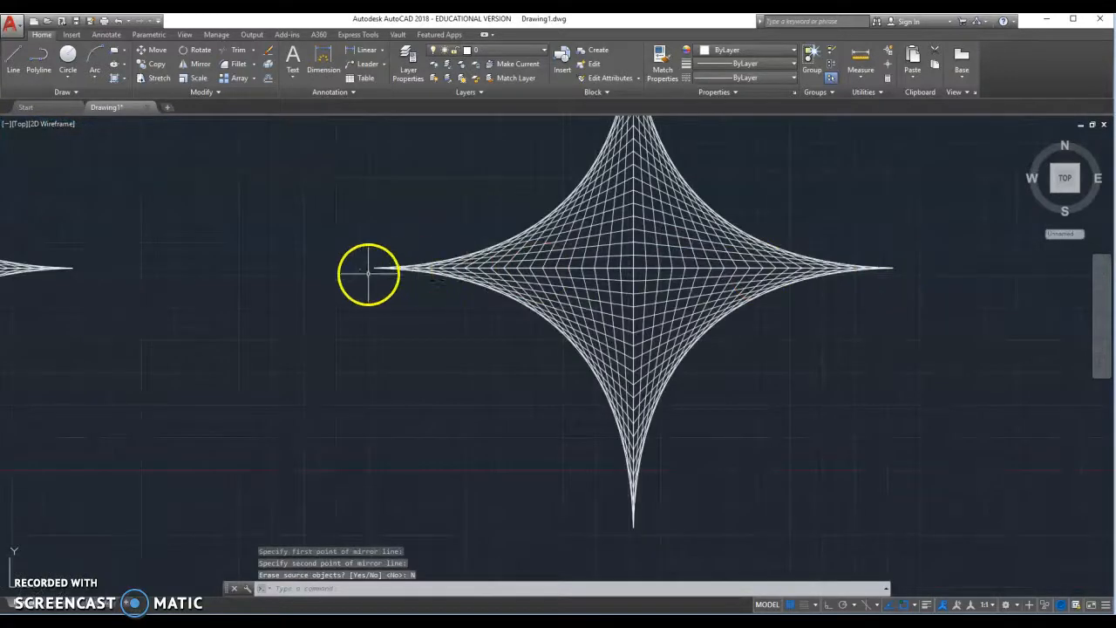
scroll(370, 272, "up", 5)
scroll(349, 253, "down", 6)
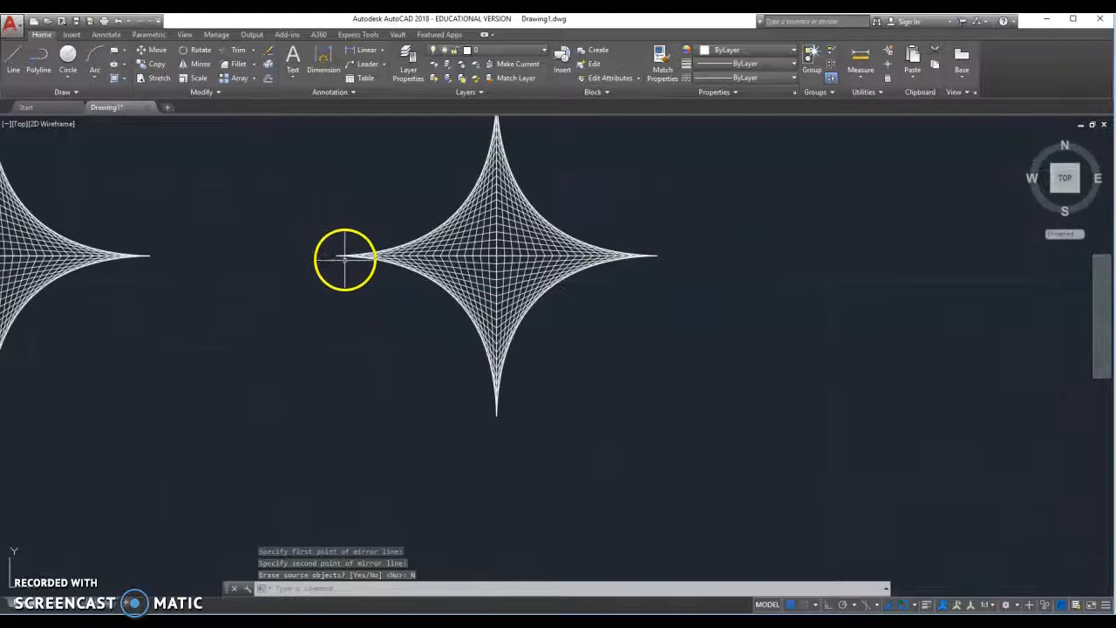
Start a new hatch for the mirrored star with the inverted spherical gradient pattern GR_INVSPH.
scroll(388, 199, "down", 2)
scroll(397, 201, "up", 4)
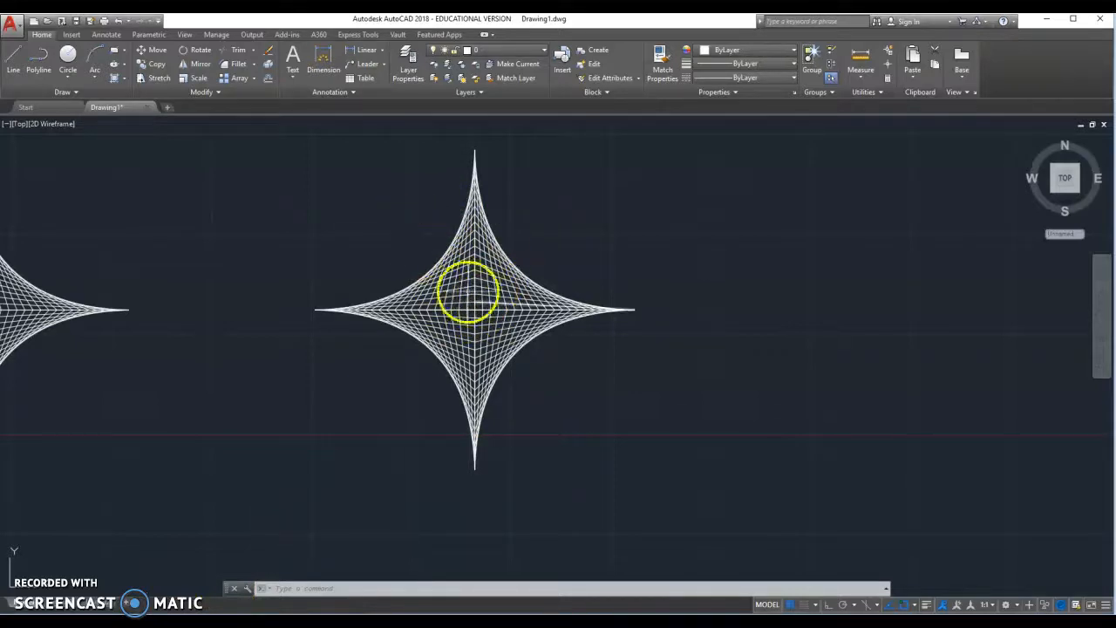
left_click(115, 78)
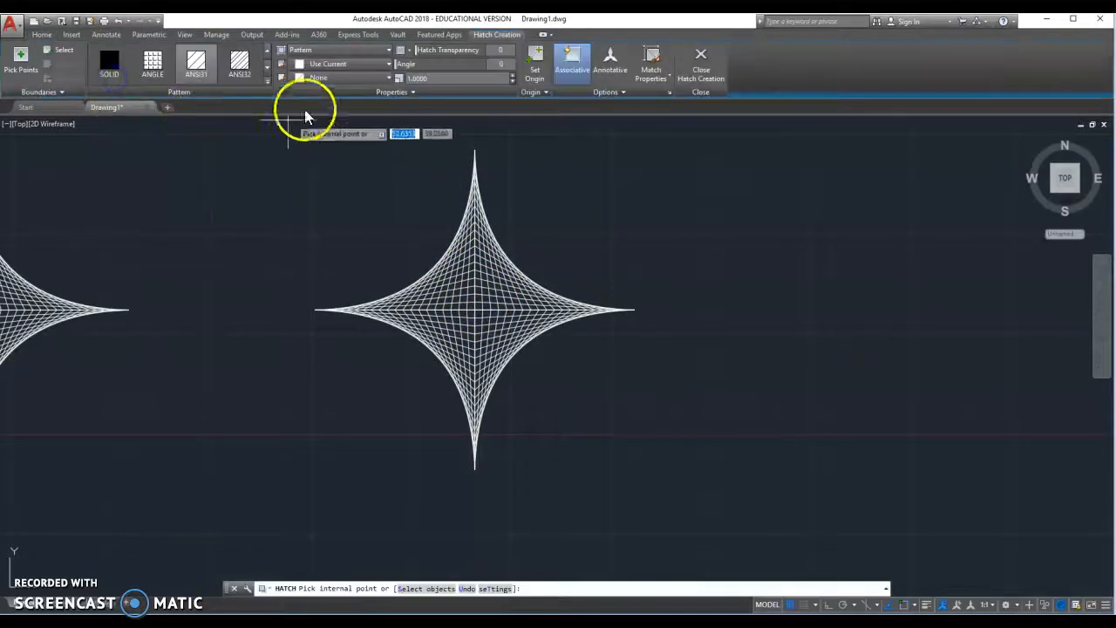
left_click(269, 80)
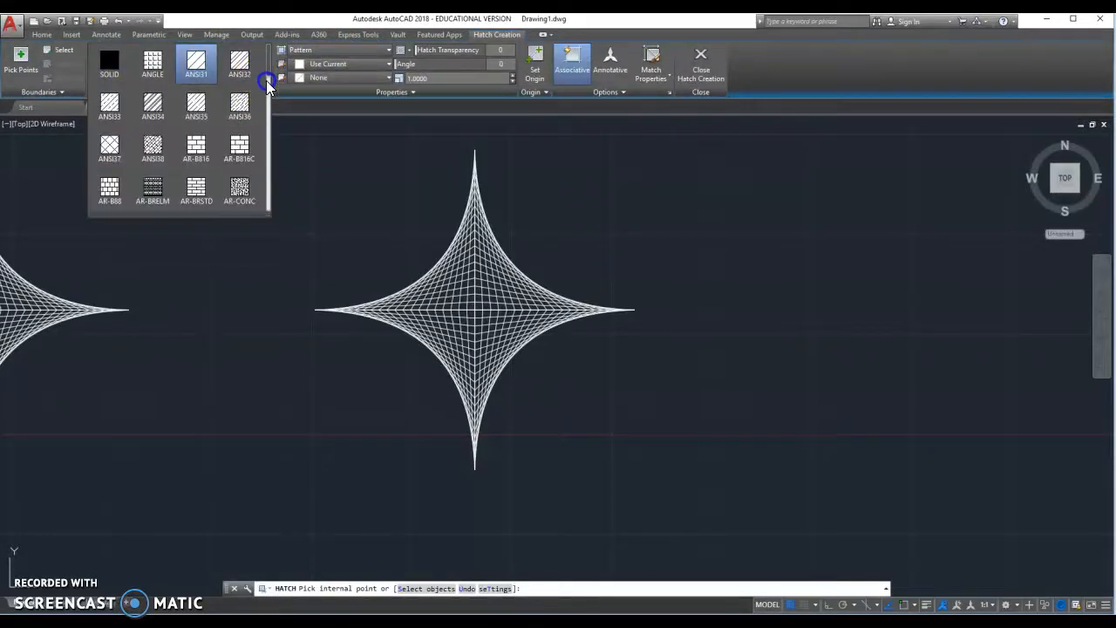
left_click_drag(268, 69, 269, 85)
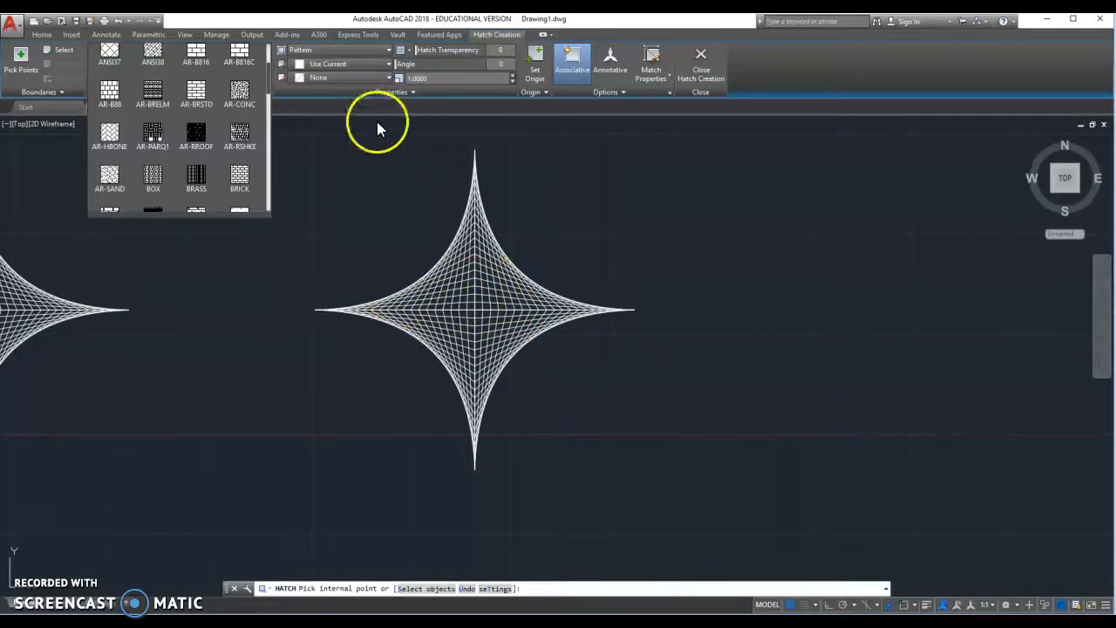
left_click_drag(270, 68, 272, 131)
left_click(240, 91)
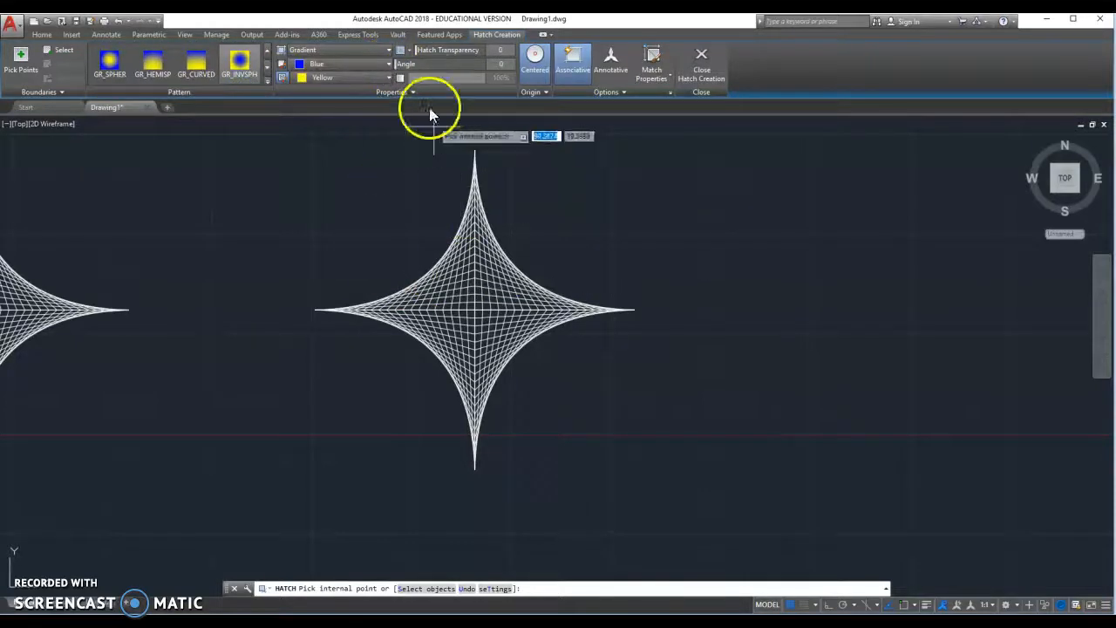
Set the gradient hatch's first colour to red and its second colour to black (0,0,0).
left_click(380, 64)
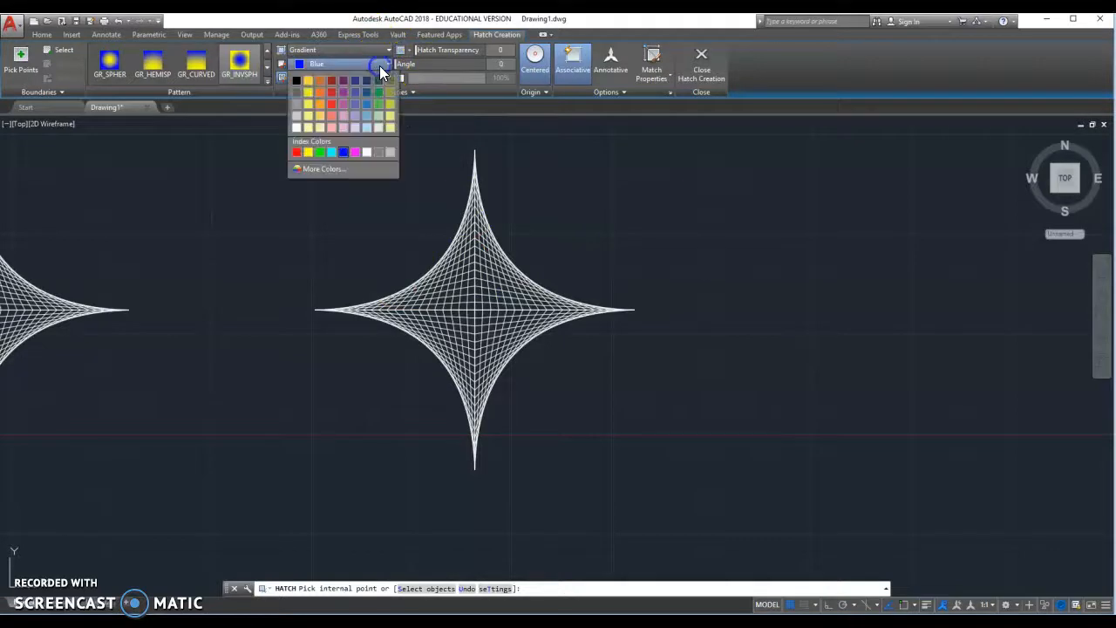
left_click(296, 153)
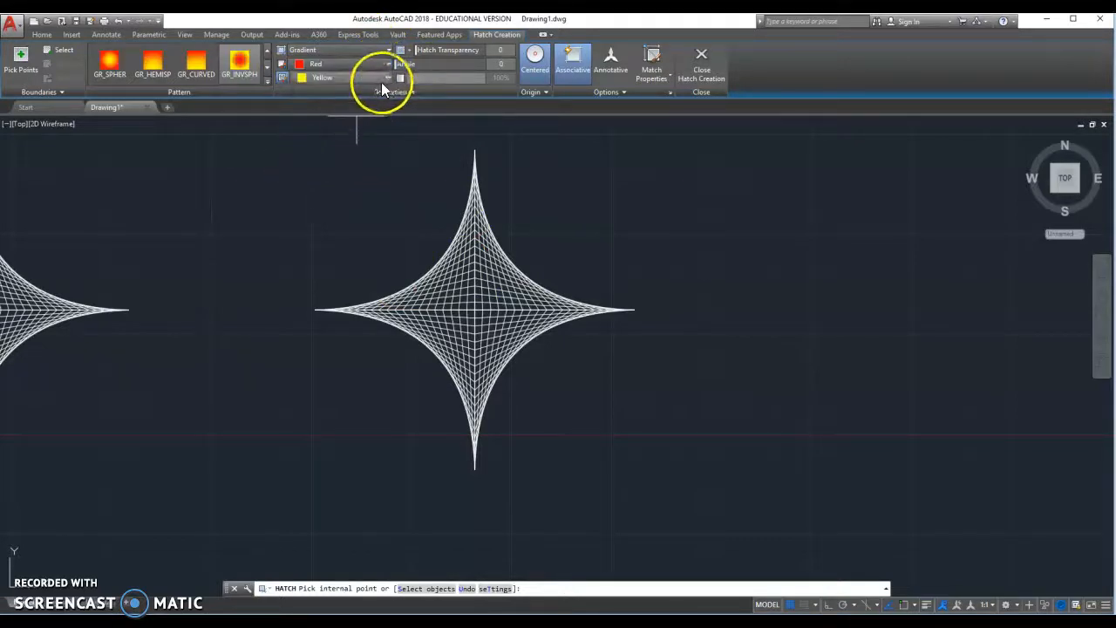
left_click(385, 77)
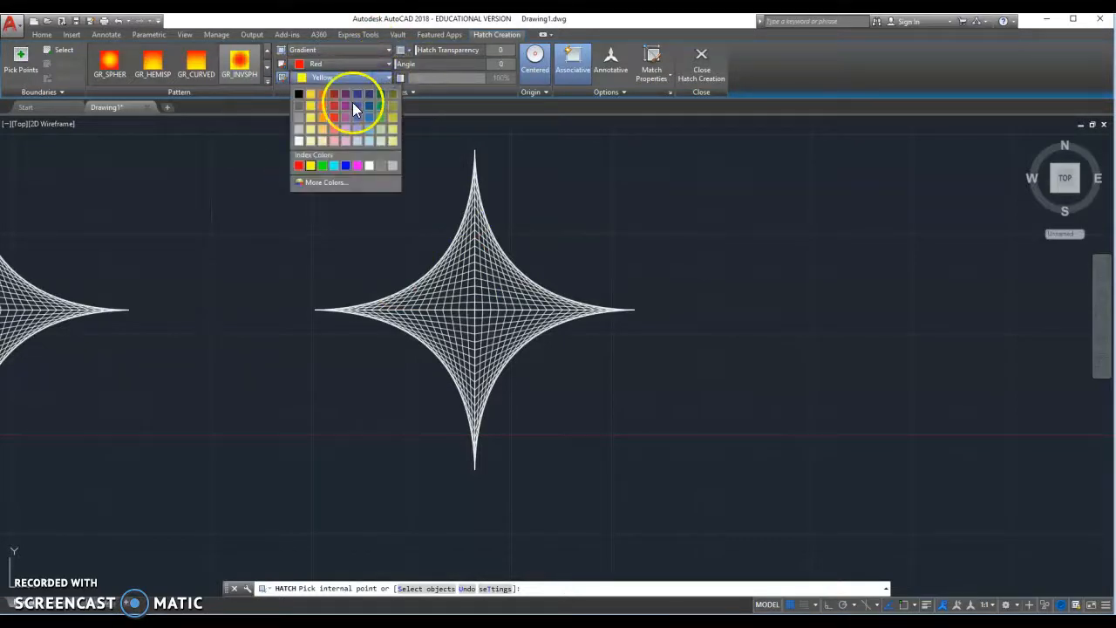
left_click(299, 94)
Fill the four grid cells around the star's centre point with the red-black GR_INVSPH gradient.
scroll(469, 342, "up", 6)
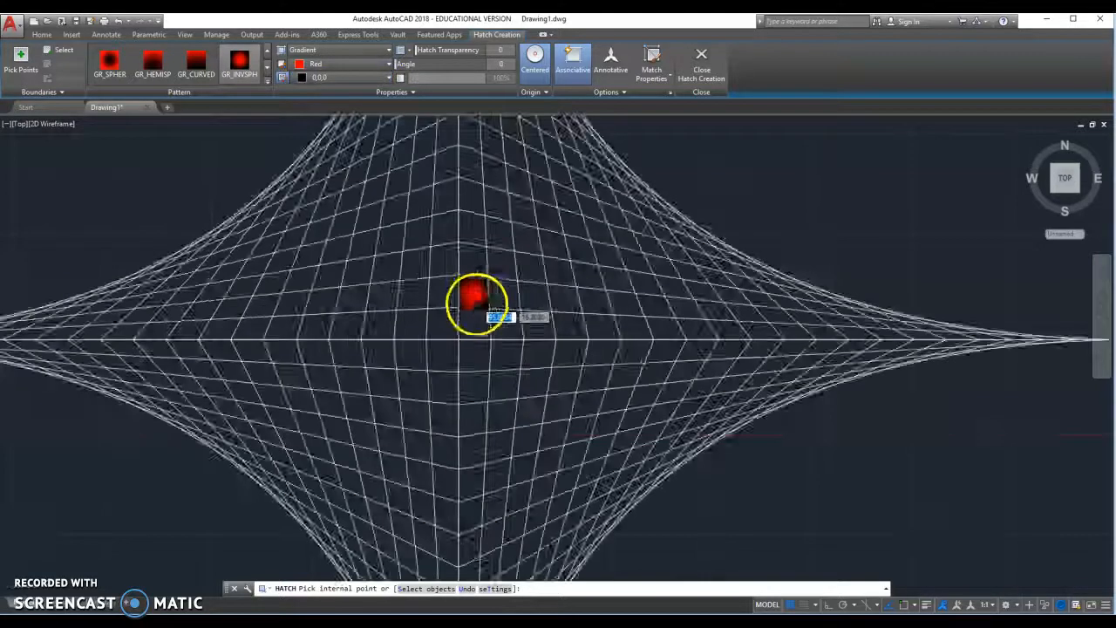
left_click(471, 344)
left_click(411, 345)
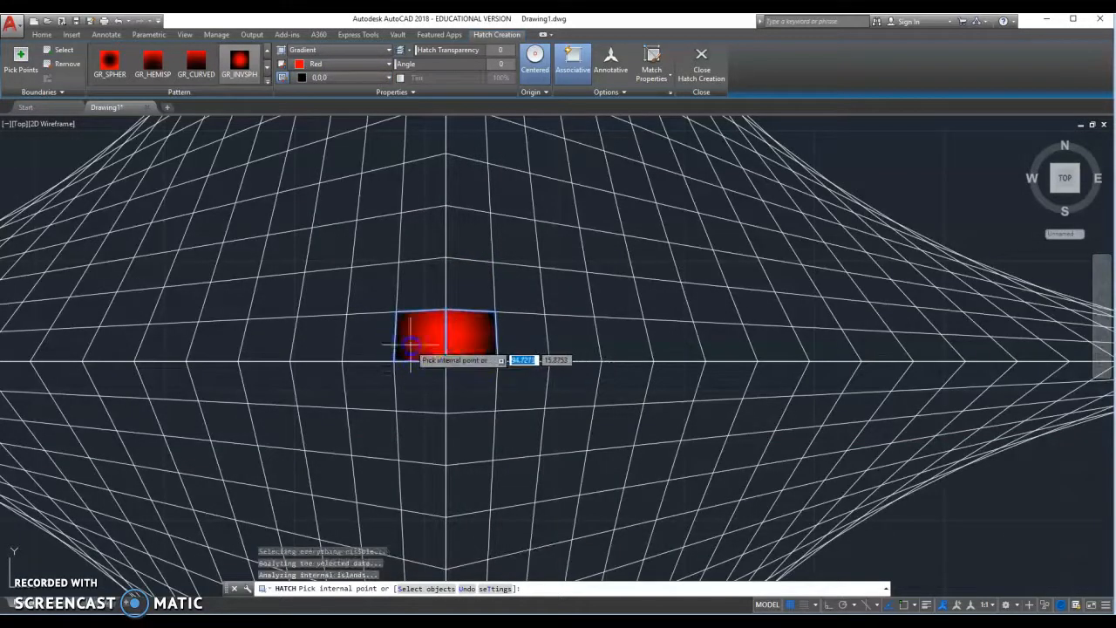
left_click(413, 387)
left_click(462, 389)
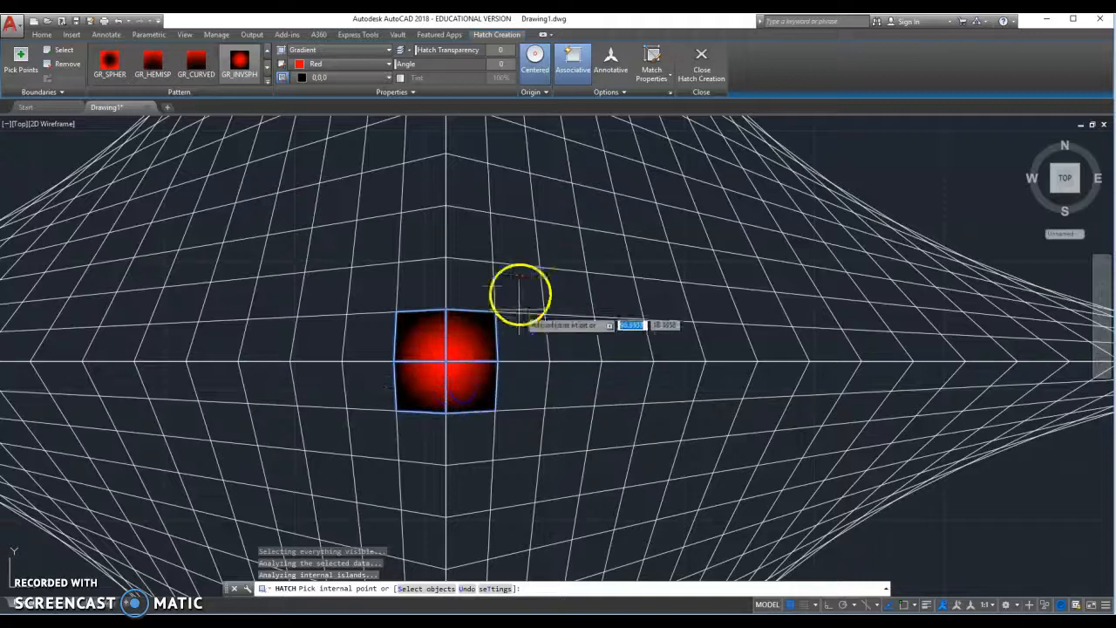
left_click(243, 61)
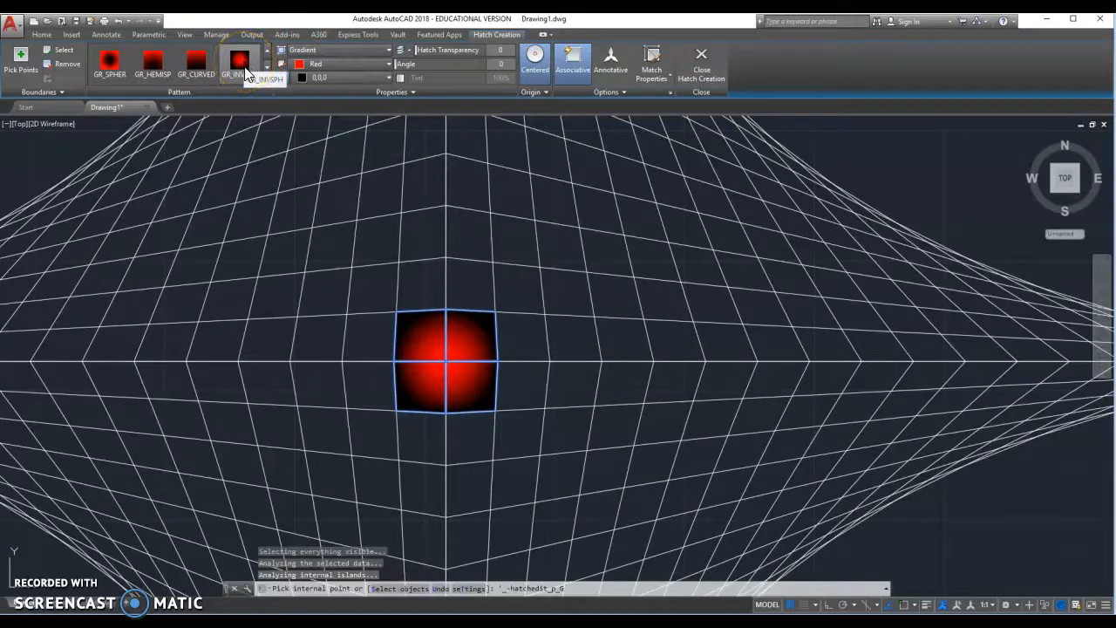
left_click(437, 346)
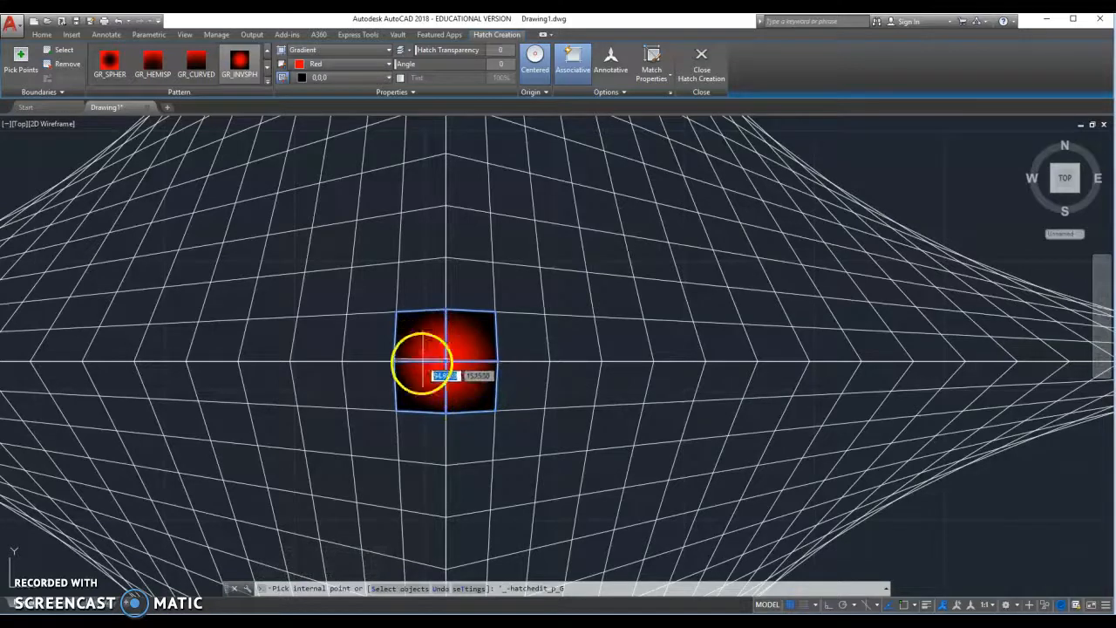
scroll(449, 364, "down", 5)
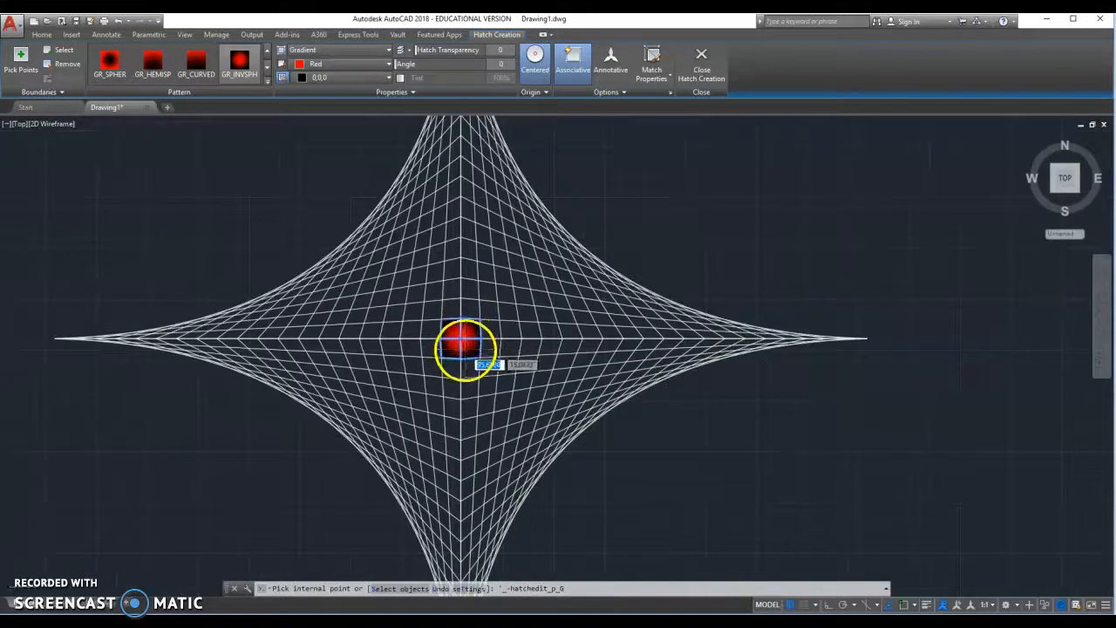
Add the ring of cells surrounding the four central ones to the gradient hatch, making a four-by-four block.
scroll(461, 342, "up", 3)
left_click(471, 282)
left_click(420, 289)
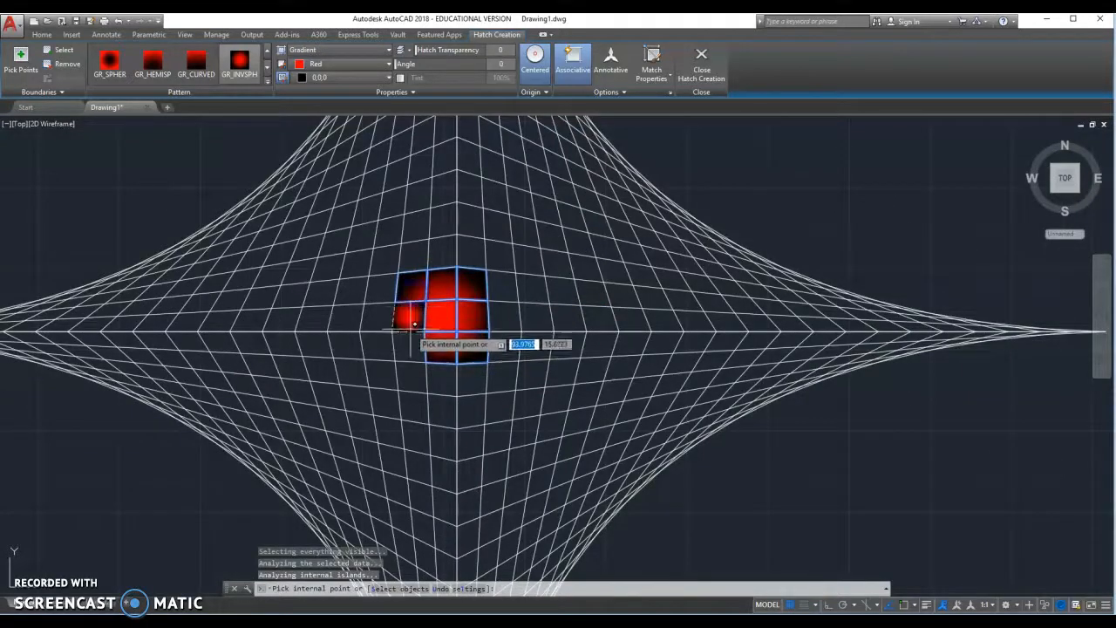
left_click(417, 376)
left_click(442, 380)
left_click(473, 378)
left_click(501, 381)
left_click(505, 342)
left_click(499, 317)
left_click(498, 290)
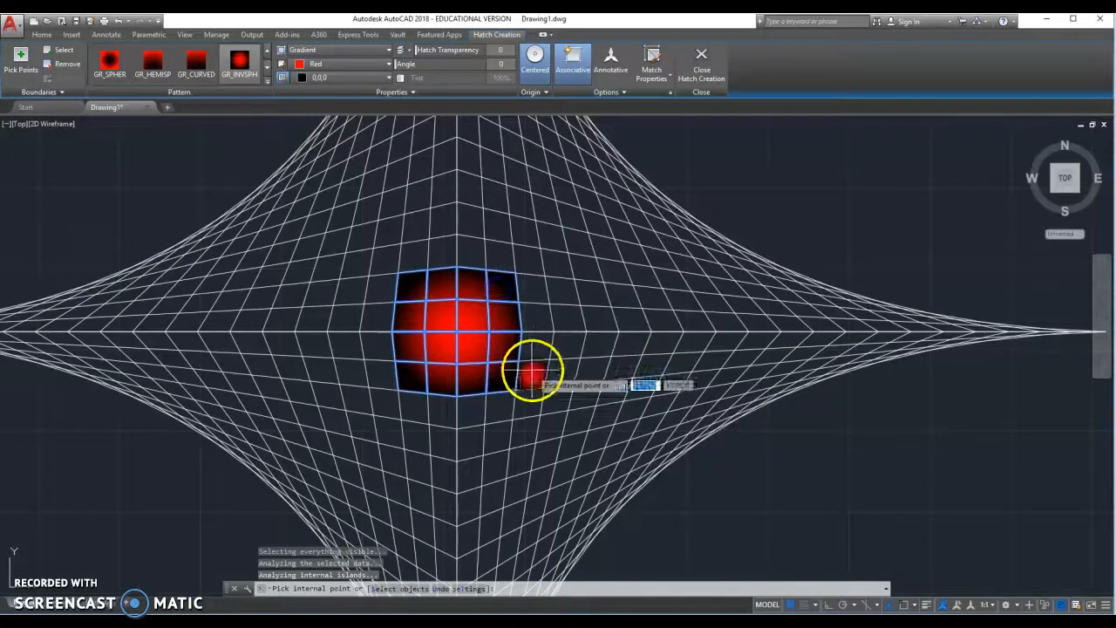
Extend the gradient hatch with the row of cells above the four-by-four block and the column along its left side.
left_click(461, 250)
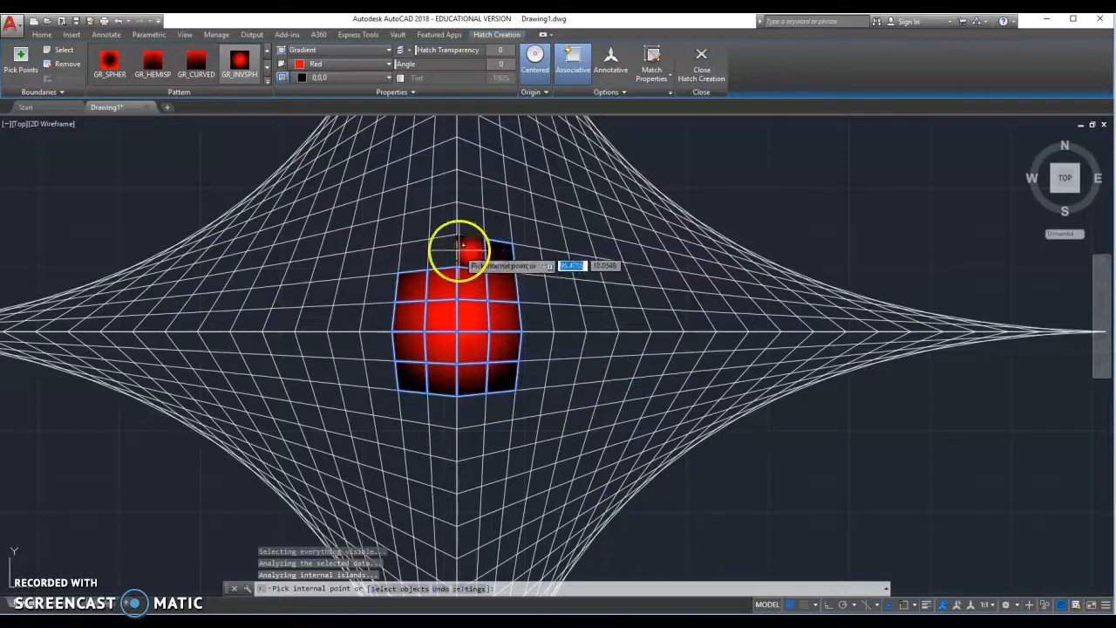
left_click(443, 256)
left_click(412, 256)
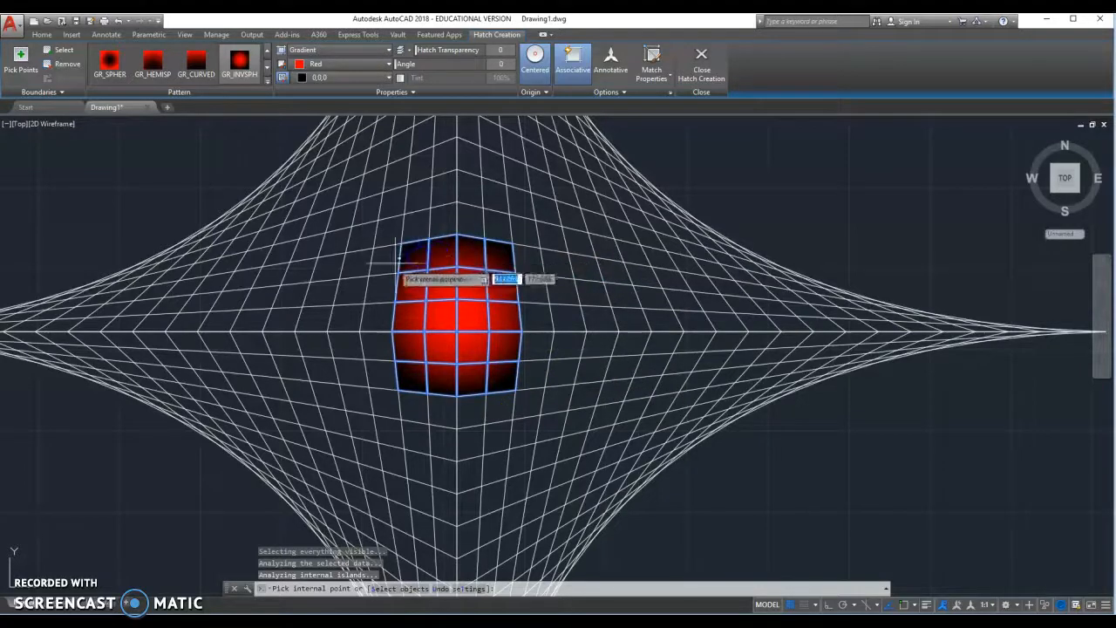
left_click(387, 263)
left_click(380, 290)
left_click(382, 326)
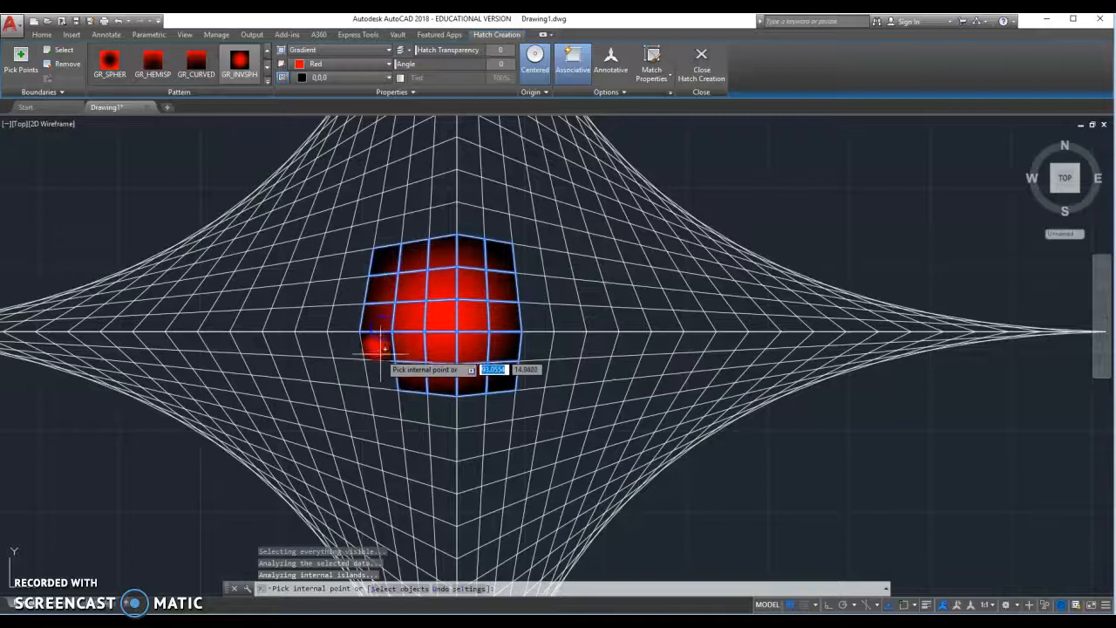
left_click(375, 345)
left_click(384, 376)
left_click(388, 405)
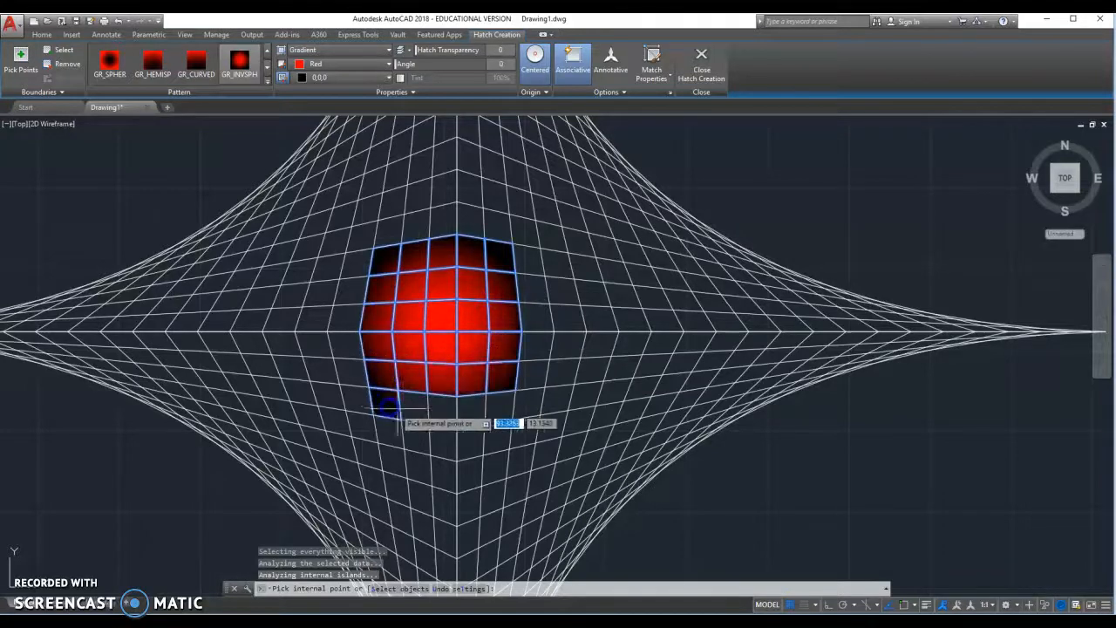
Add the remaining cells below and along the right side to complete a six-by-six gradient-hatched block.
left_click(470, 411)
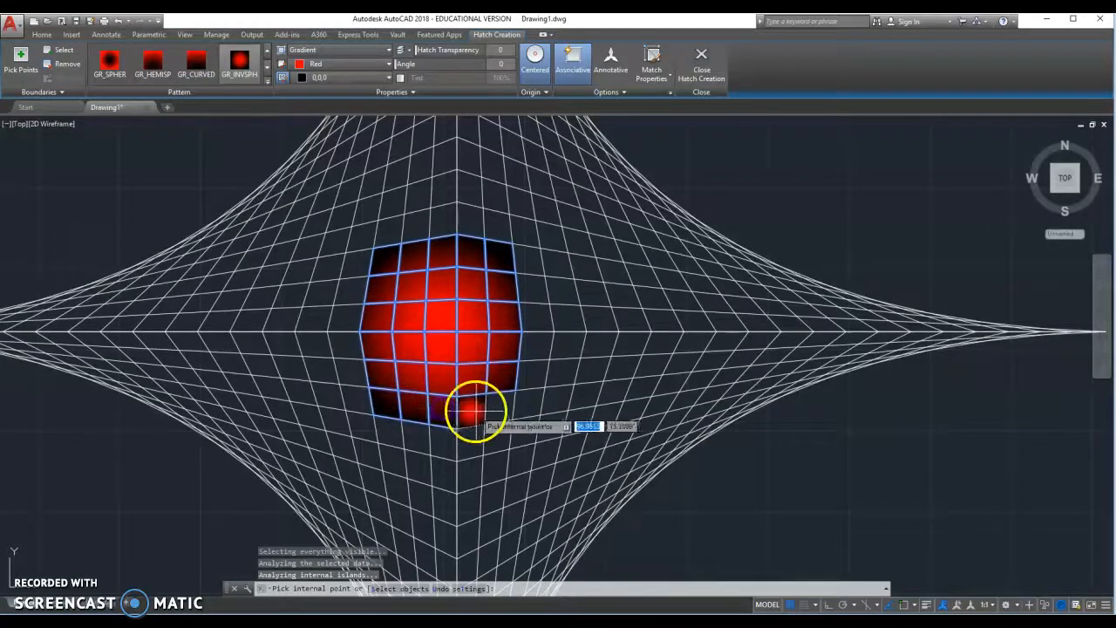
left_click(502, 407)
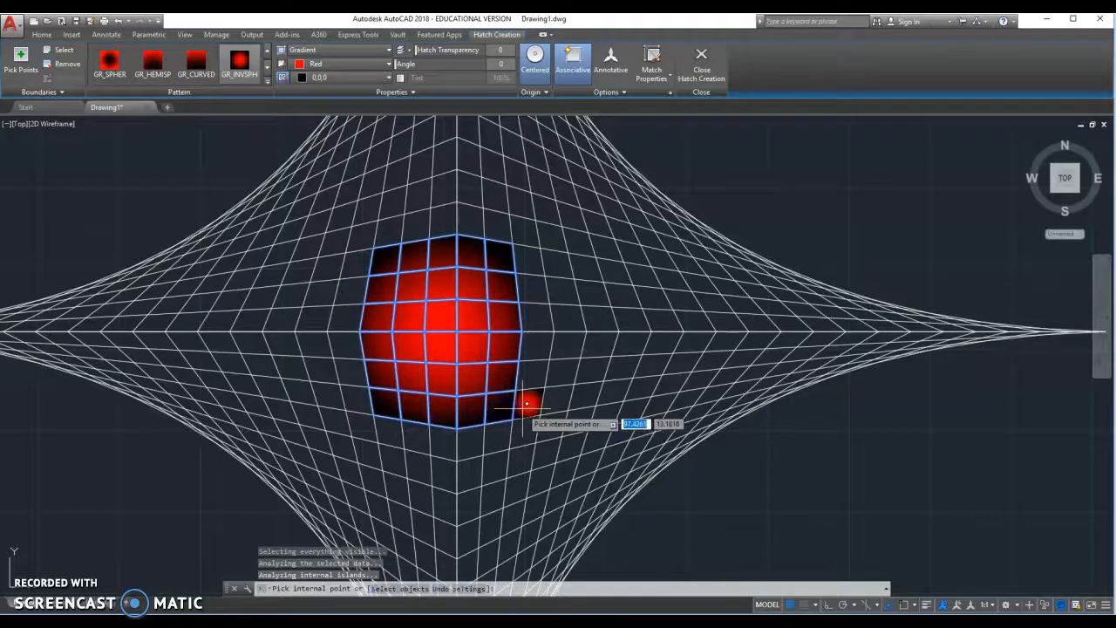
left_click(522, 407)
left_click(529, 369)
left_click(529, 264)
scroll(462, 319, "down", 5)
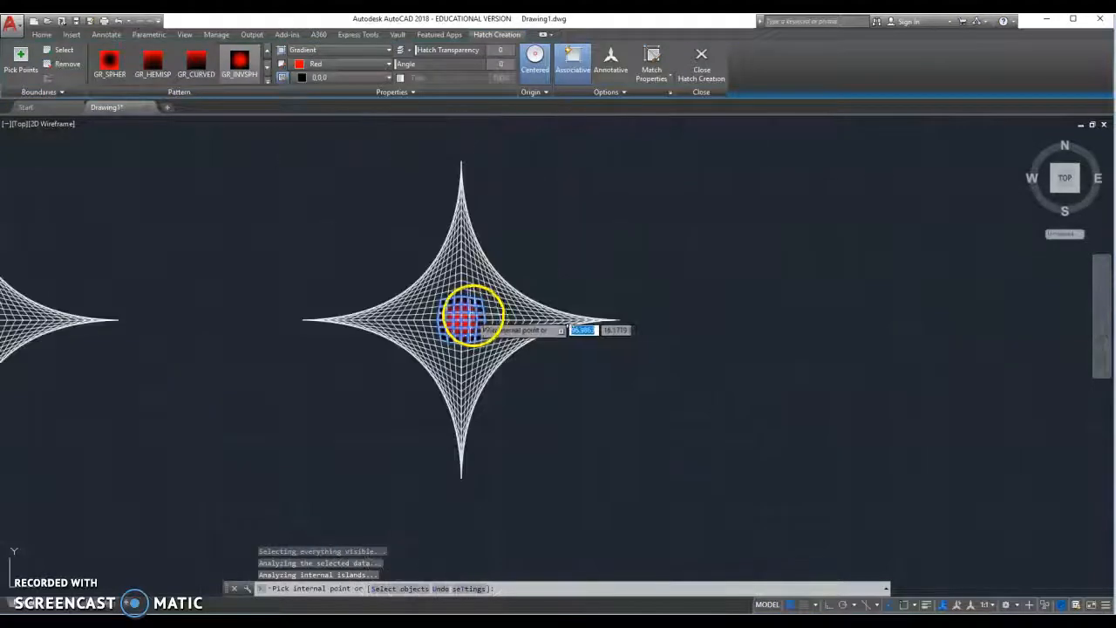
Extend the hatch with the column of cells left of the six-by-six block and the row below it, to just past the vertical centre line.
scroll(461, 322, "up", 5)
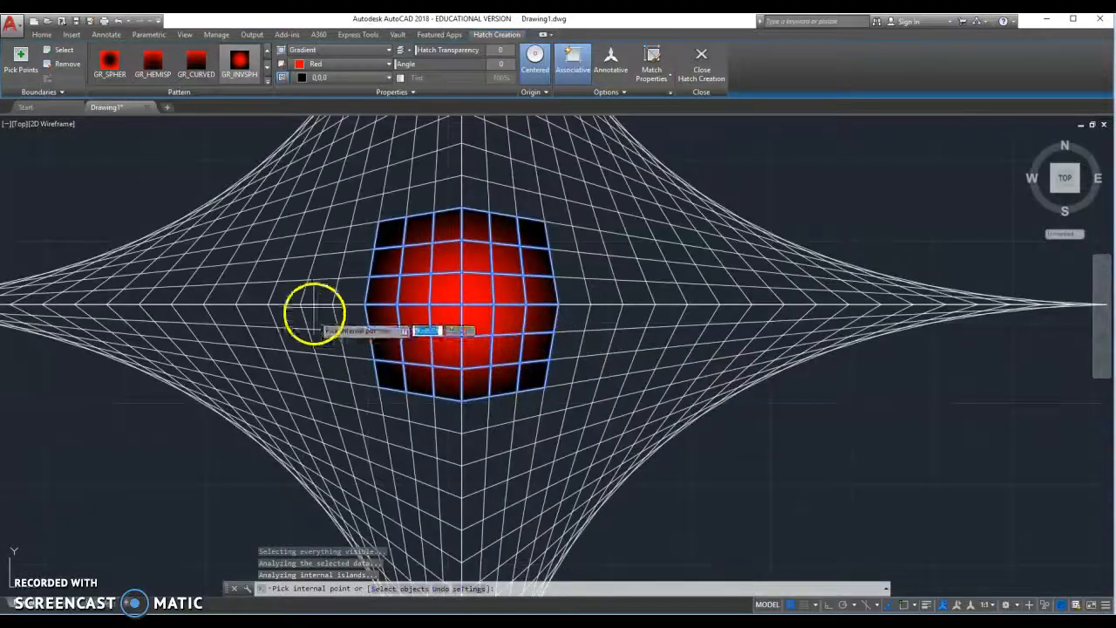
left_click(370, 222)
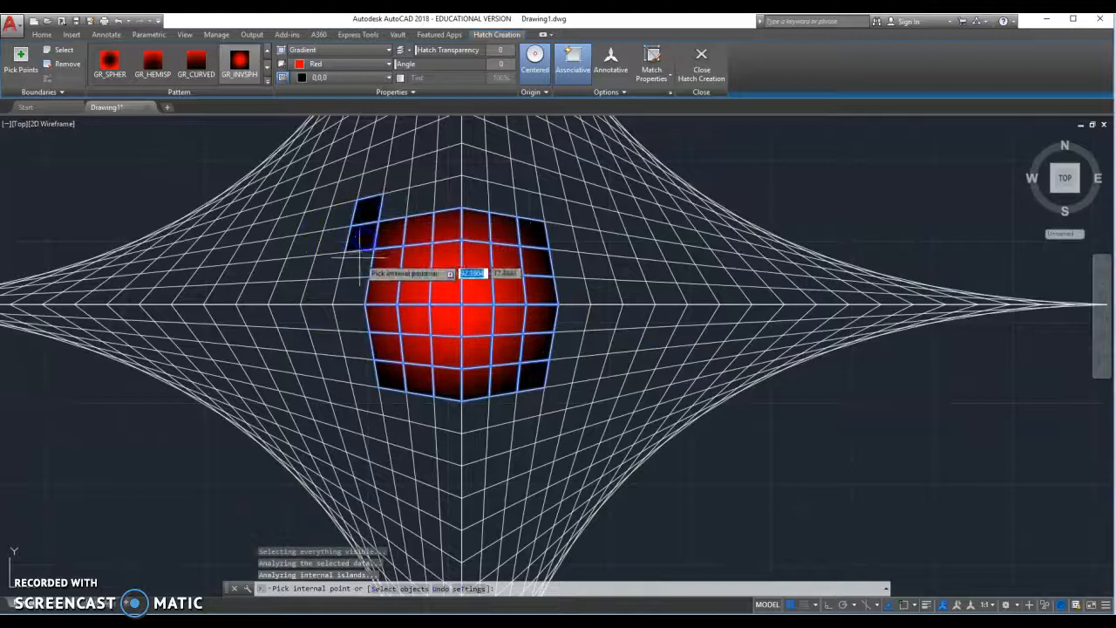
left_click(357, 292)
left_click(356, 321)
left_click(358, 348)
left_click(402, 405)
left_click(467, 415)
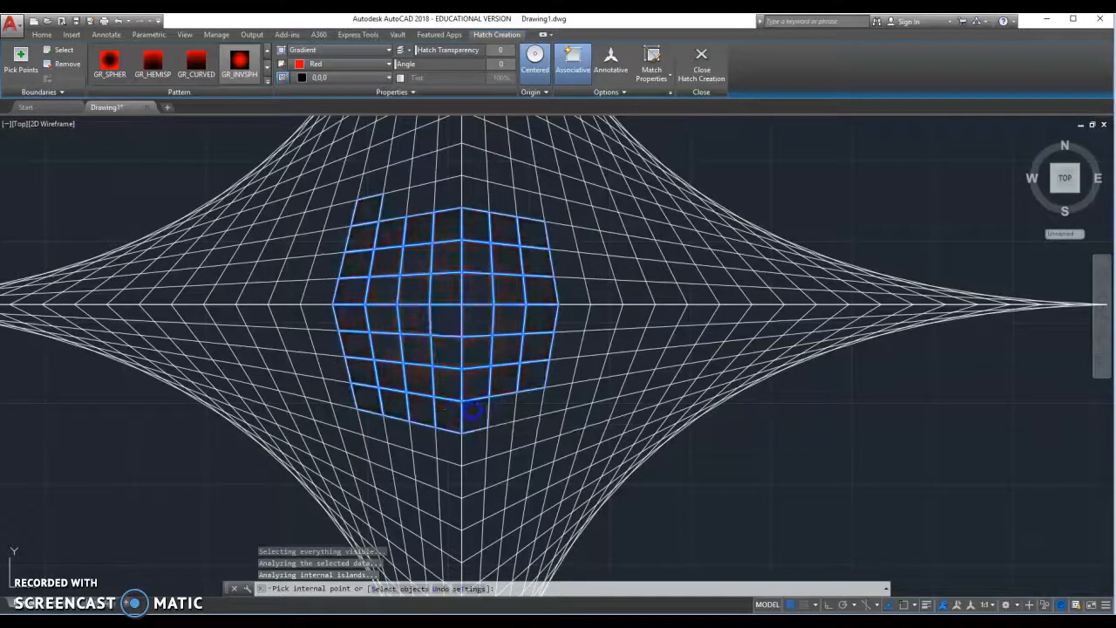
Add the remaining lower-right cells, the right-hand column and the row above to complete an eight-by-eight gradient-hatched block.
left_click(545, 391)
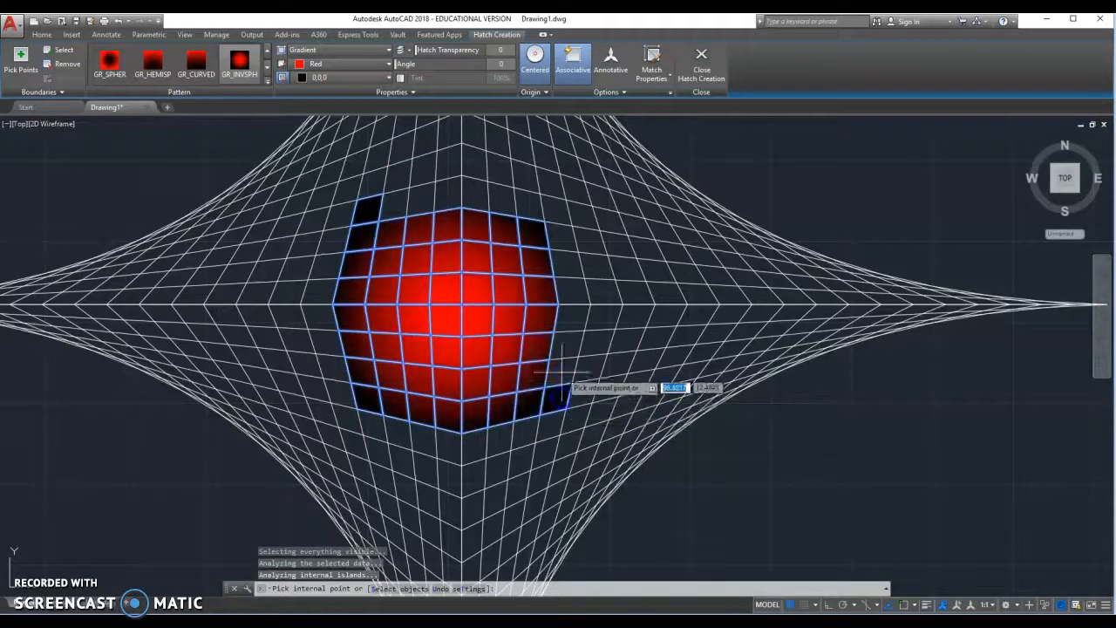
left_click(568, 344)
left_click(570, 317)
left_click(567, 286)
left_click(563, 260)
left_click(548, 206)
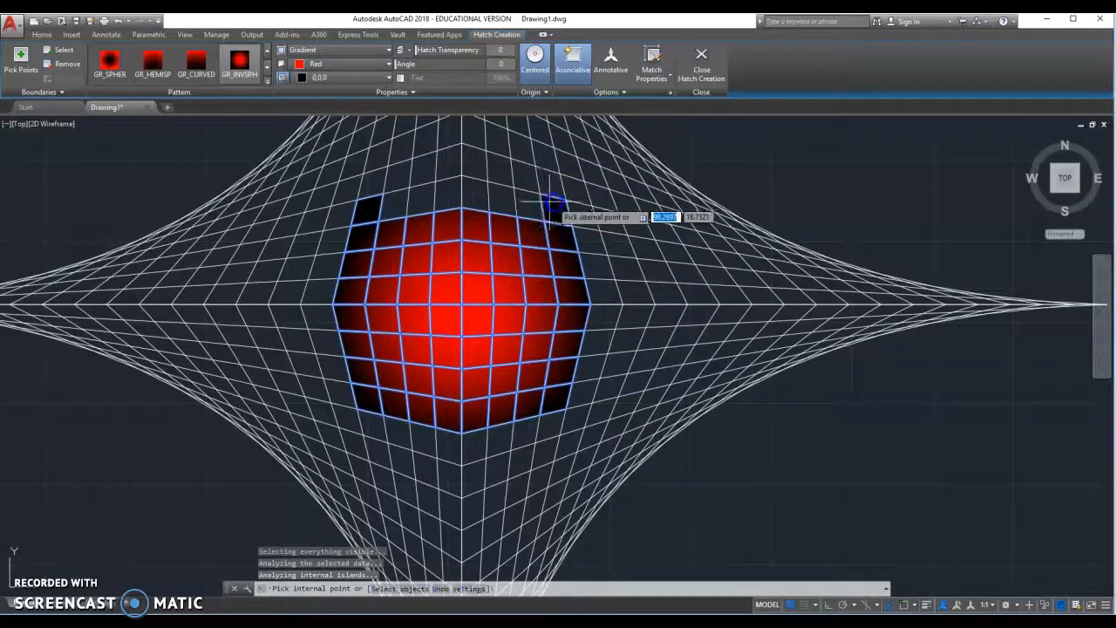
left_click(441, 194)
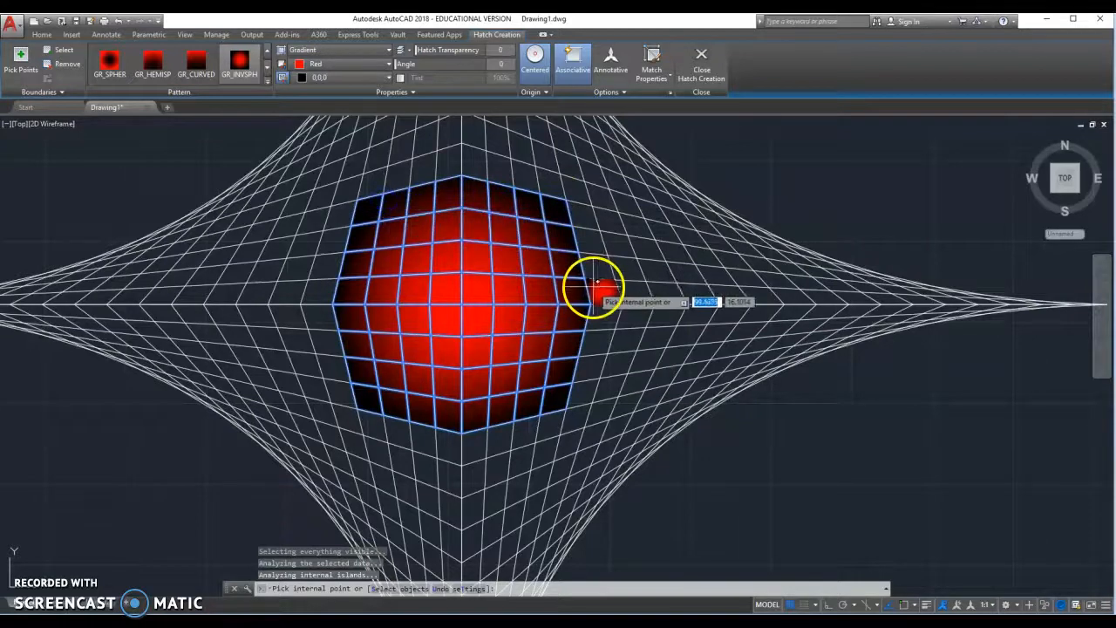
scroll(580, 287, "up", 2)
scroll(543, 299, "down", 8)
scroll(552, 299, "up", 5)
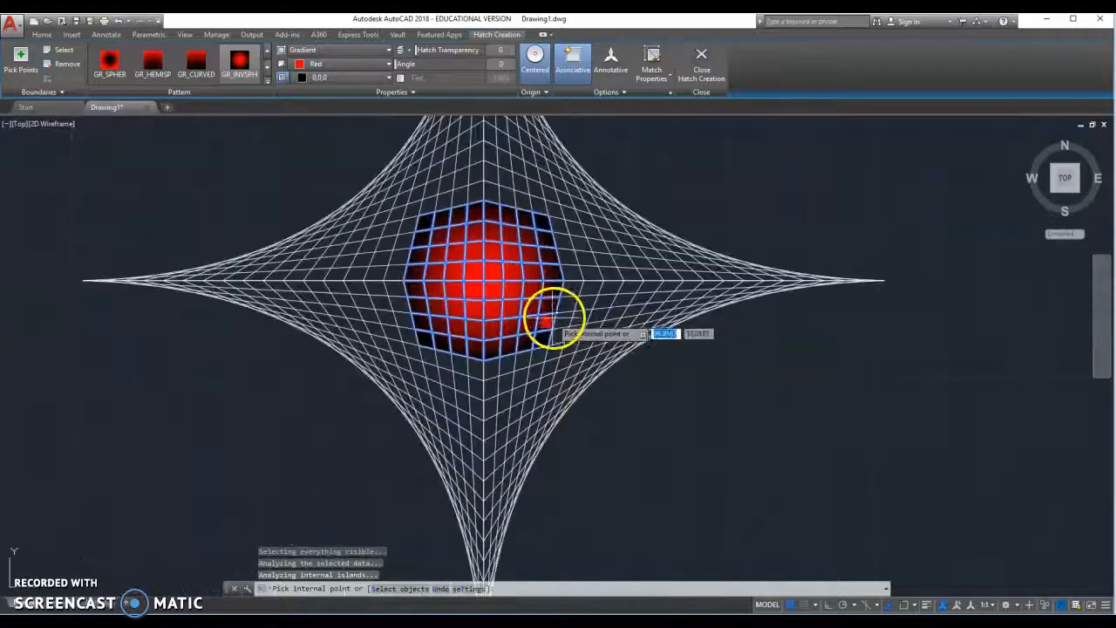